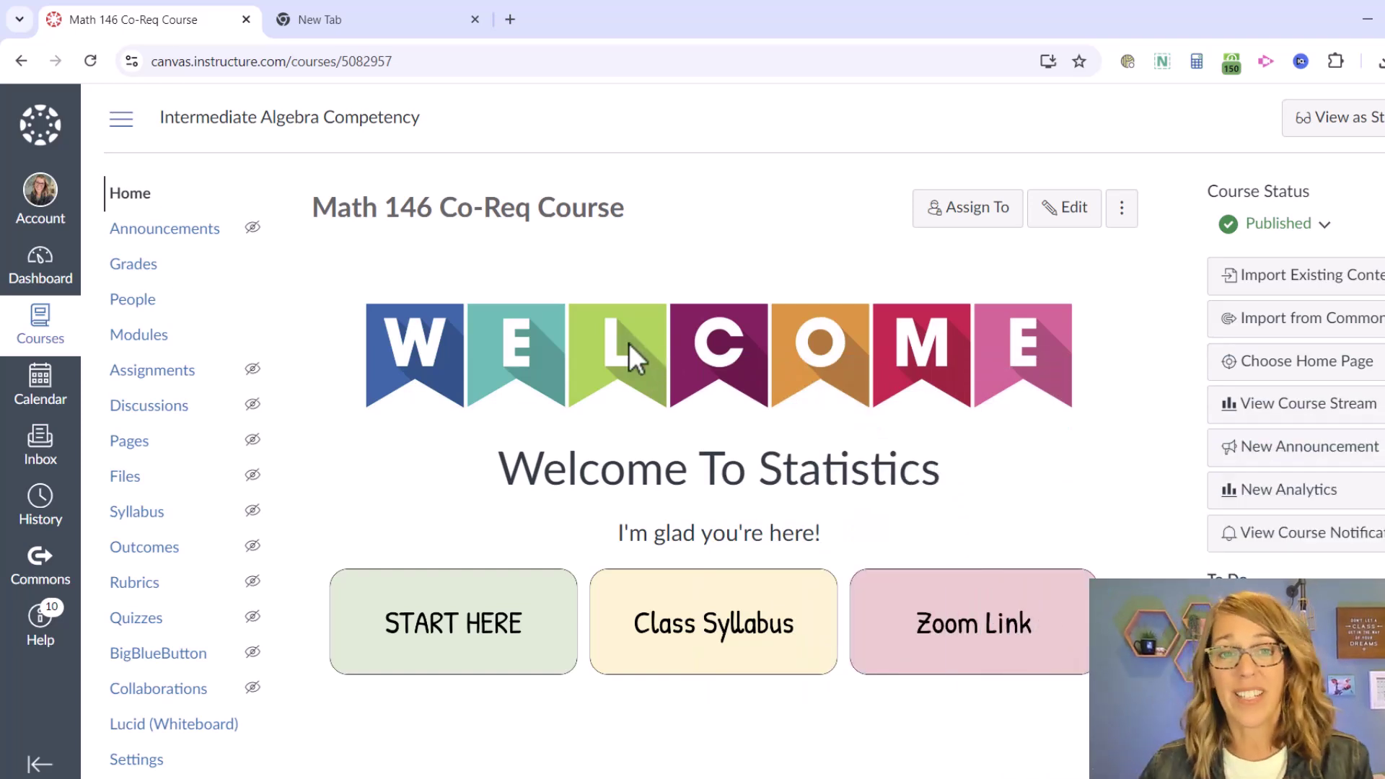
Search Google for 'text to canvas quiz converter' in the new tab and scan the results.
click(363, 19)
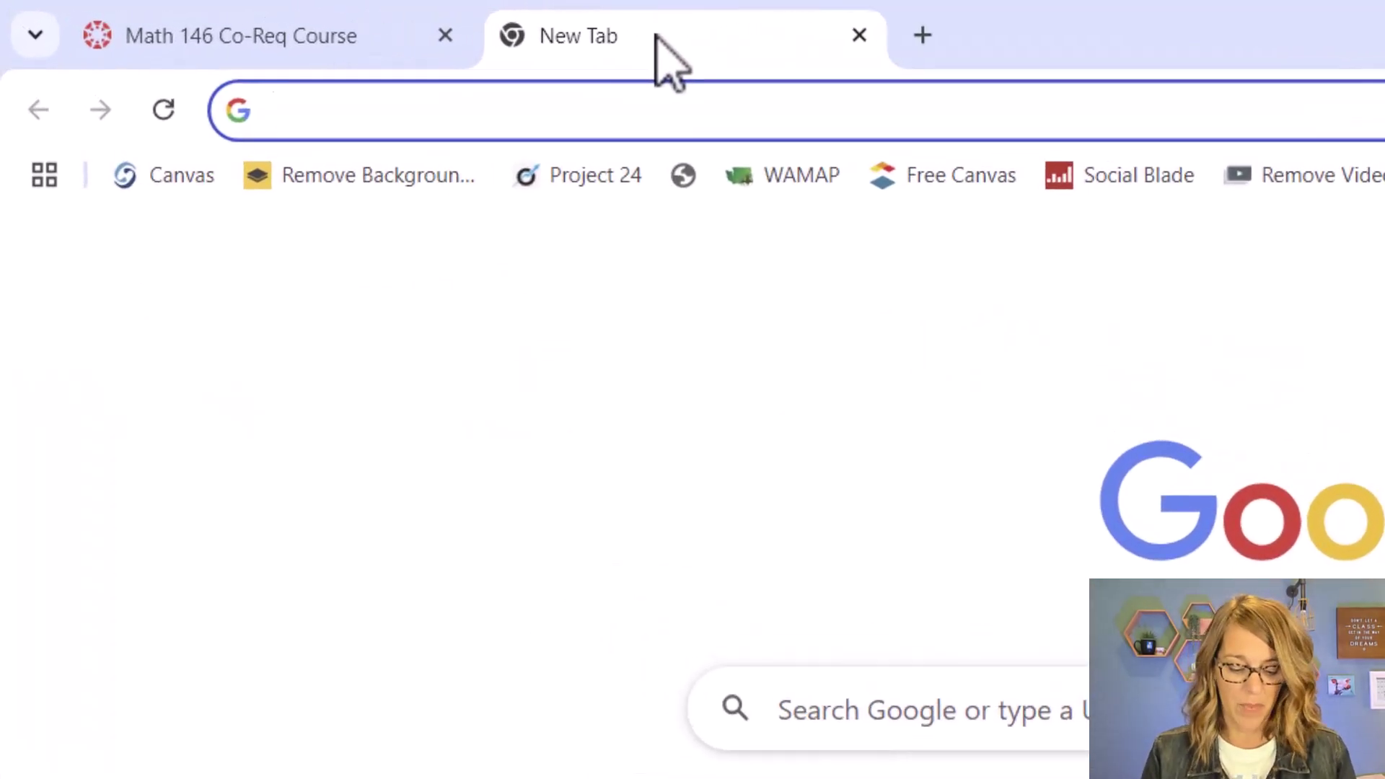
text(text to canvas quiz conver)
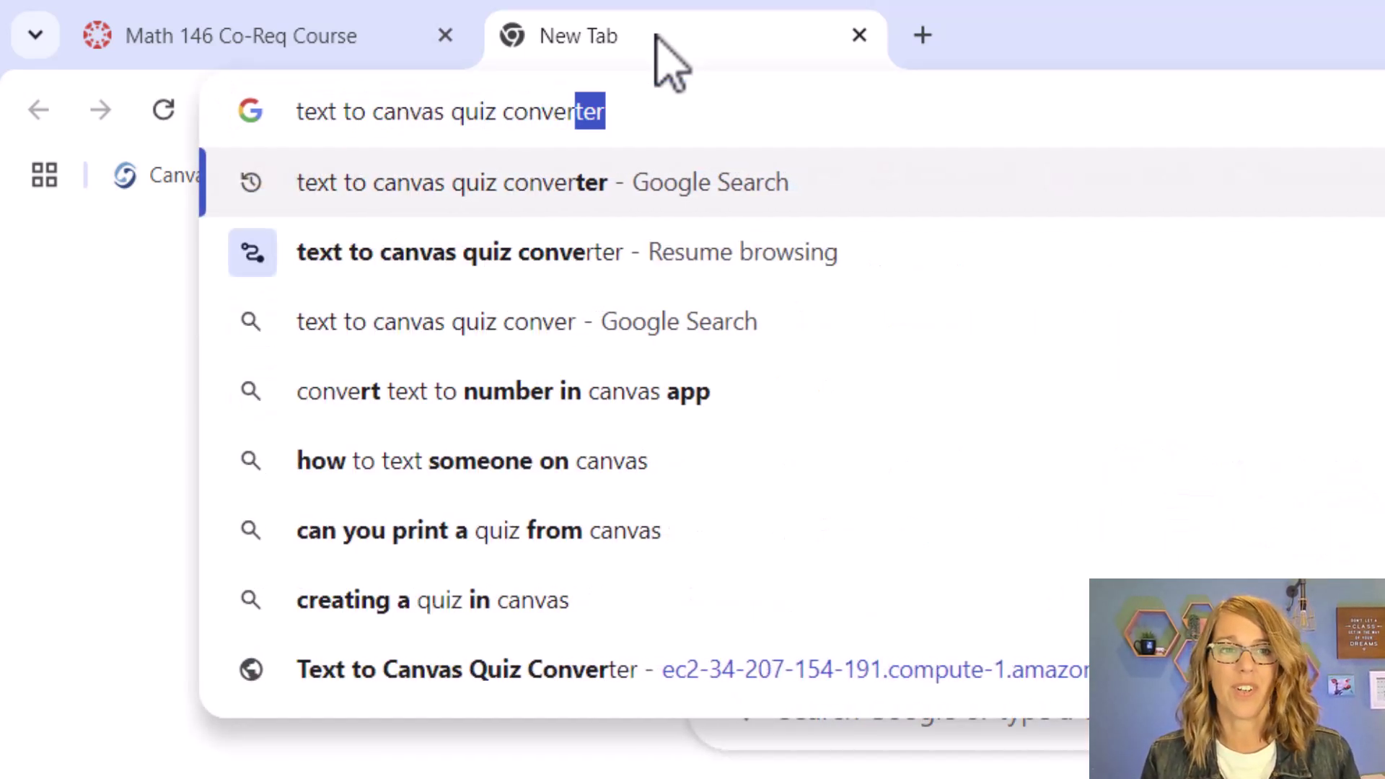
text(ter)
key(Return)
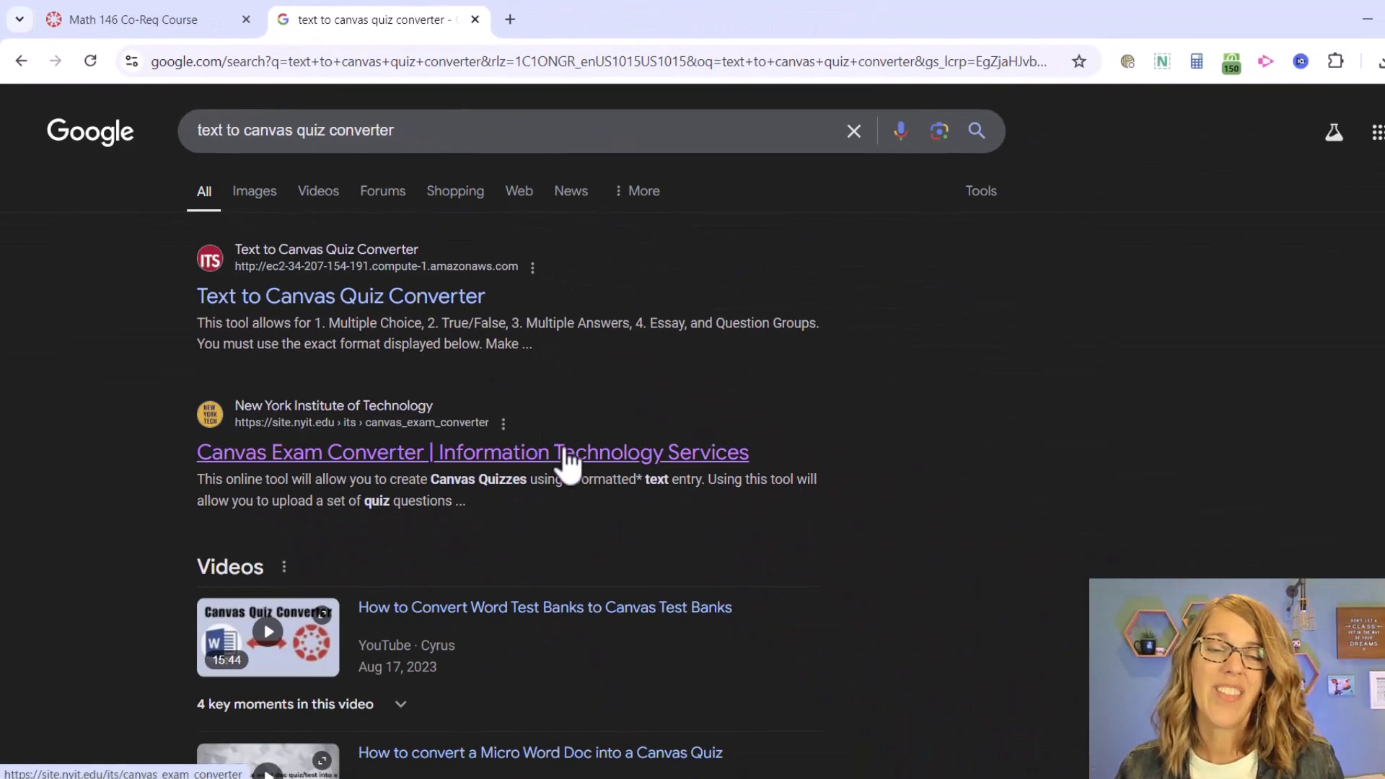
scroll(567, 465, down, 10)
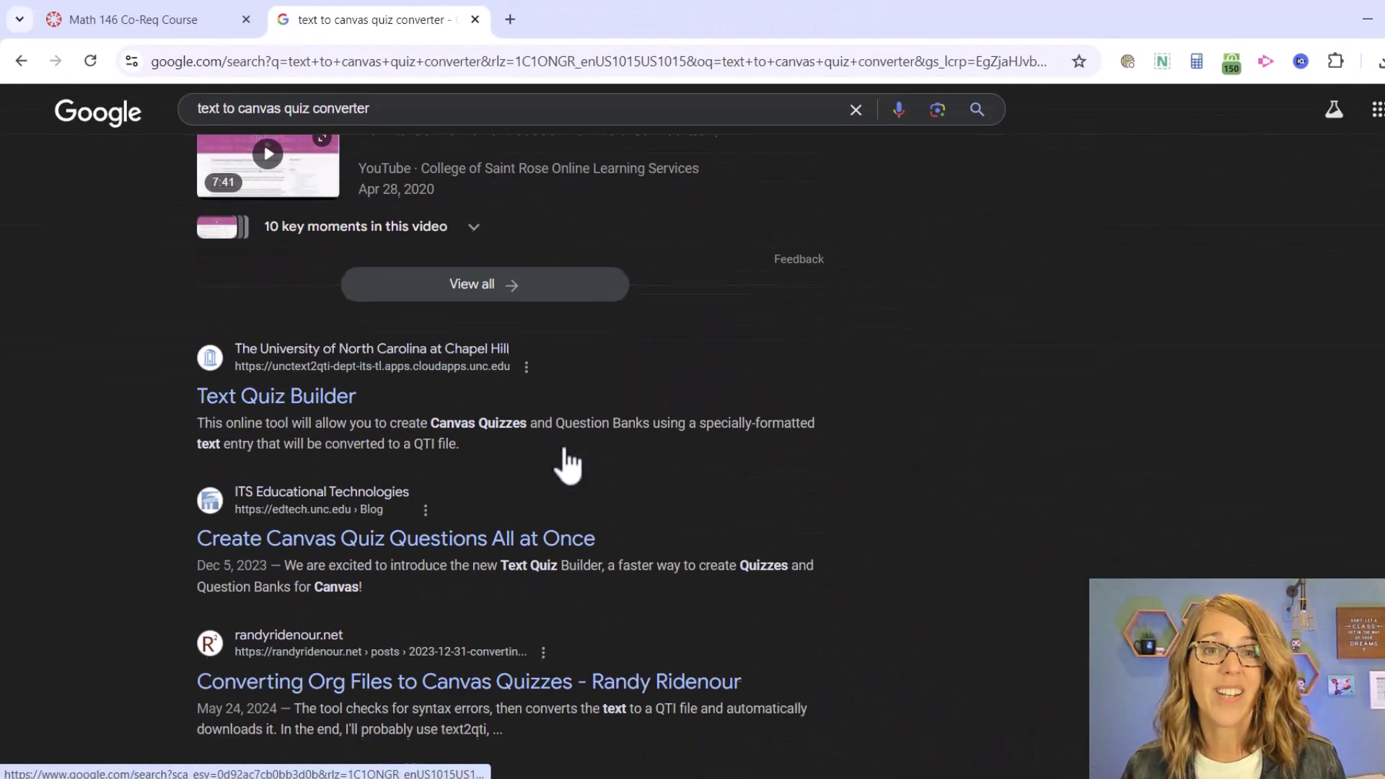
scroll(567, 466, down, 3)
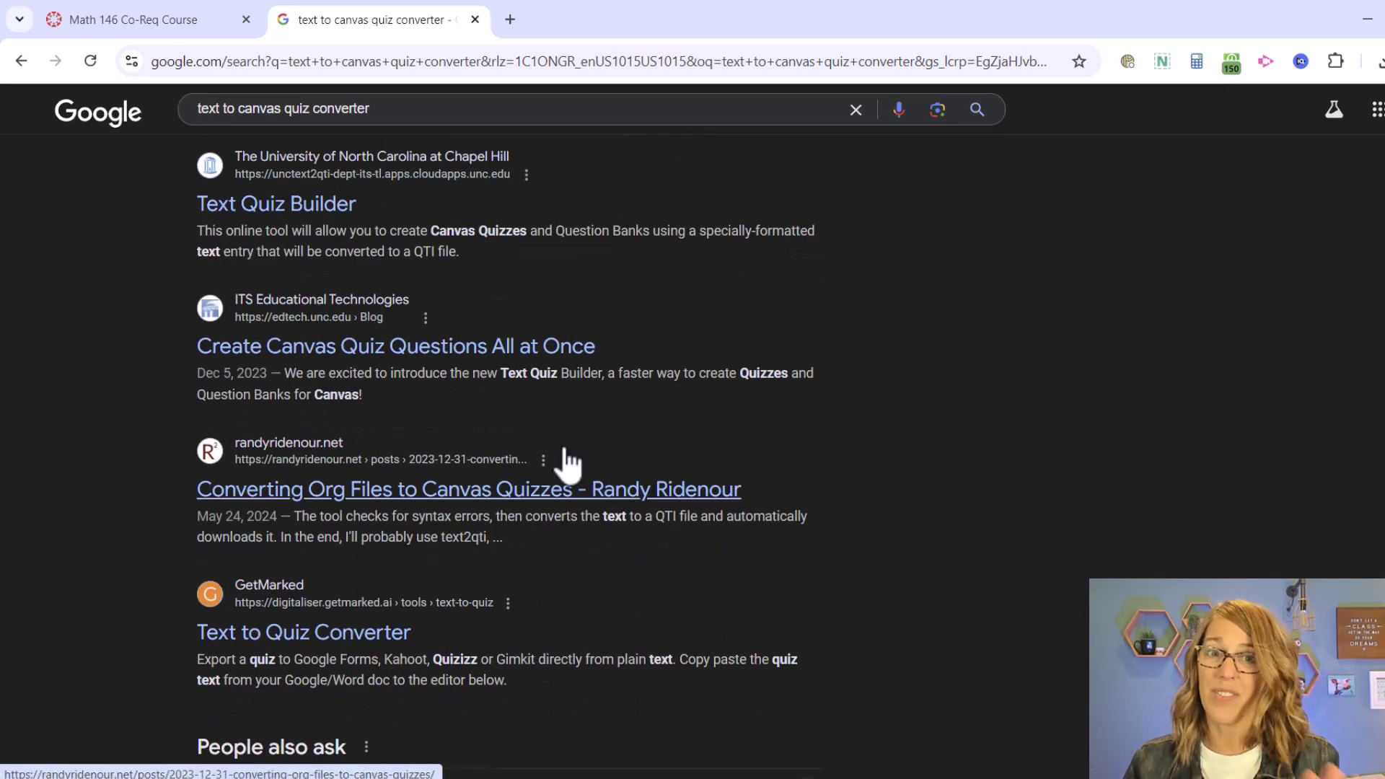
scroll(568, 462, up, 13)
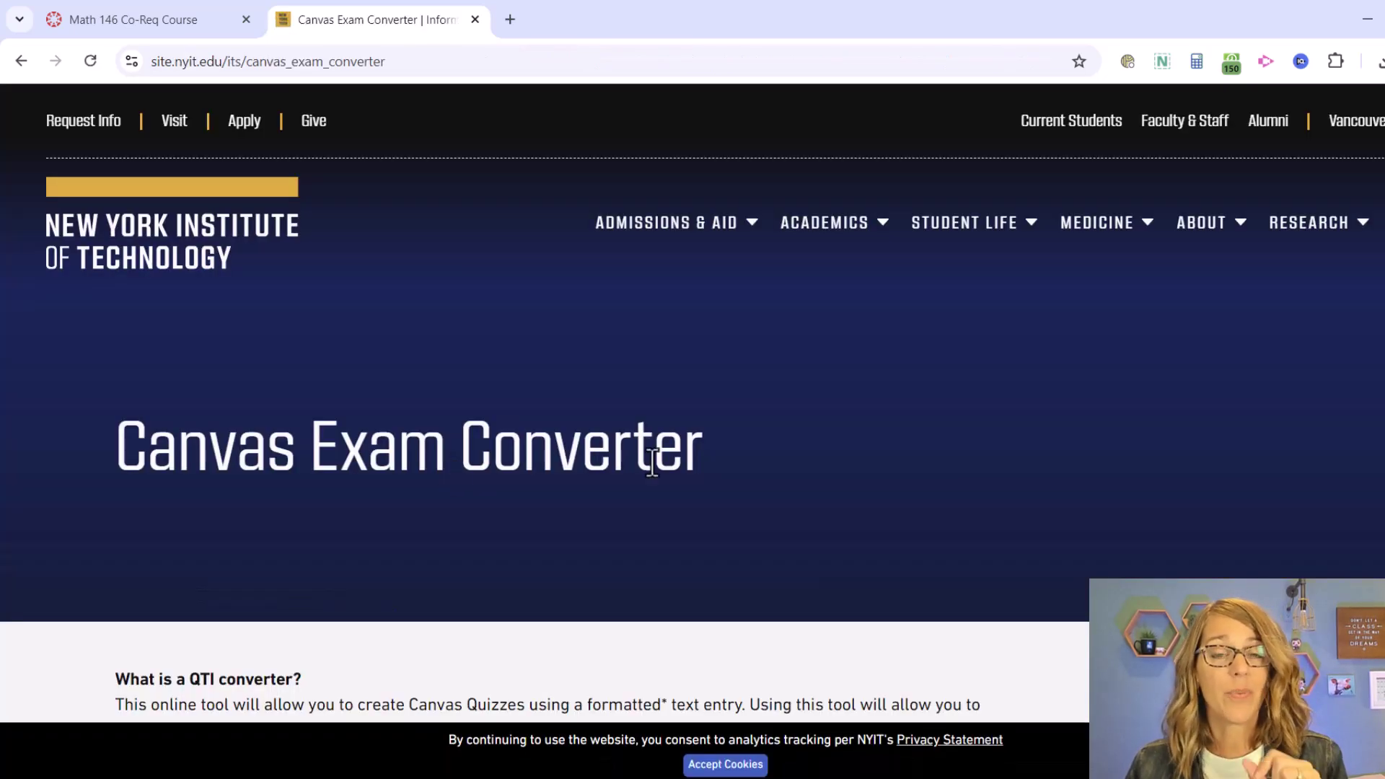
scroll(652, 465, down, 7)
scroll(652, 460, down, 20)
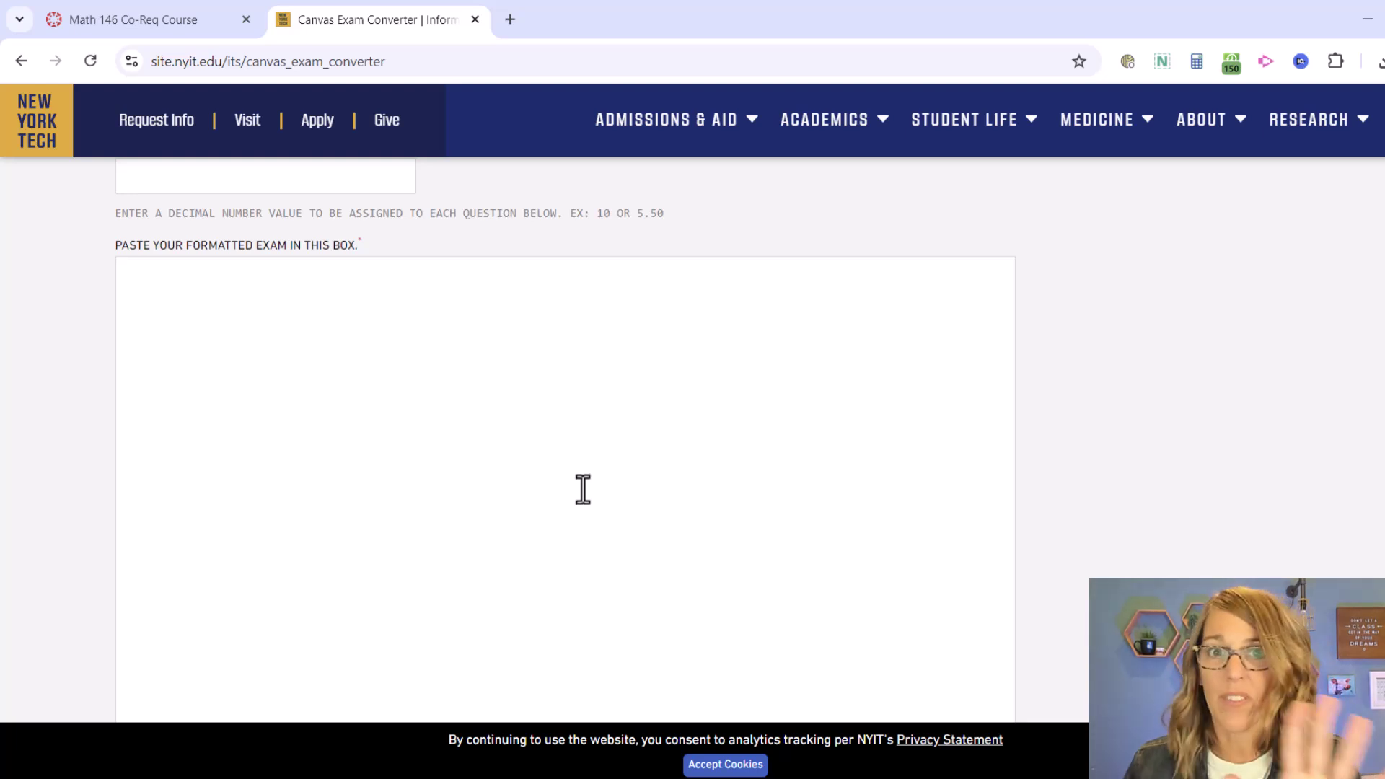
scroll(583, 489, up, 12)
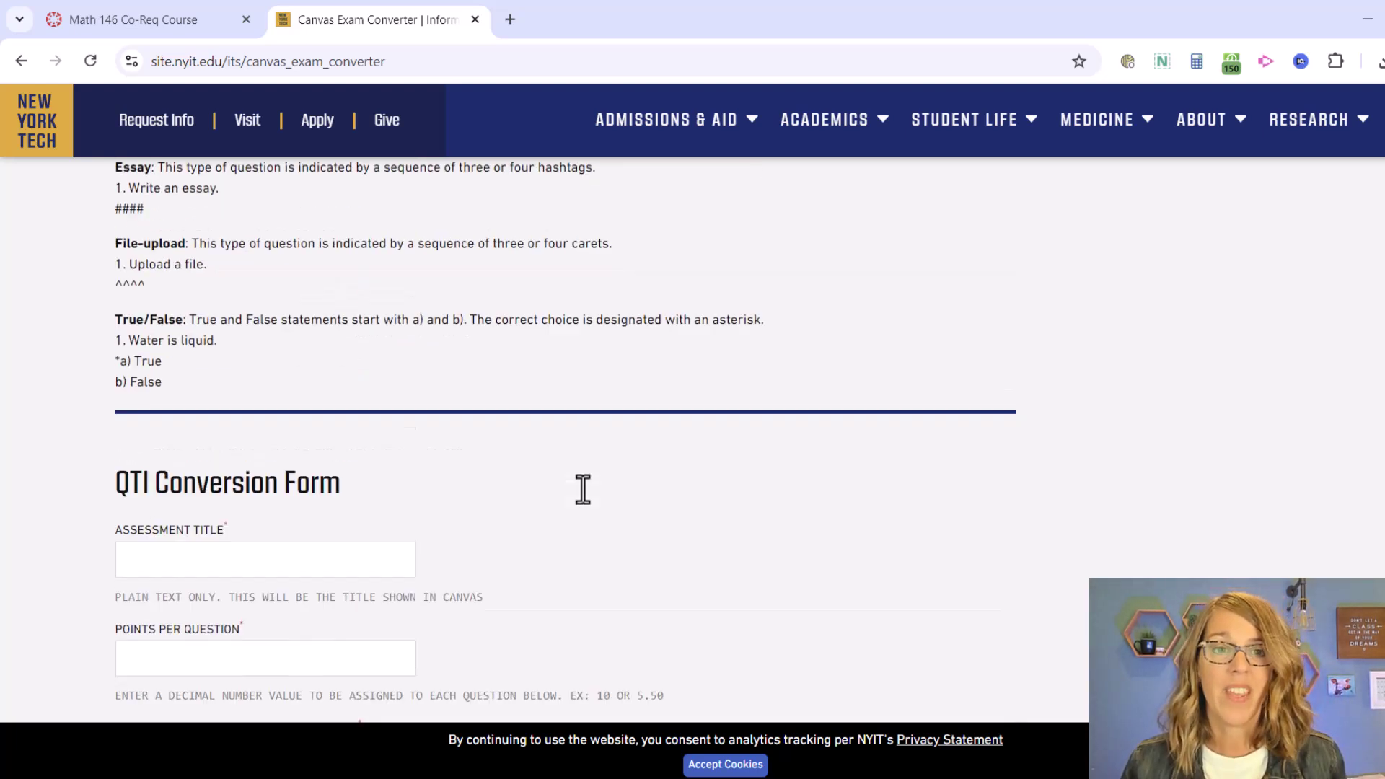
Load chatgpt.com in a new tab, then return to the top of the Canvas Exam Converter page.
click(517, 20)
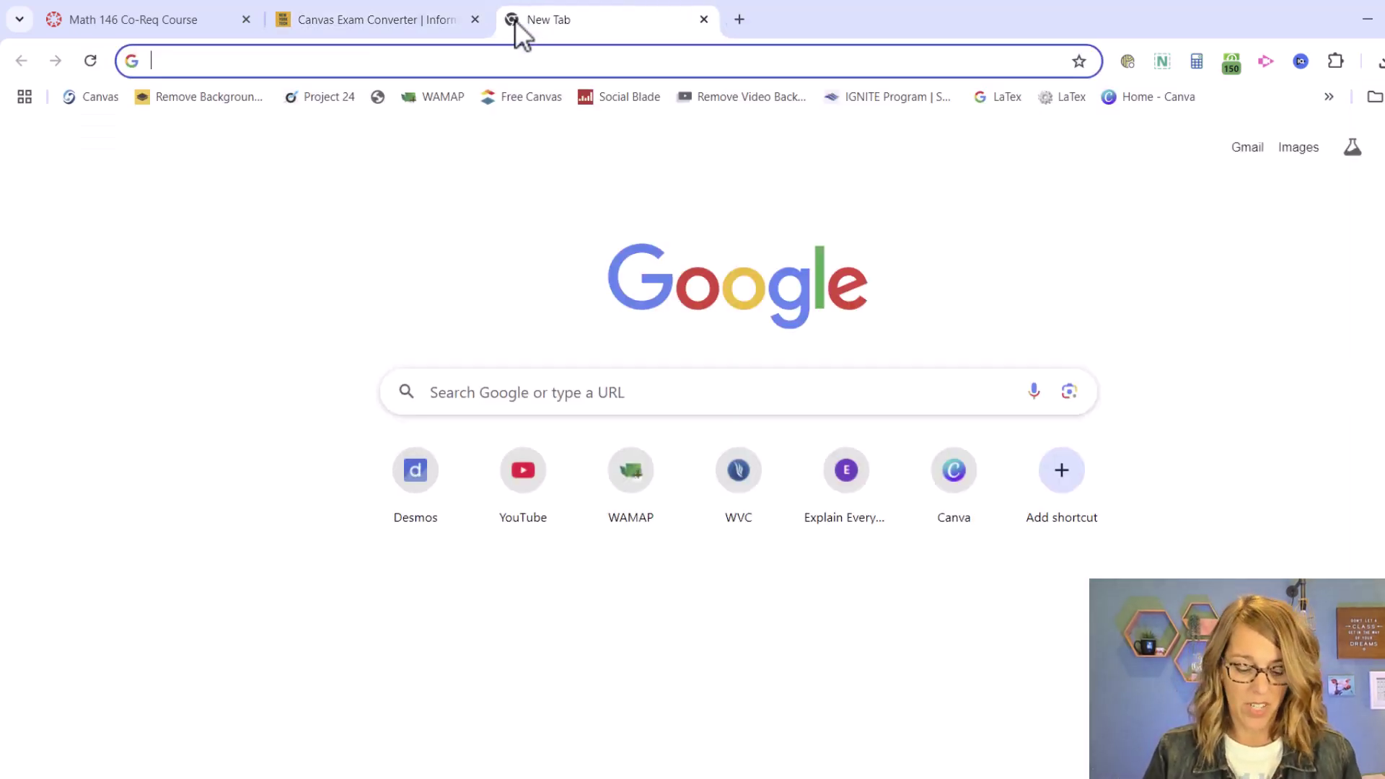
text(chatgpt.com)
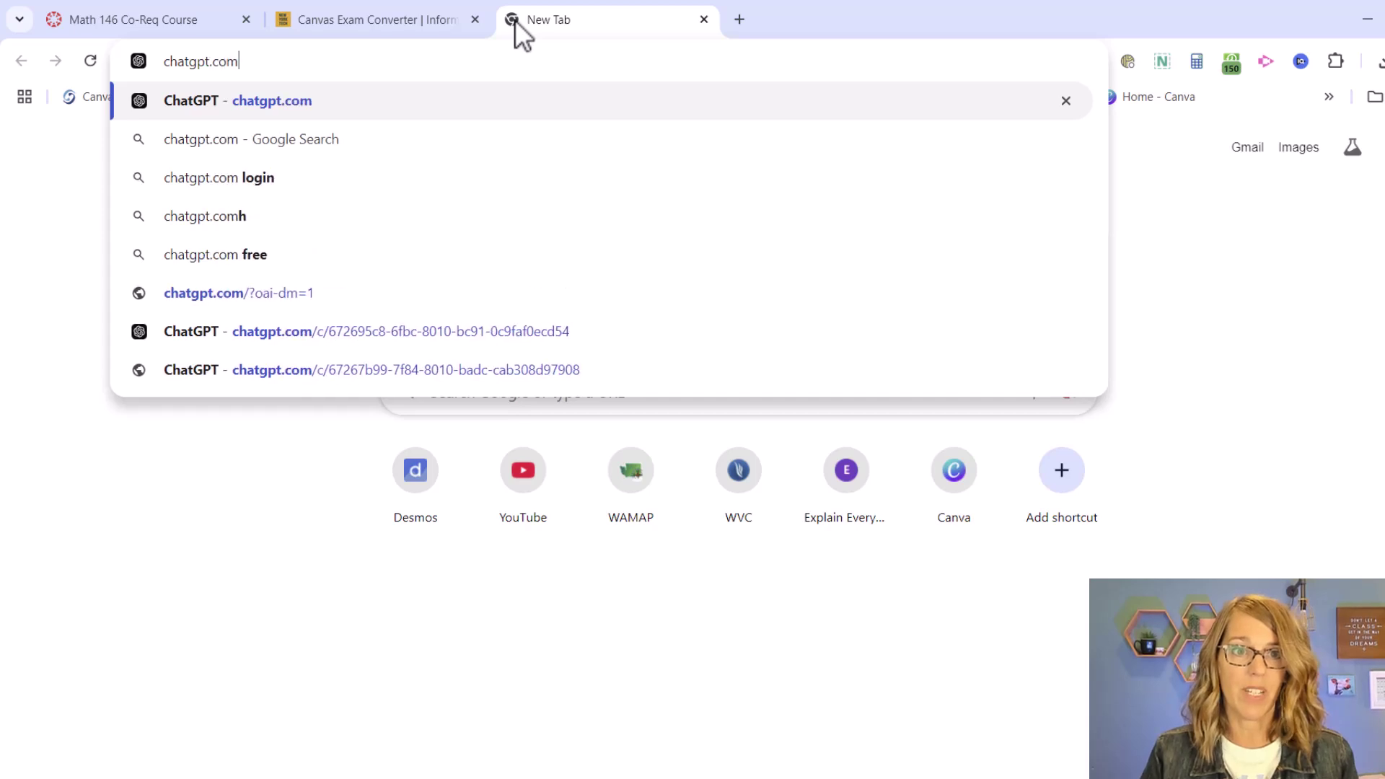
key(Return)
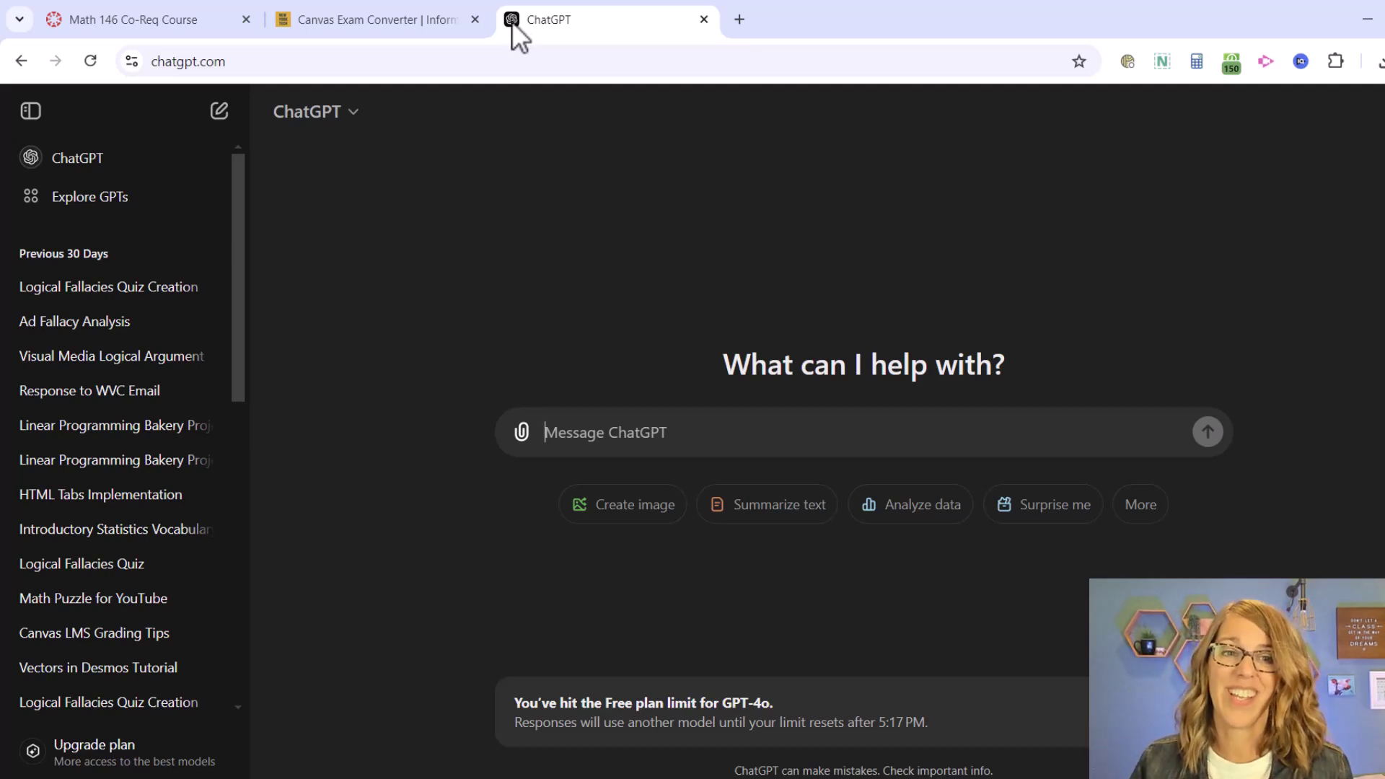
click(414, 23)
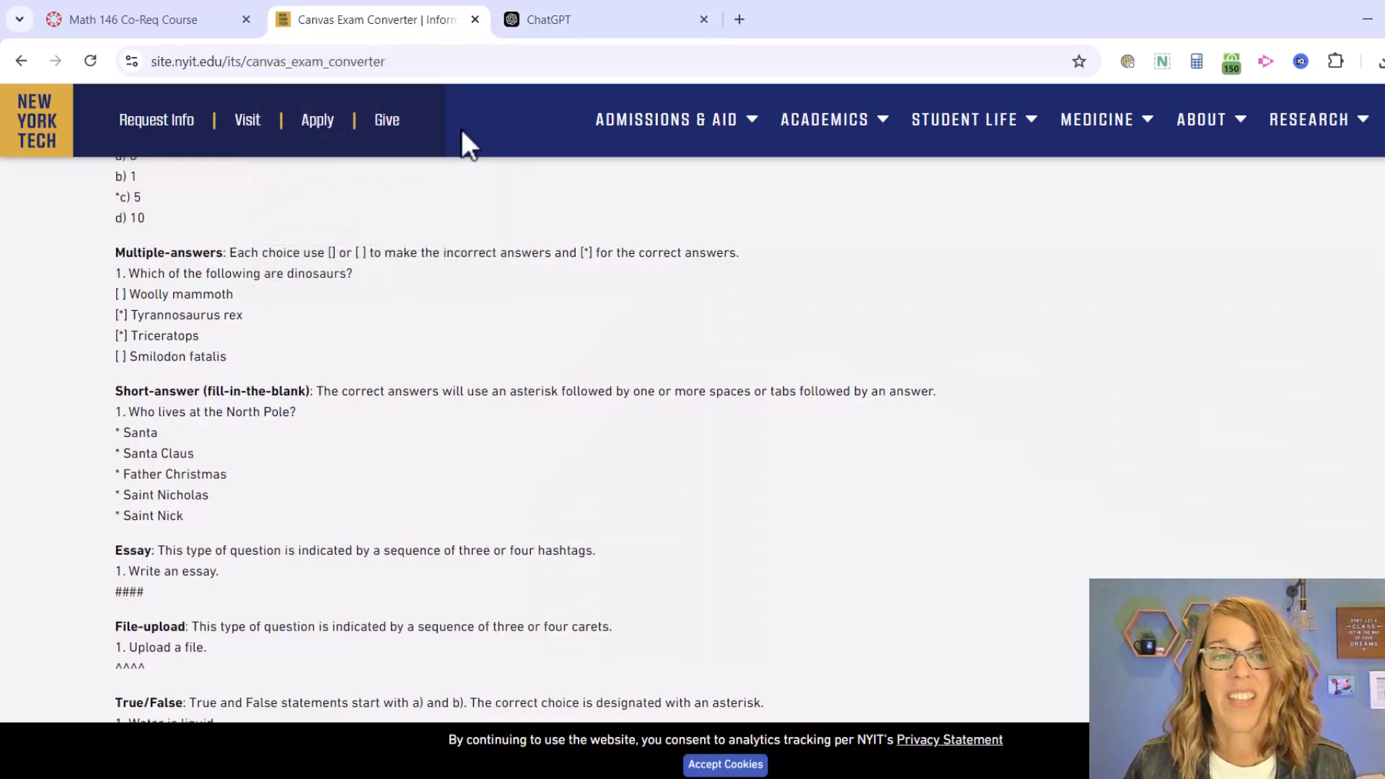
scroll(469, 161, up, 20)
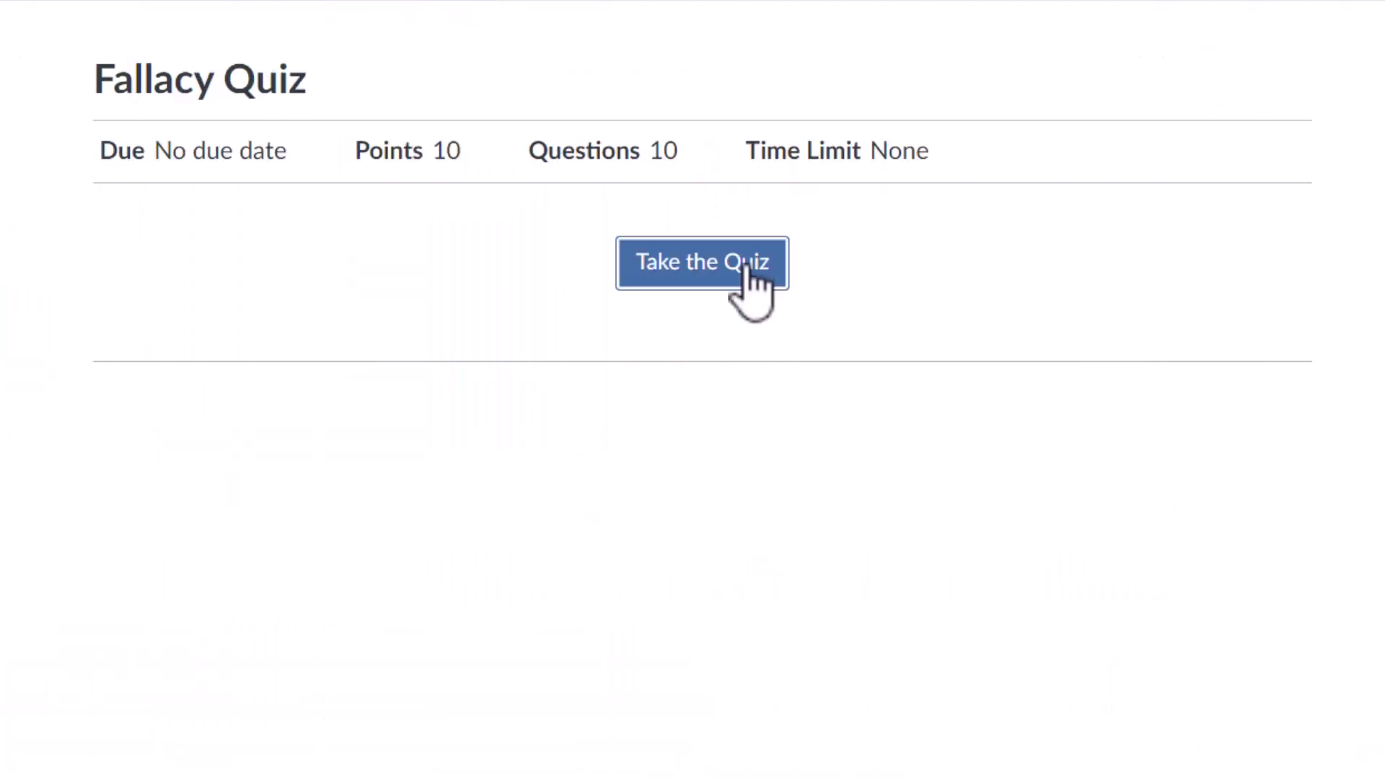
Start the Fallacy Quiz and scroll through Questions 1–10.
click(746, 266)
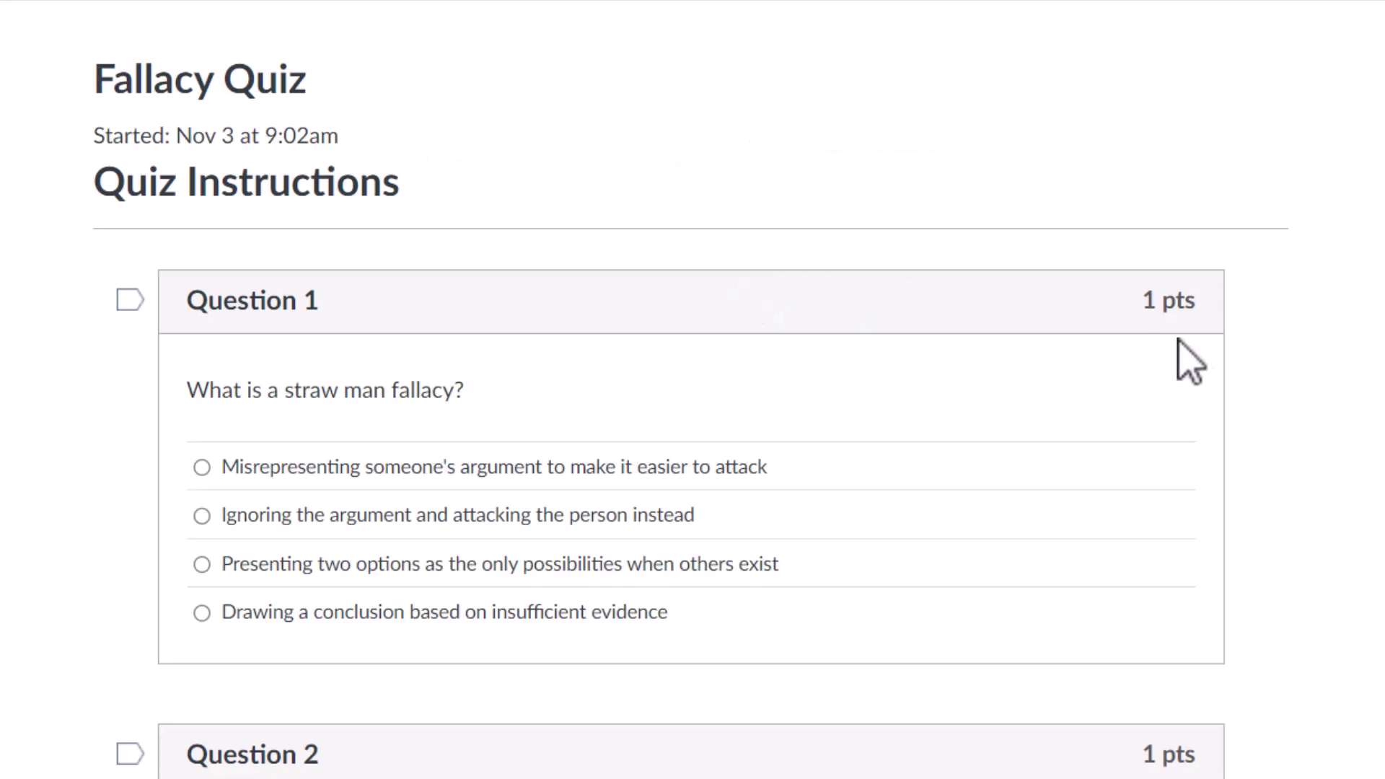
scroll(1264, 407, down, 8)
scroll(1273, 426, down, 15)
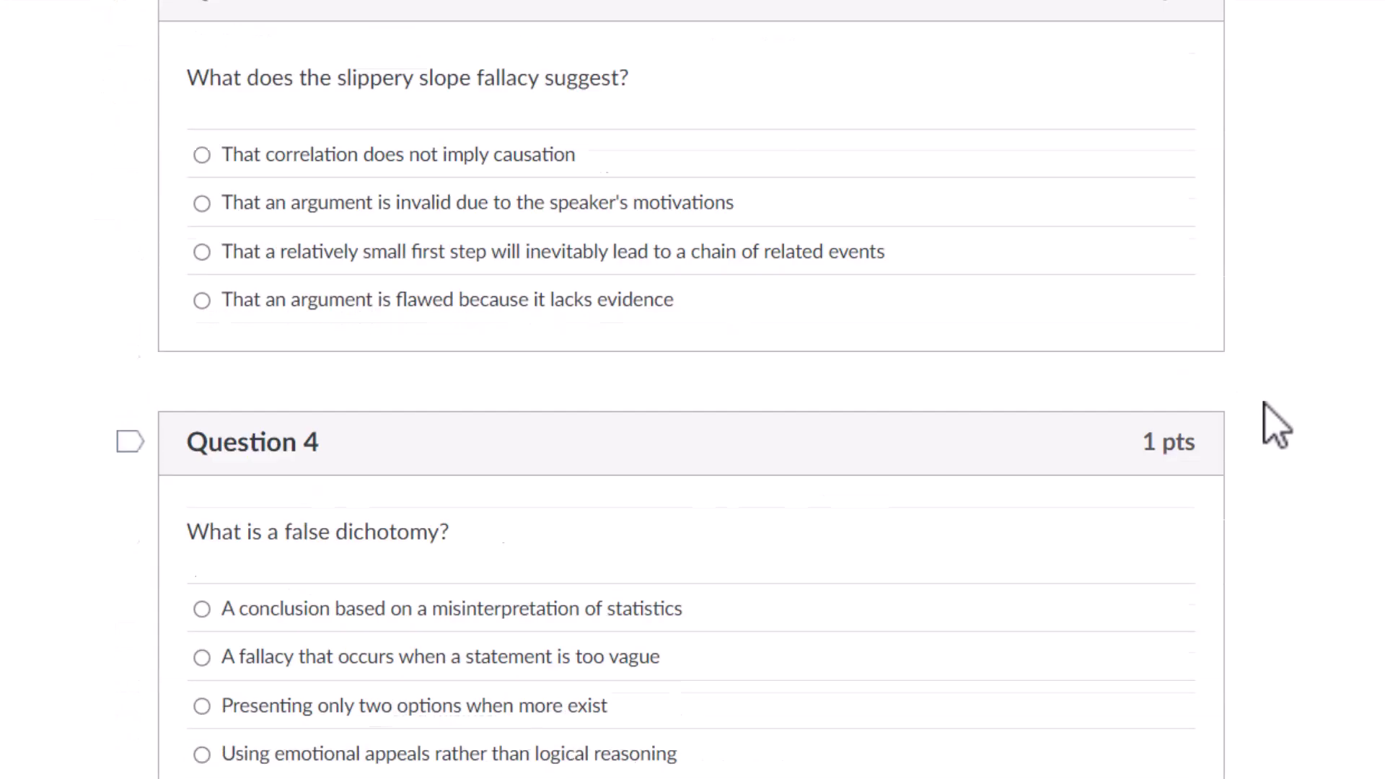
scroll(1273, 425, down, 15)
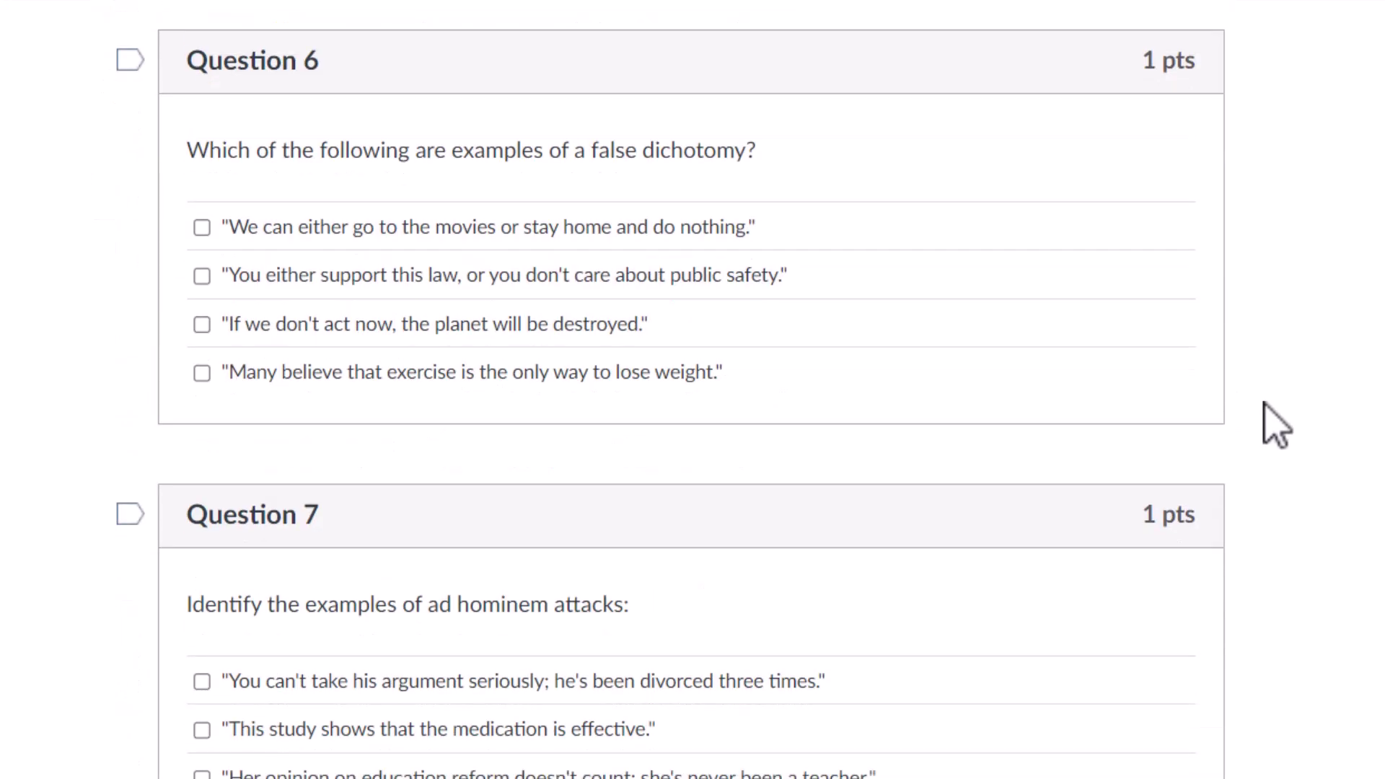
scroll(1270, 415, down, 6)
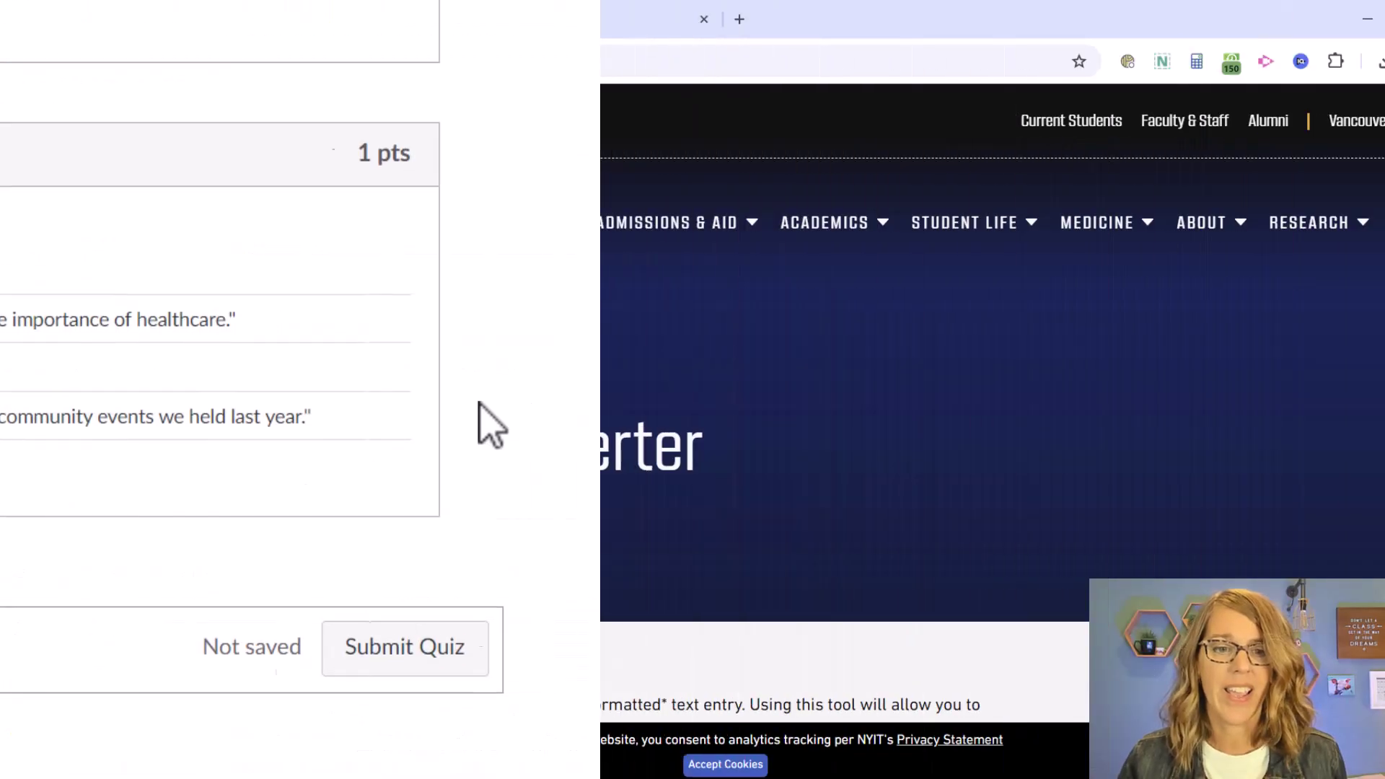
scroll(514, 422, down, 4)
scroll(514, 419, down, 9)
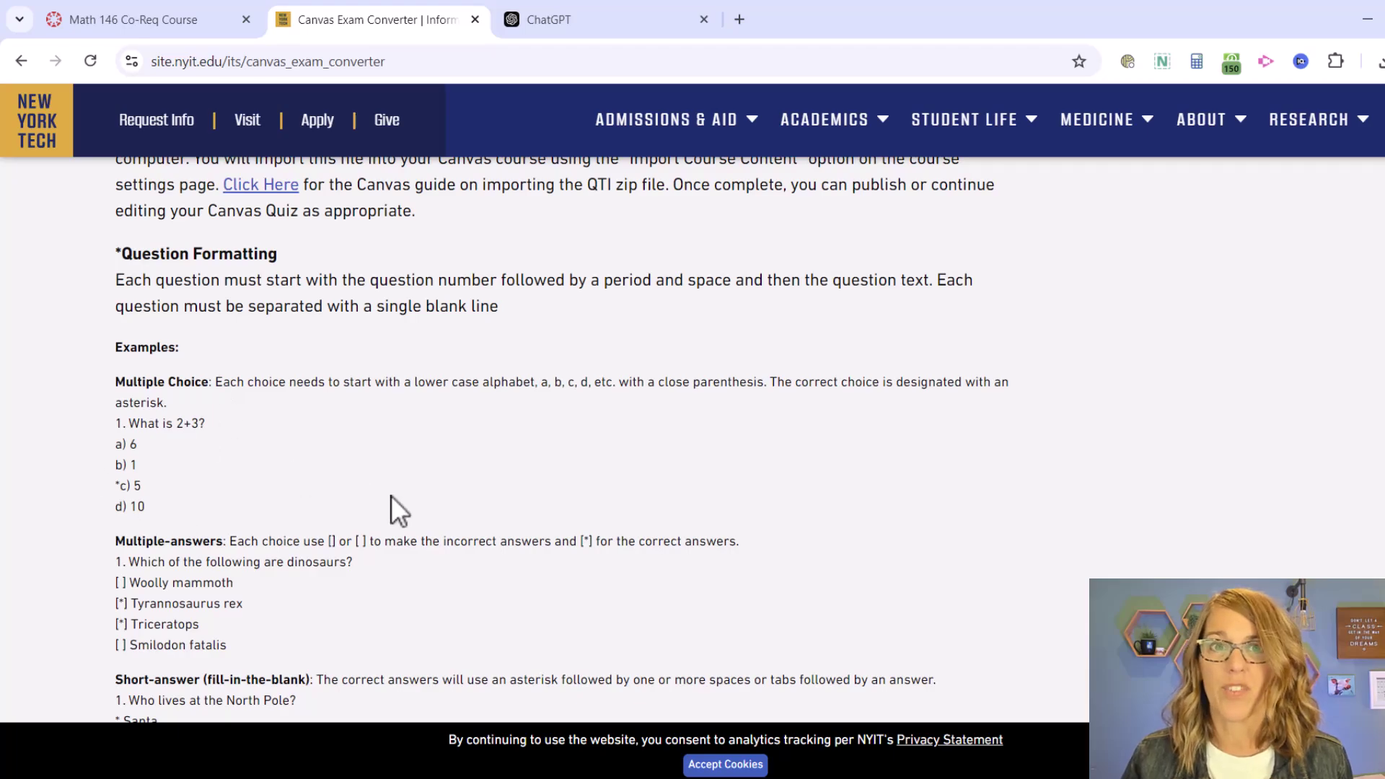
Copy the converter's Multiple Choice format example, from its description through d) 10.
scroll(391, 496, up, 13)
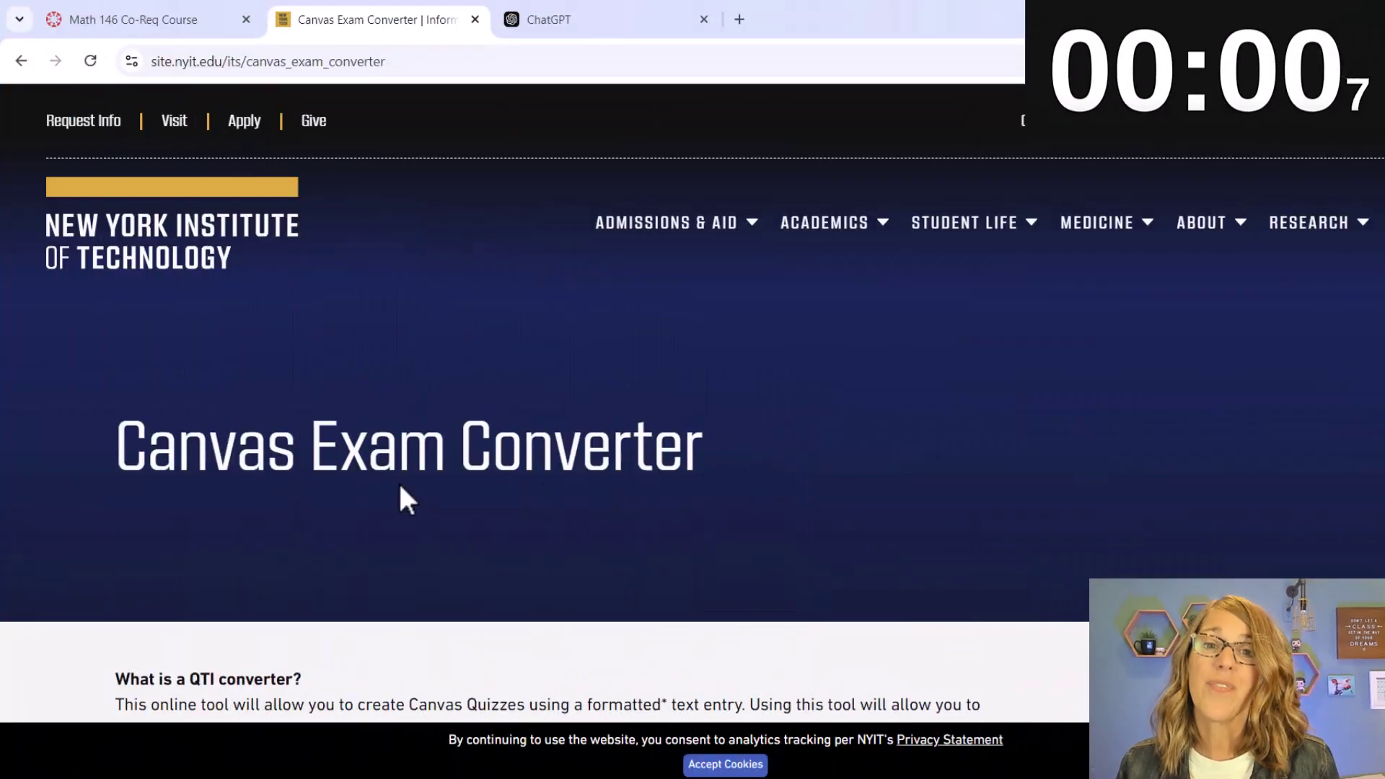
scroll(398, 482, down, 1)
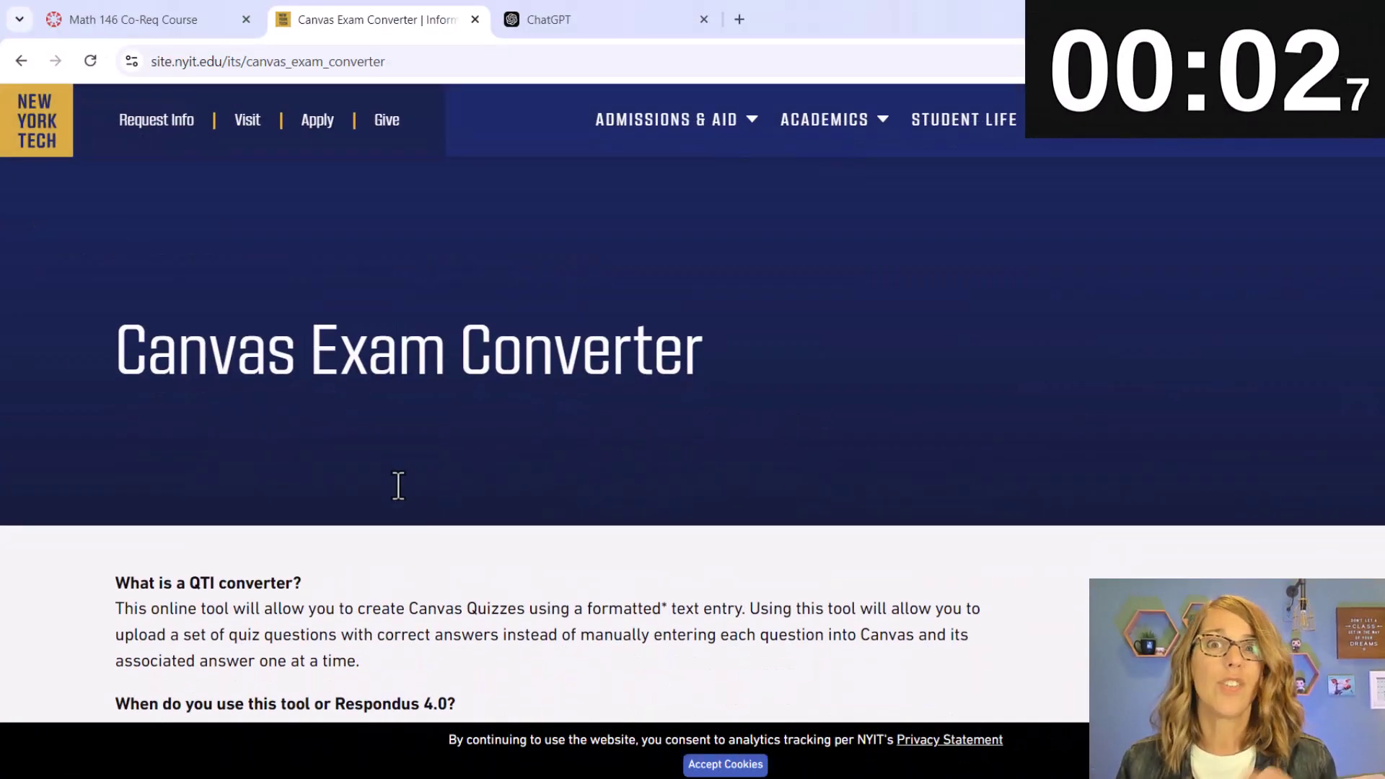
scroll(399, 484, down, 10)
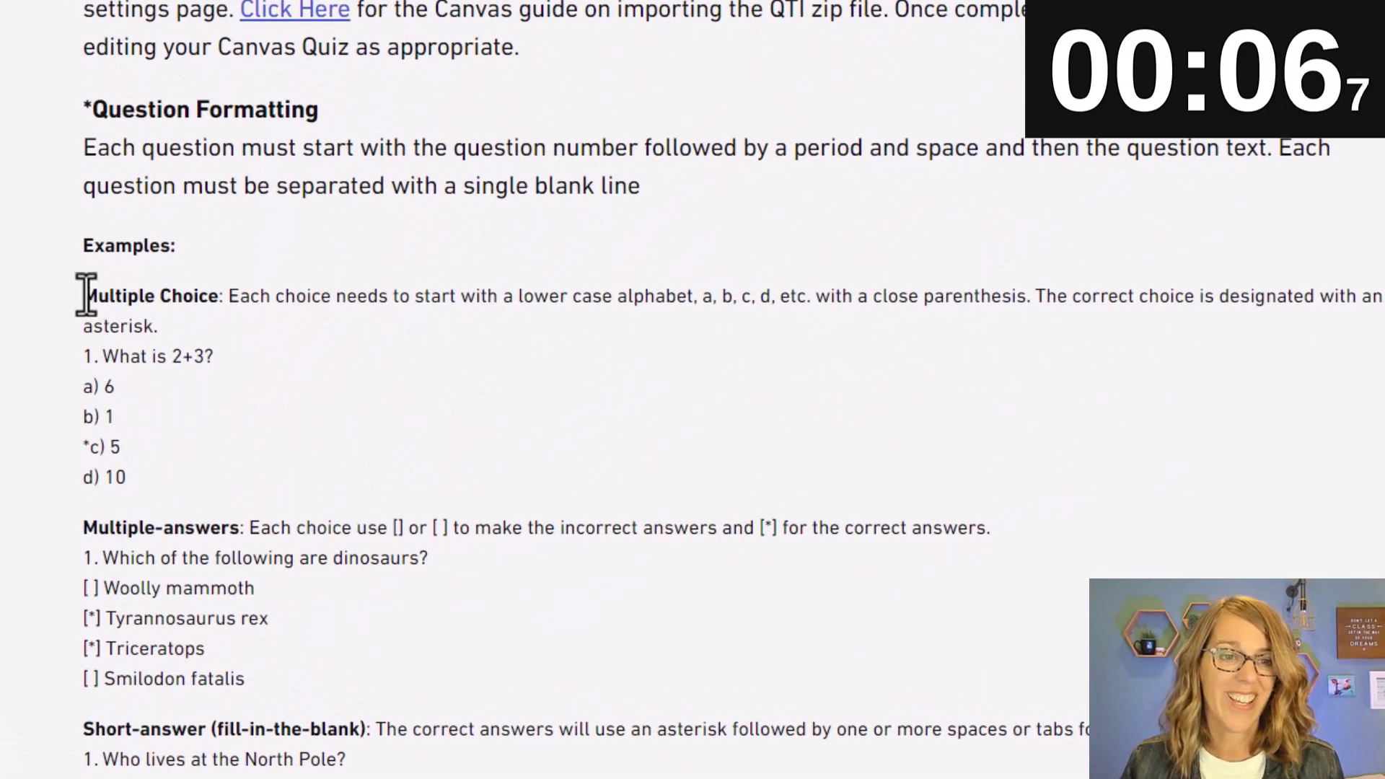
drag(85, 296, 205, 491)
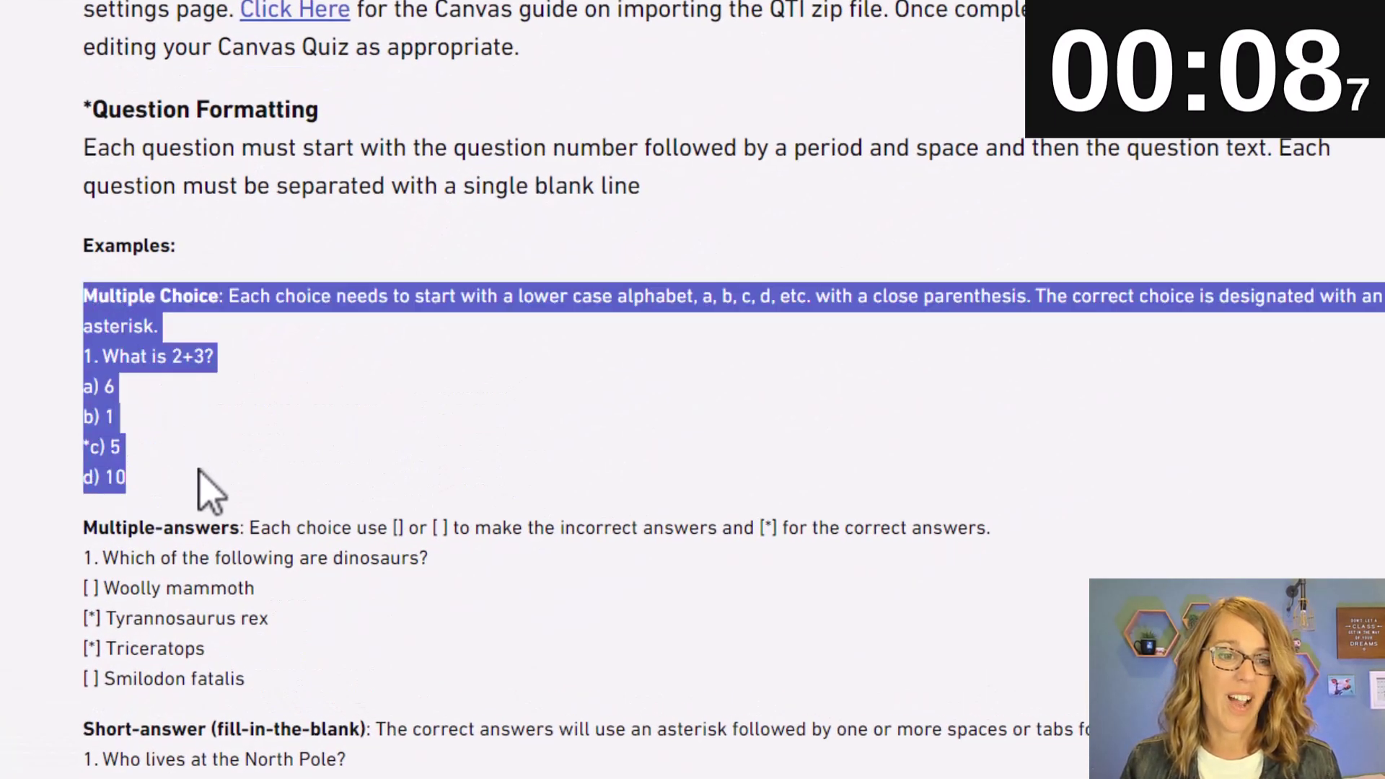
key(ctrl+c)
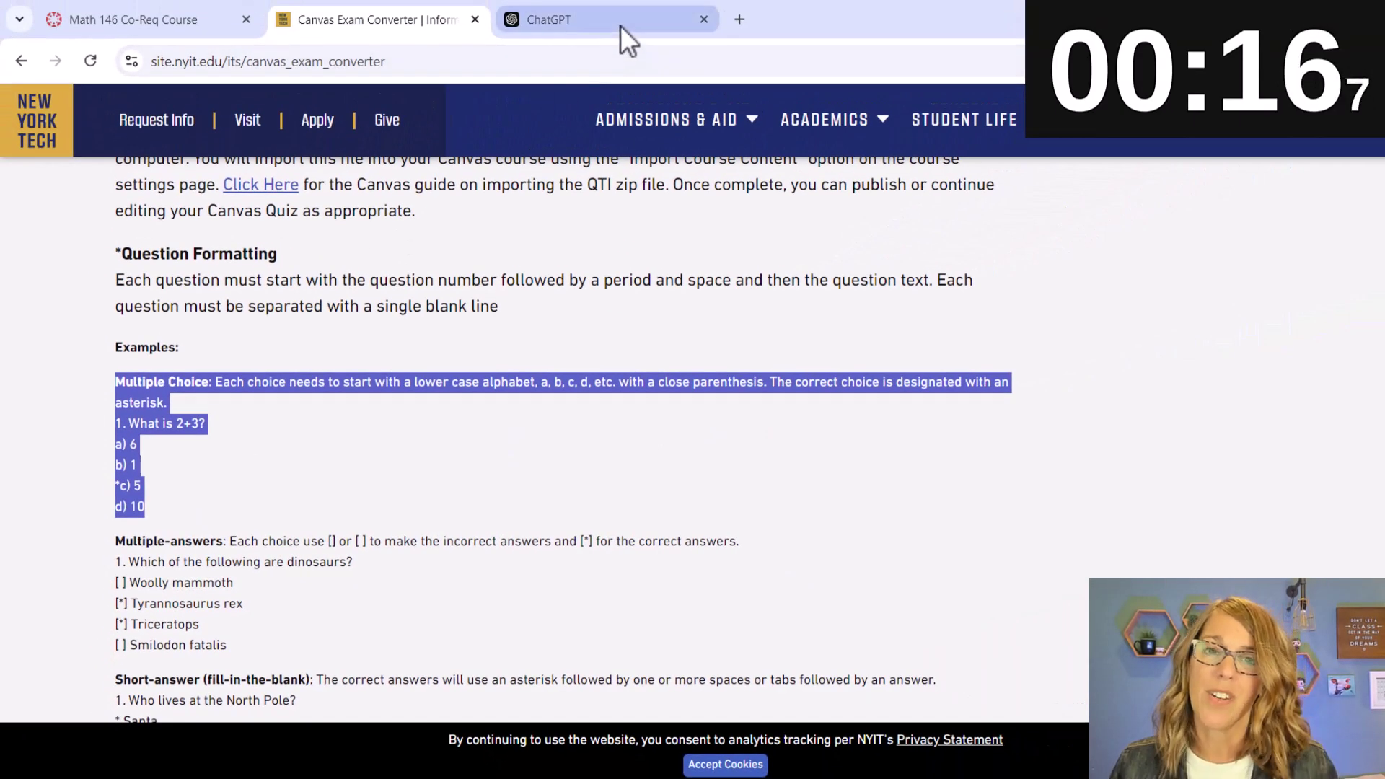
click(620, 24)
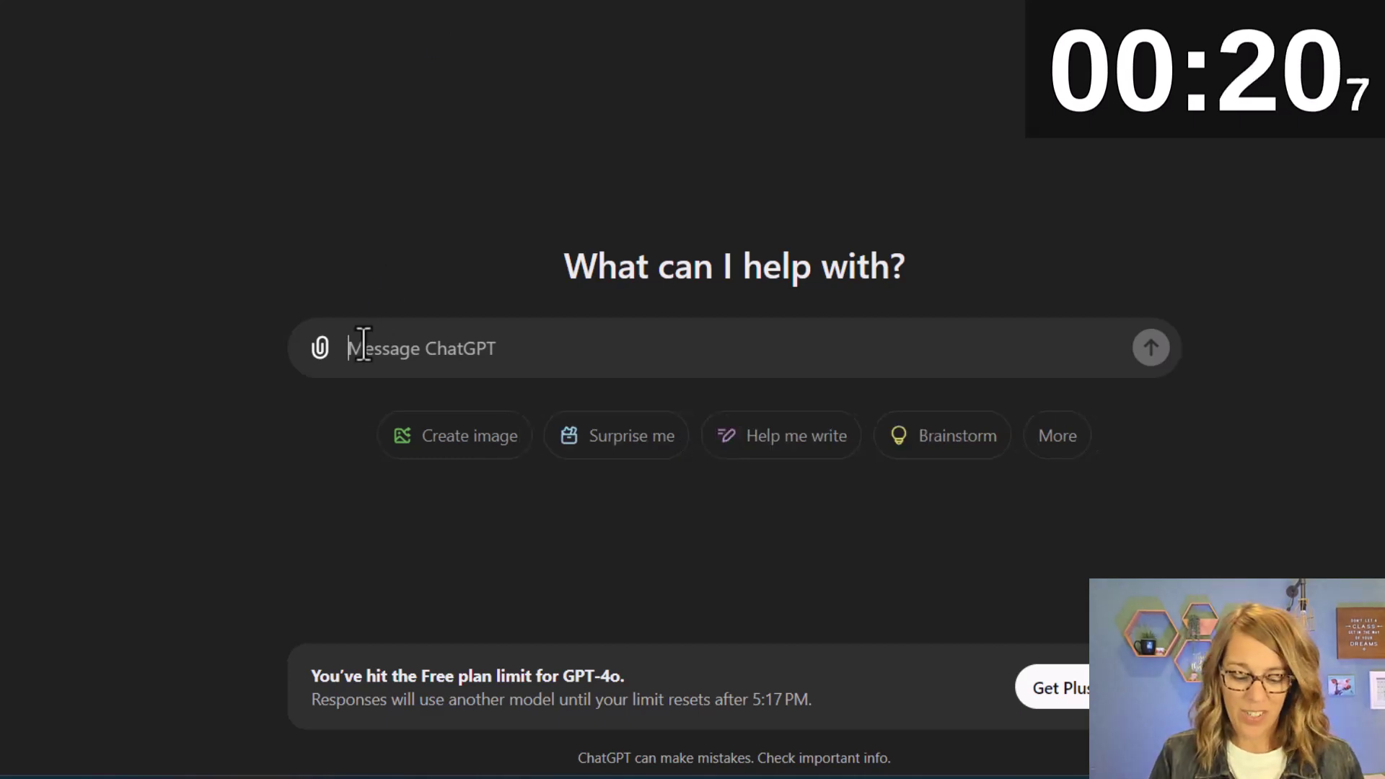
Ask ChatGPT for a 5-question logical fallacies multiple-choice quiz, with the pasted format example below the prompt.
text(create a 5 qu)
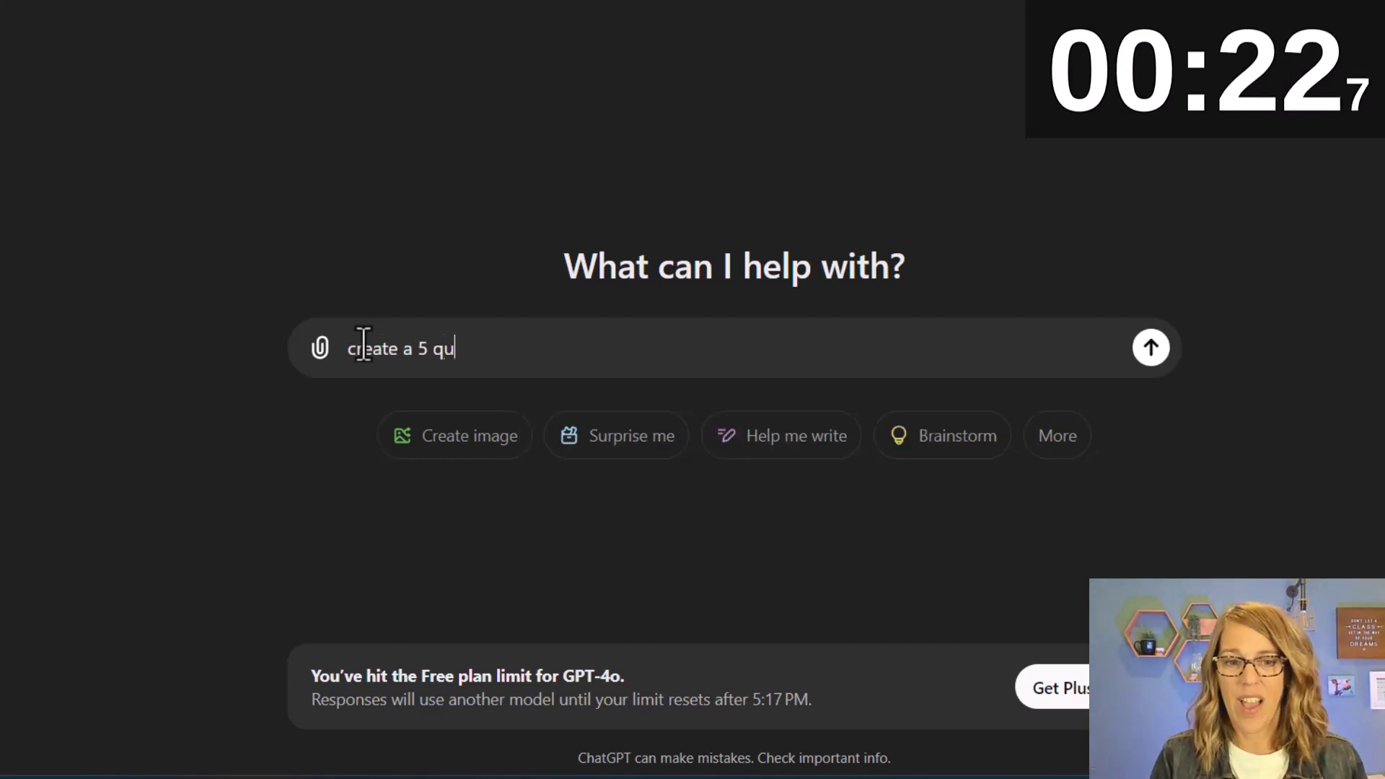
text(estion mult)
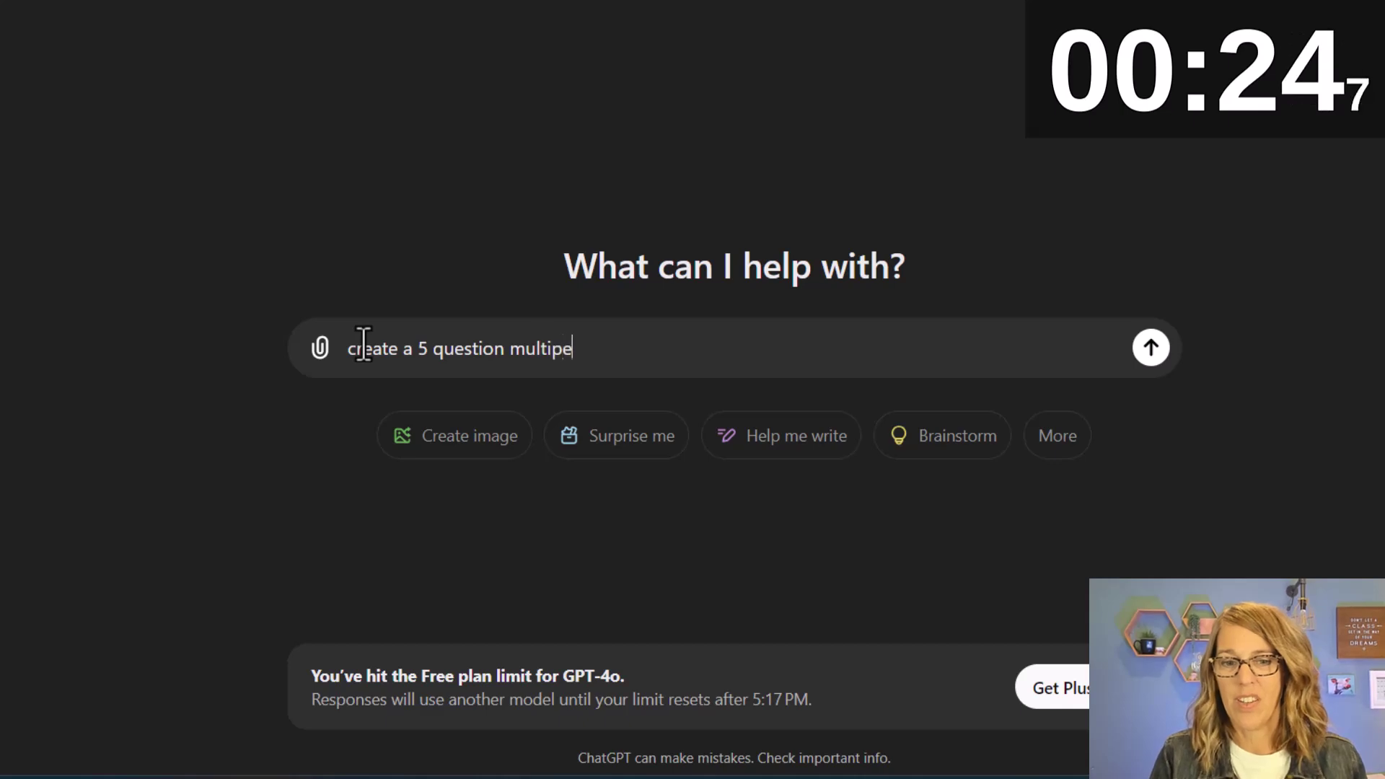
text(iple choic)
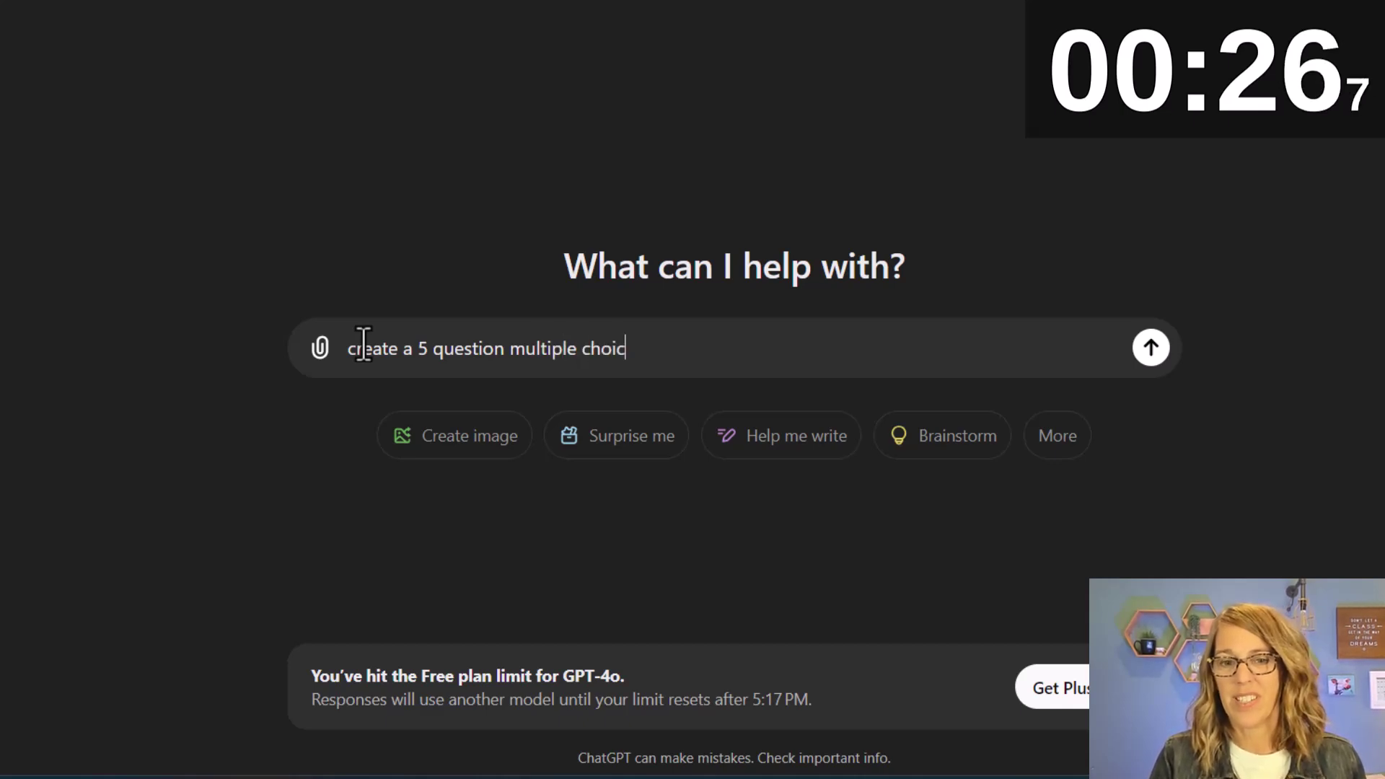
text(e quiz on logic)
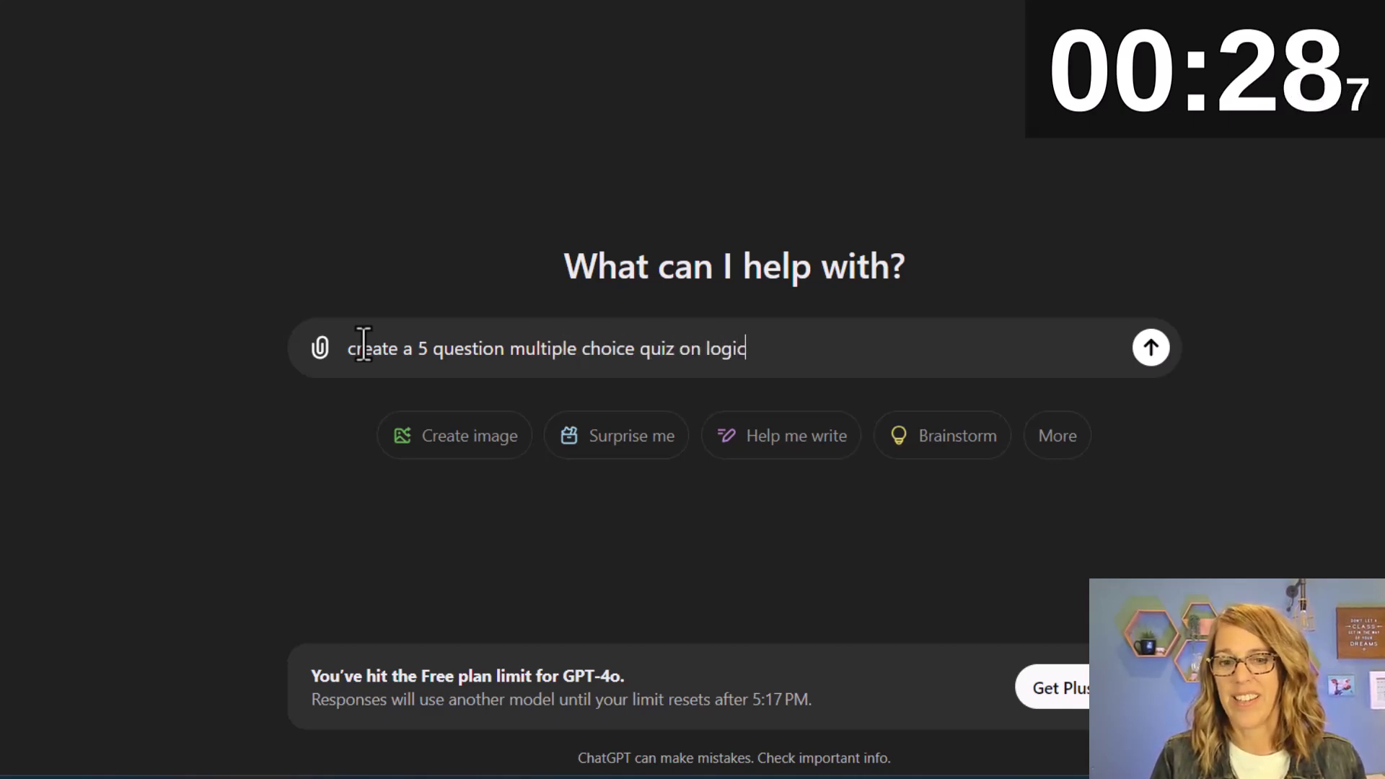
text(al fallacies)
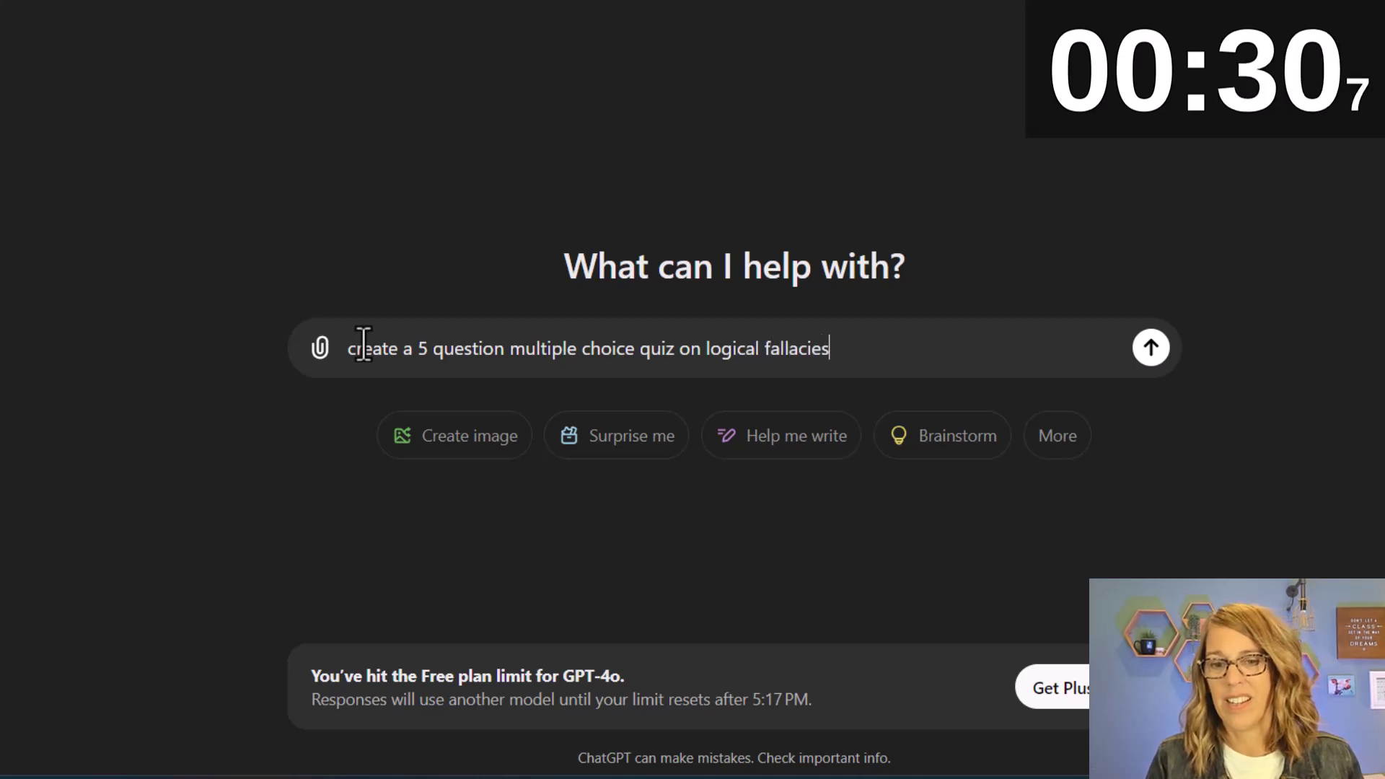
text( using the forma)
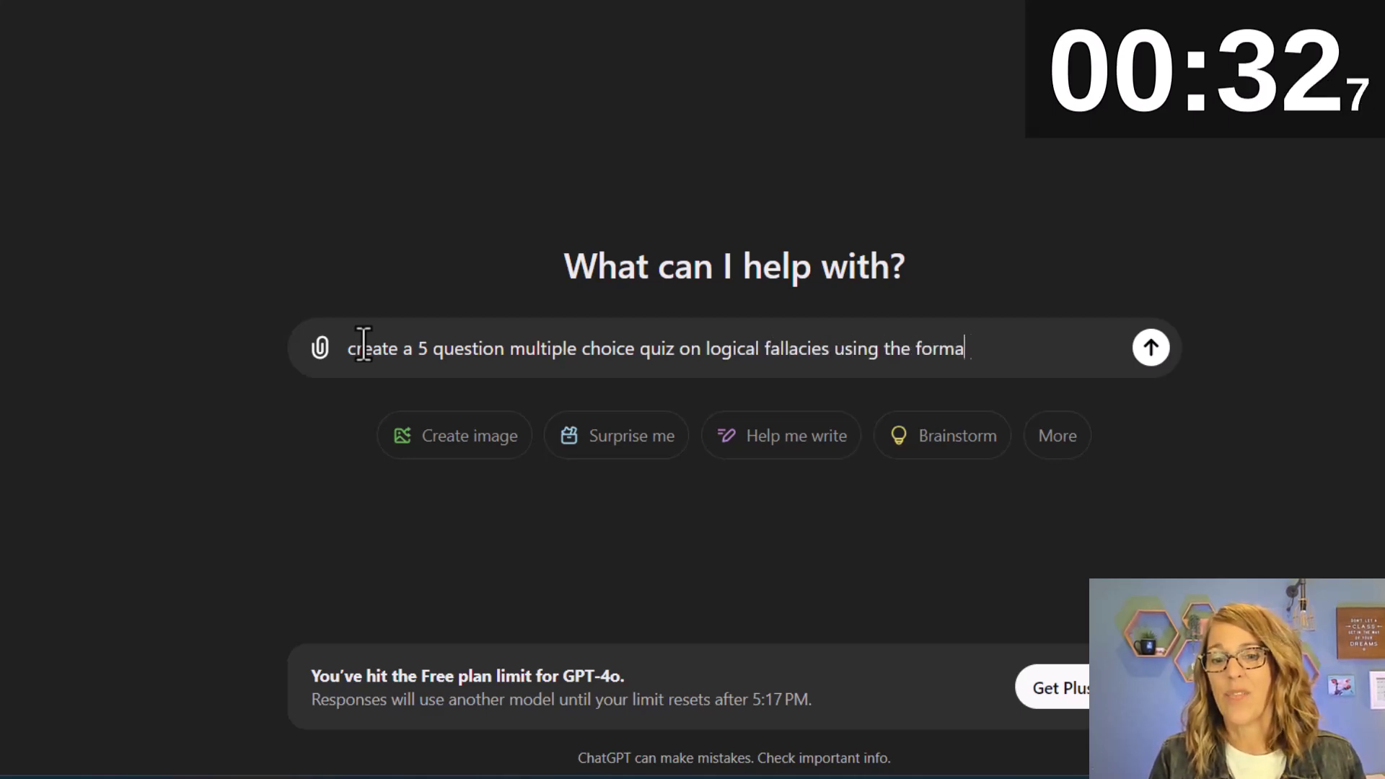
text(t below)
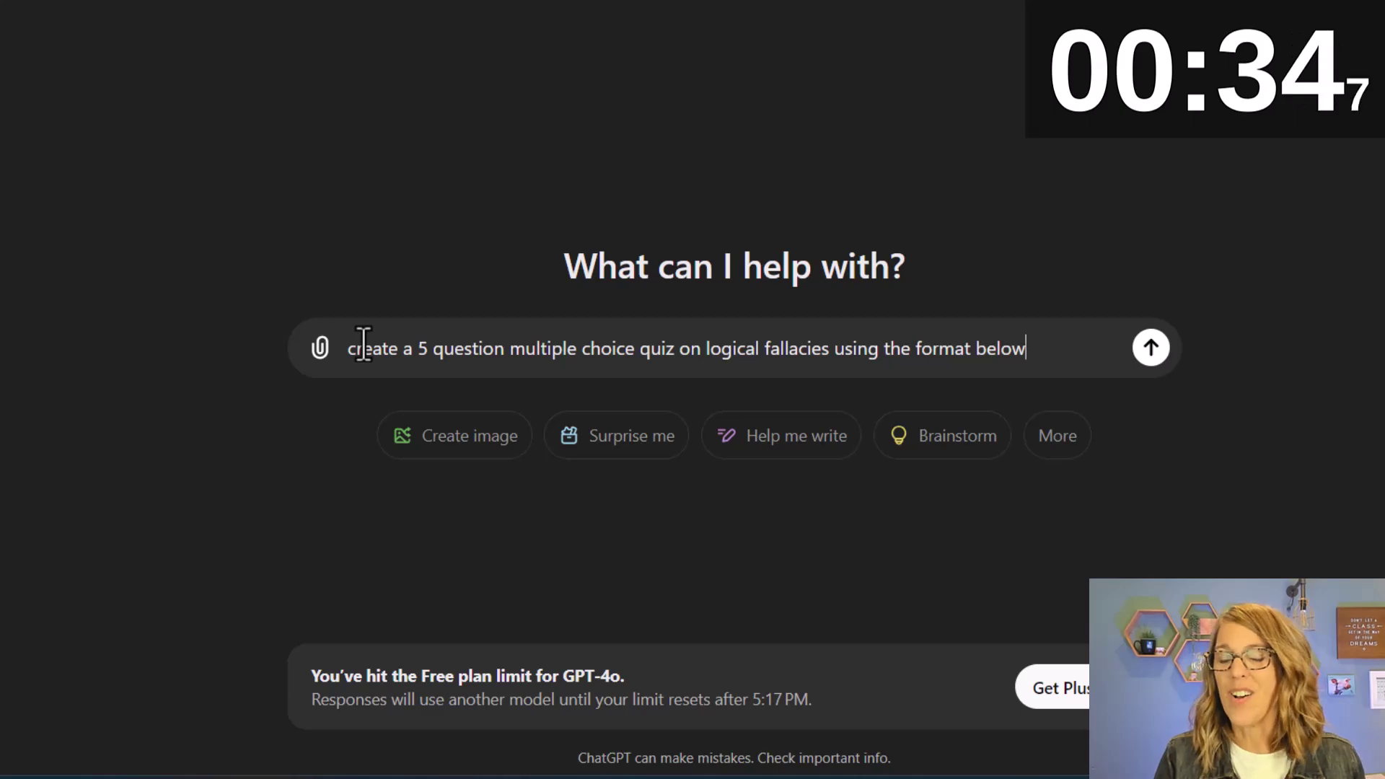
text(.  )
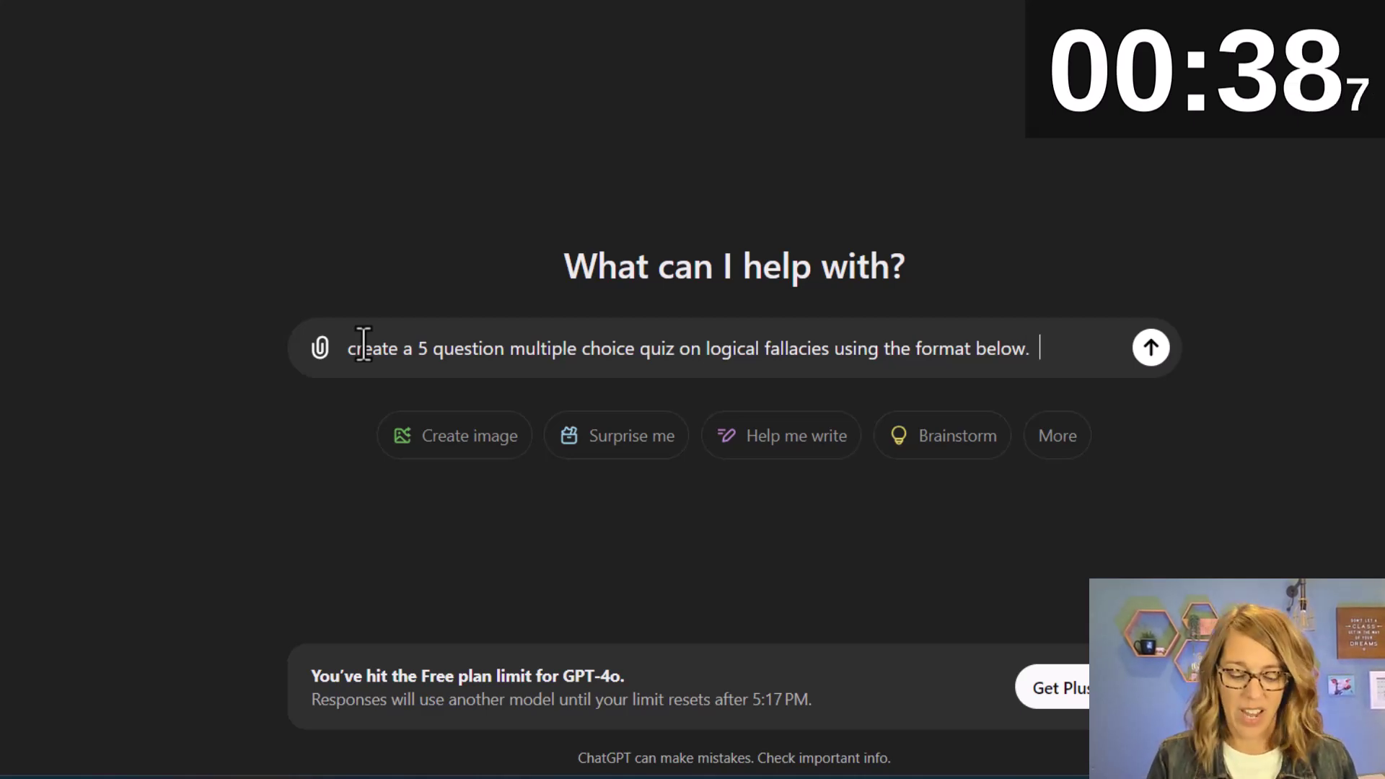
text(And don't use )
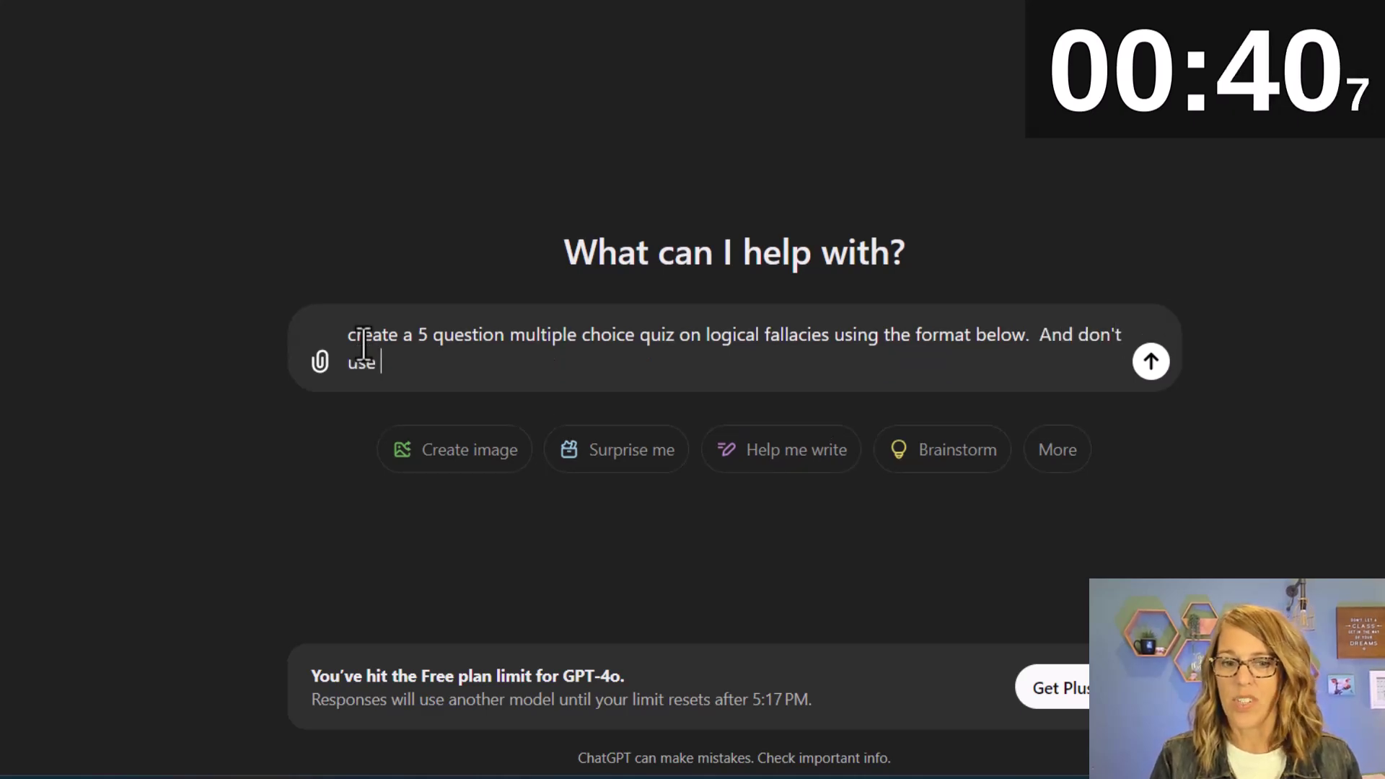
text(indent)
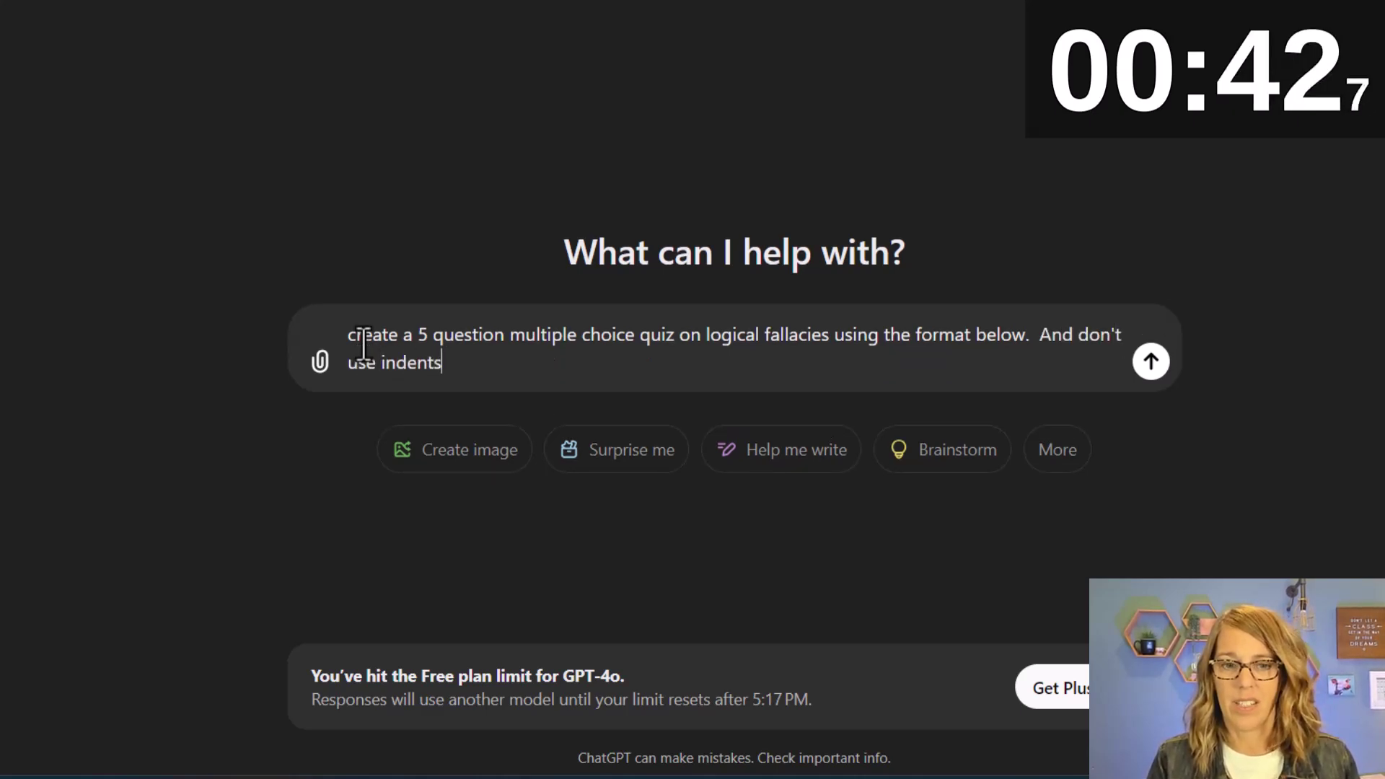
text(s)
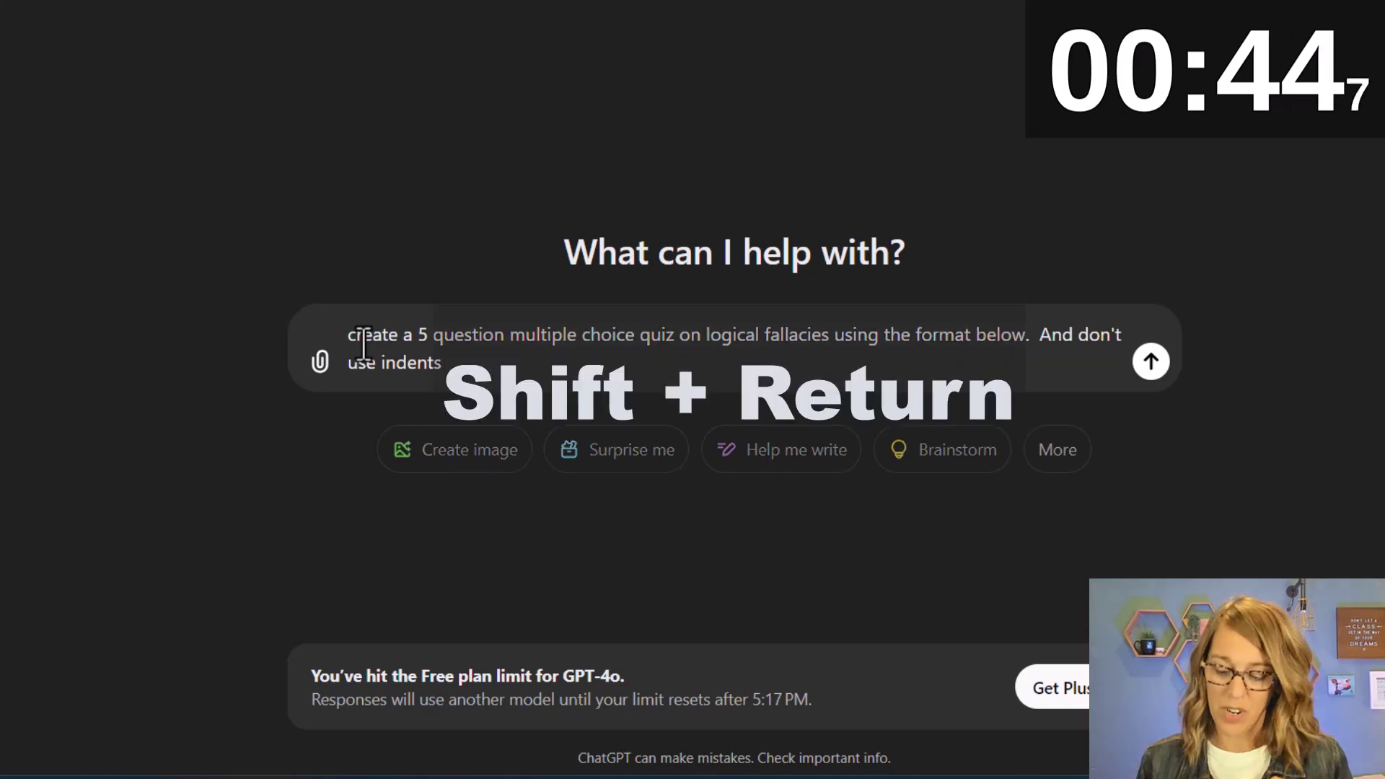
key(shift+Return)
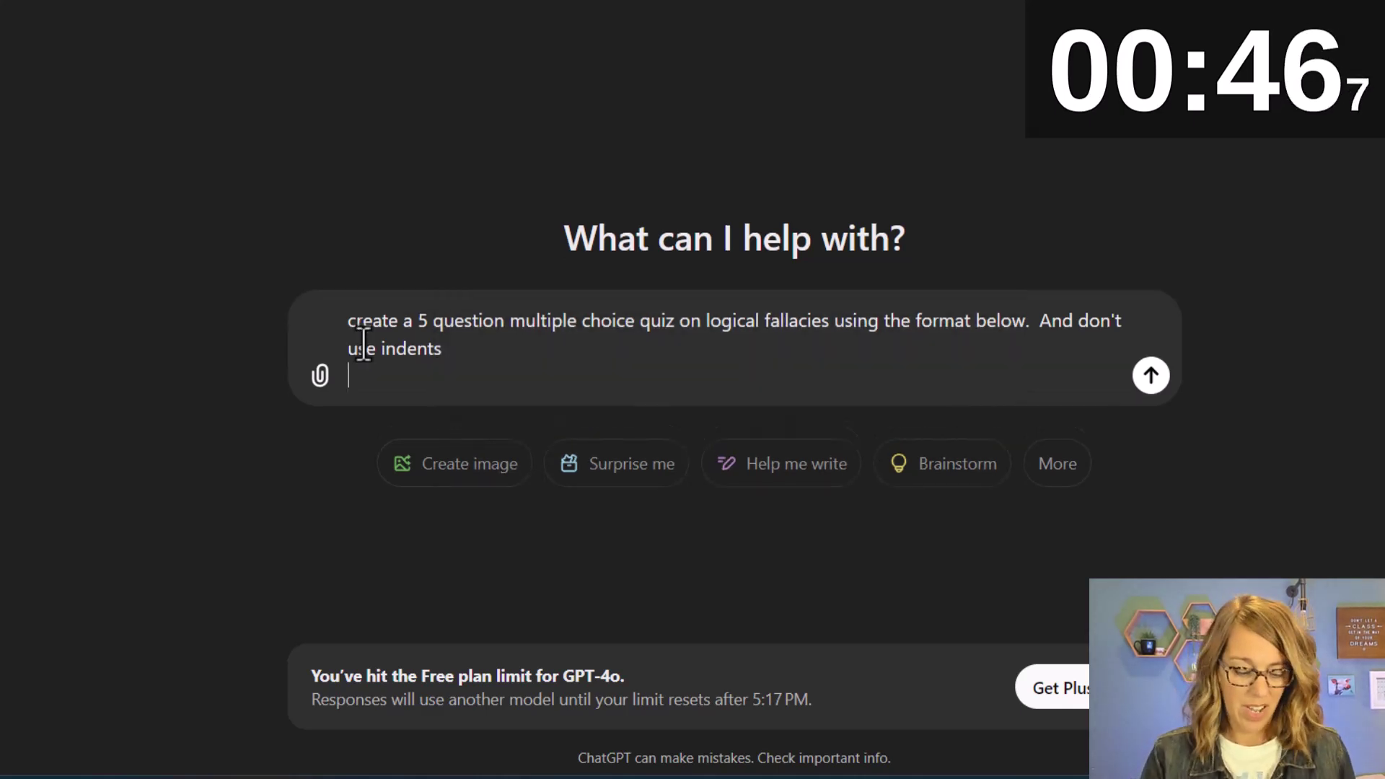
key(ctrl+v)
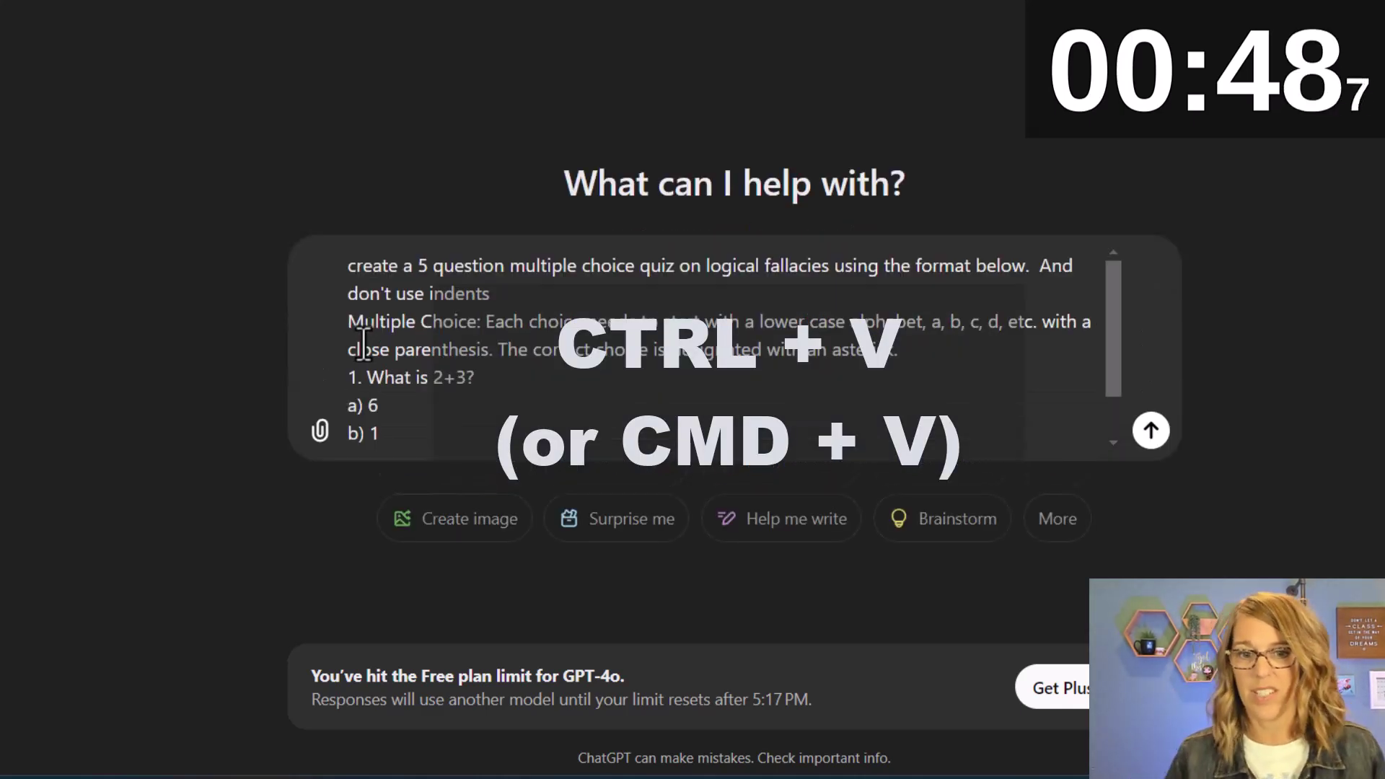
click(1150, 431)
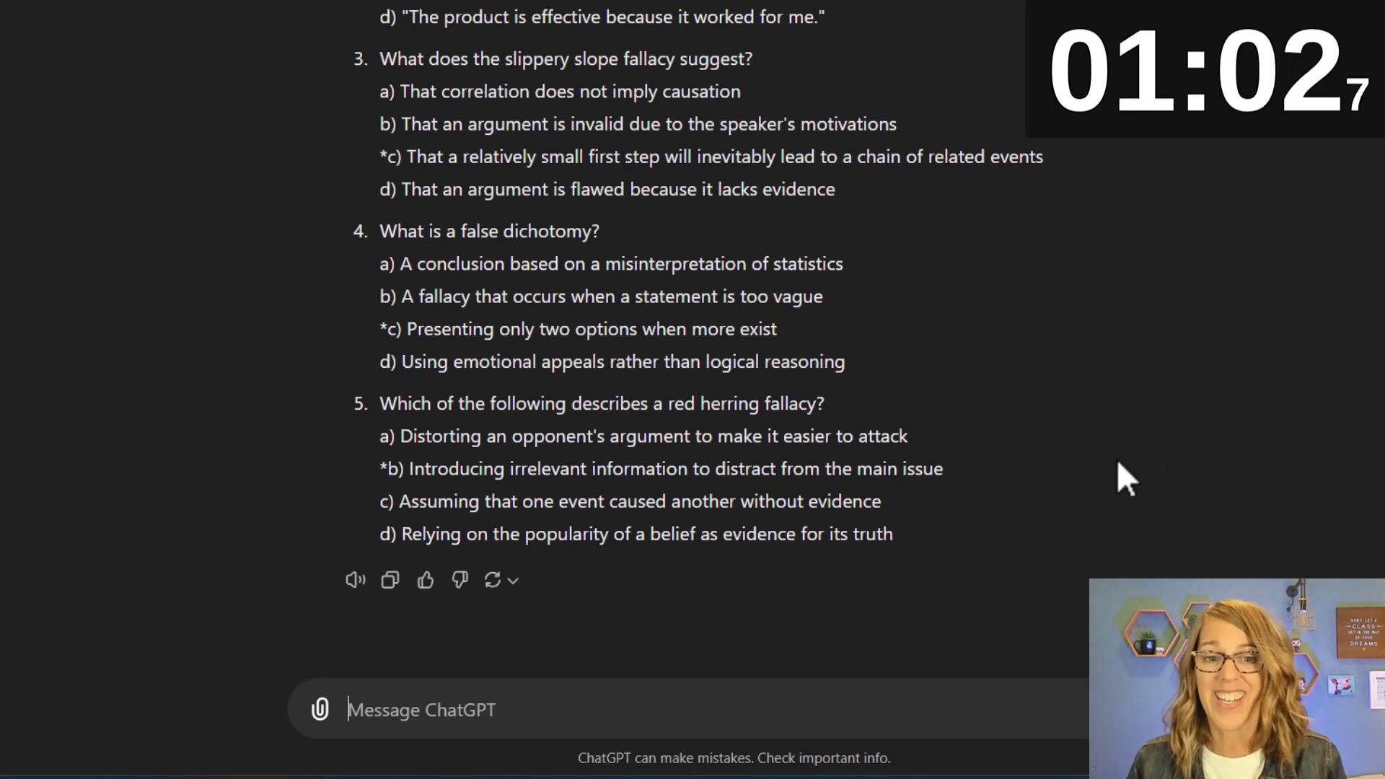
Copy ChatGPT's entire fallacy quiz response and return to the converter page.
scroll(701, 519, up, 6)
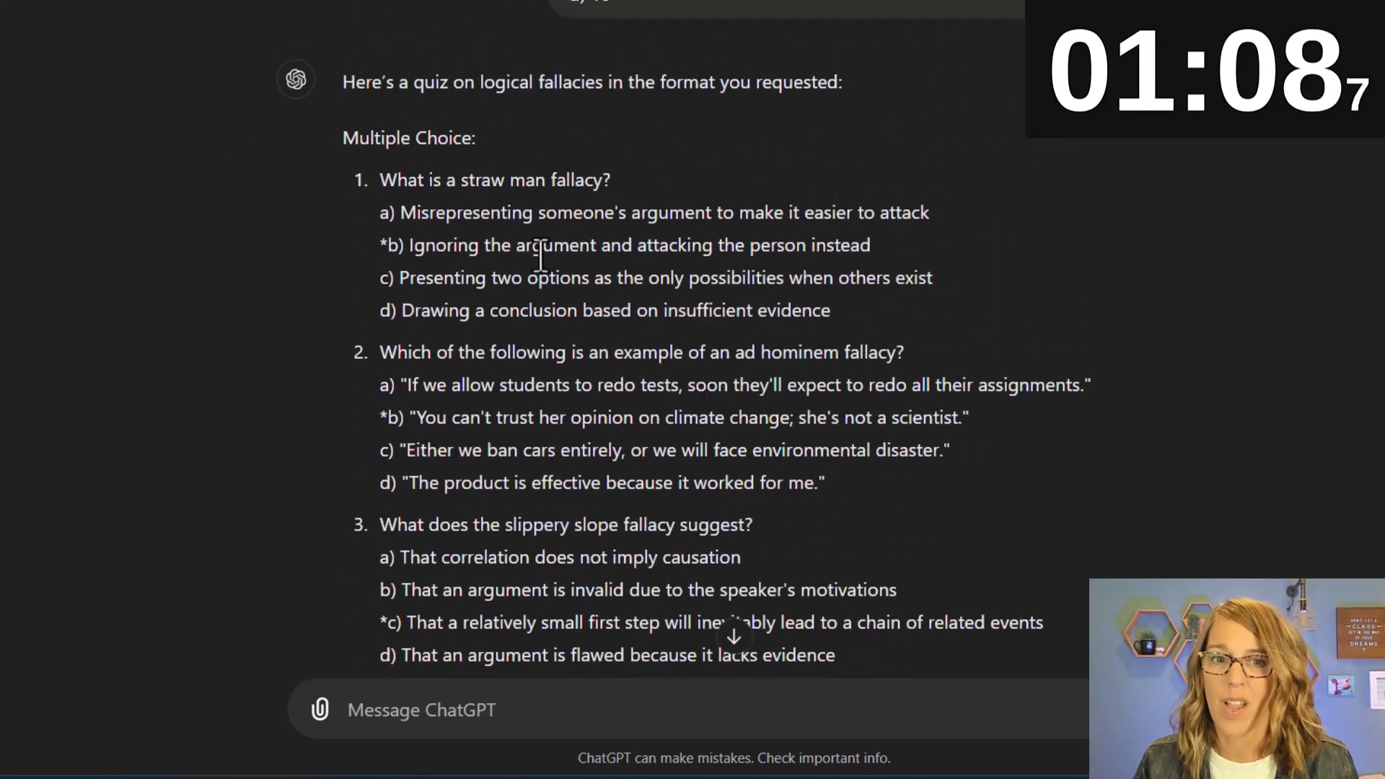
scroll(541, 260, down, 6)
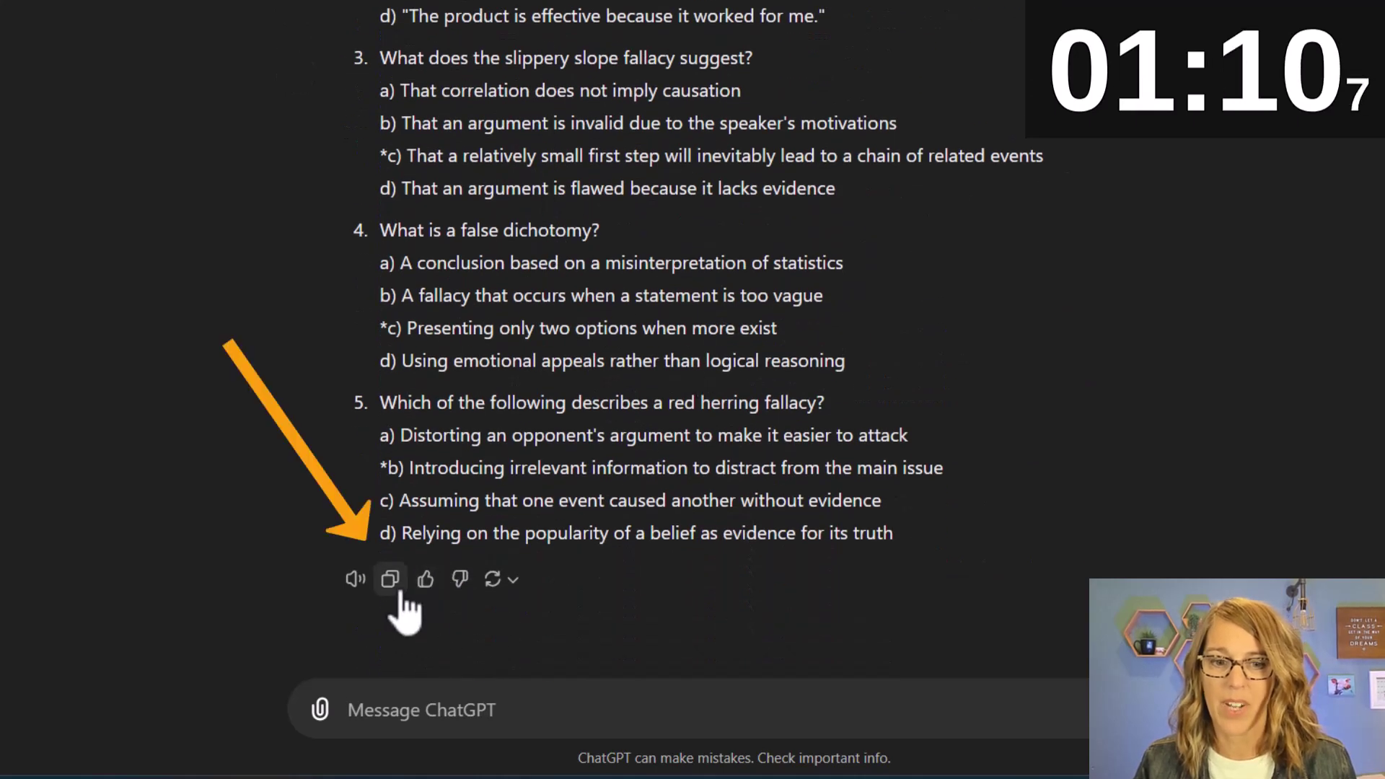
click(390, 579)
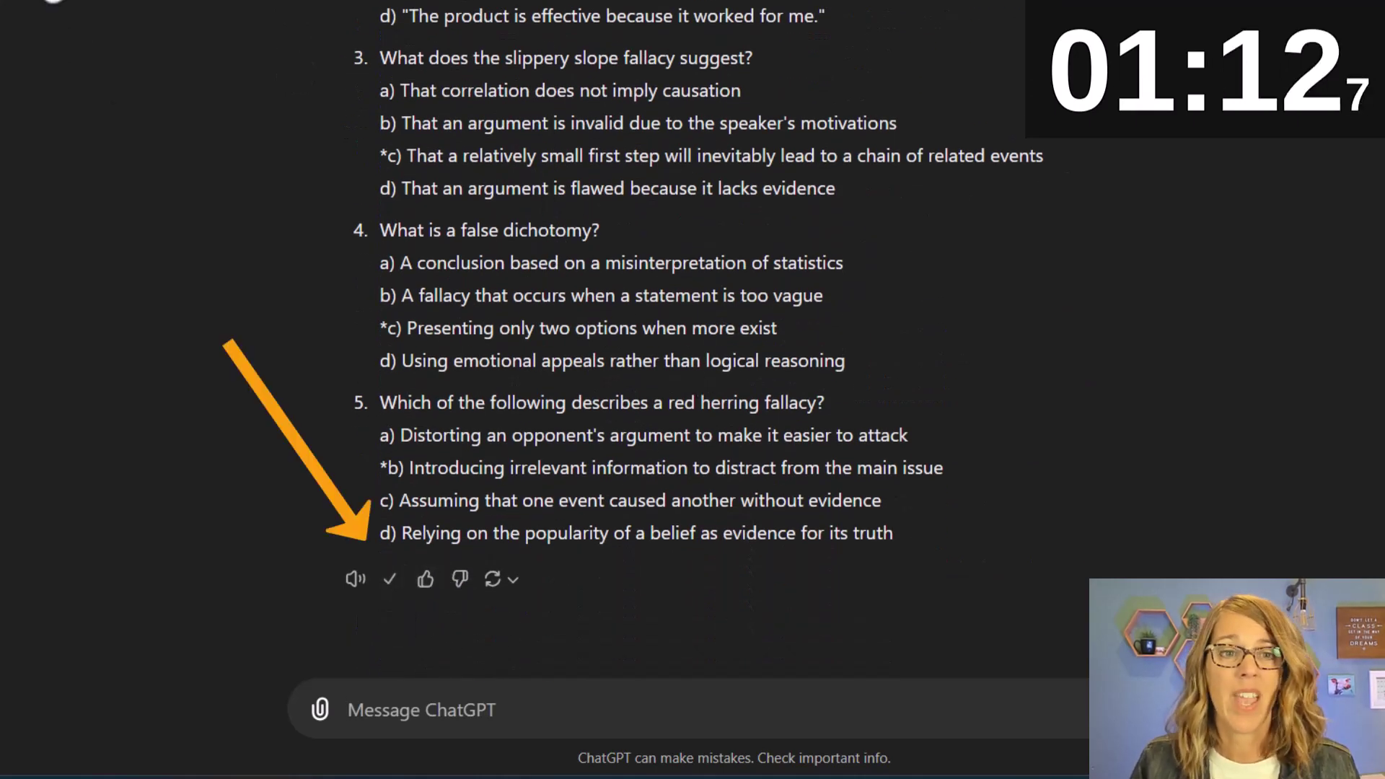
click(415, 22)
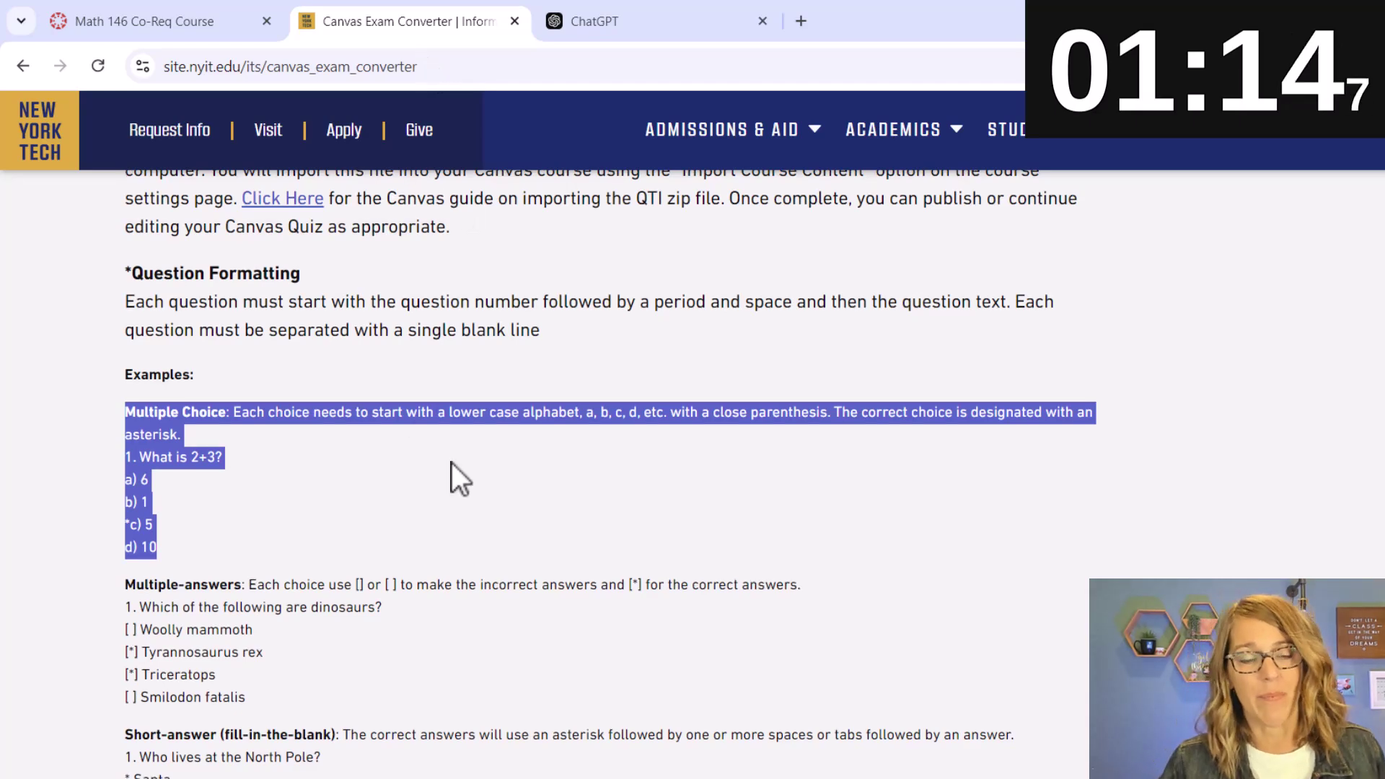
Enter 'Fallacy Quiz' as the assessment title with 1 point per question.
scroll(452, 462, down, 5)
scroll(452, 461, down, 5)
scroll(452, 461, down, 1)
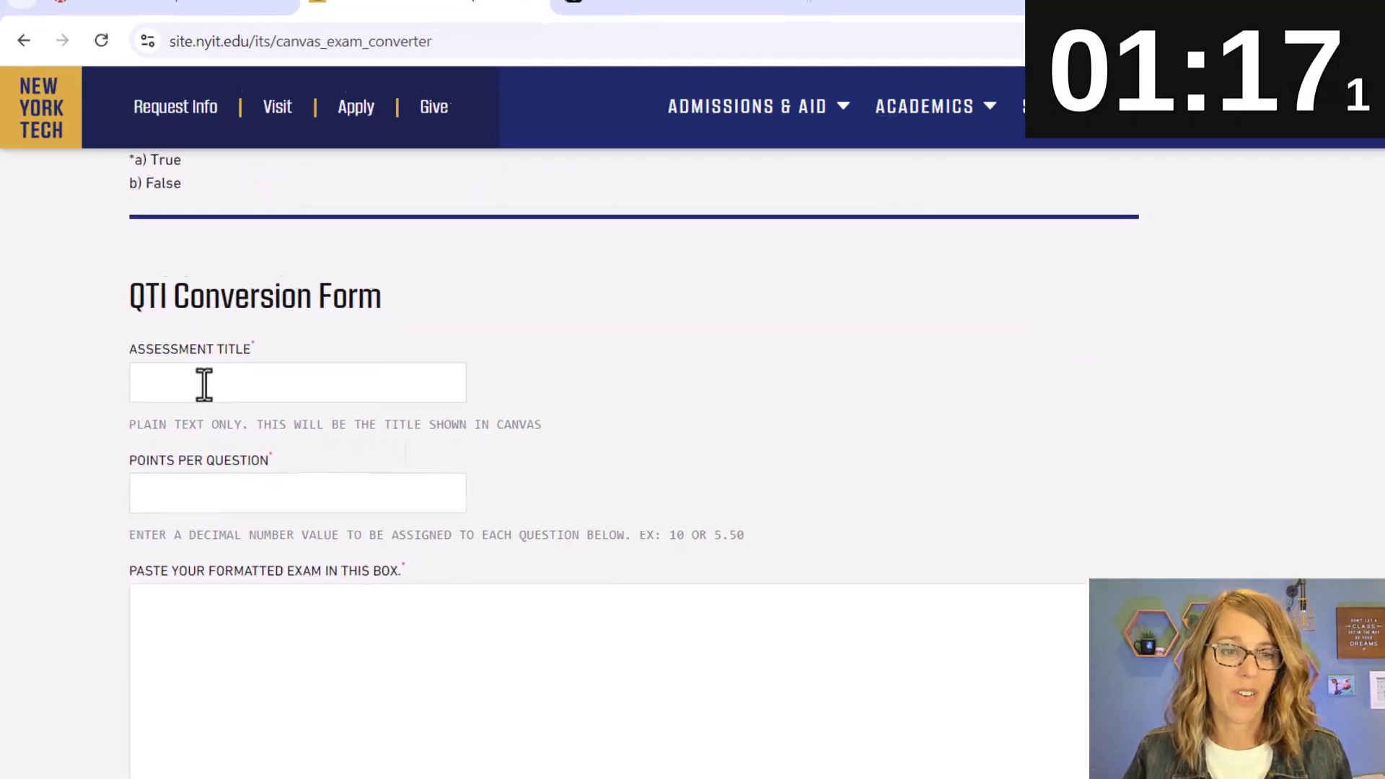
click(204, 385)
text(F)
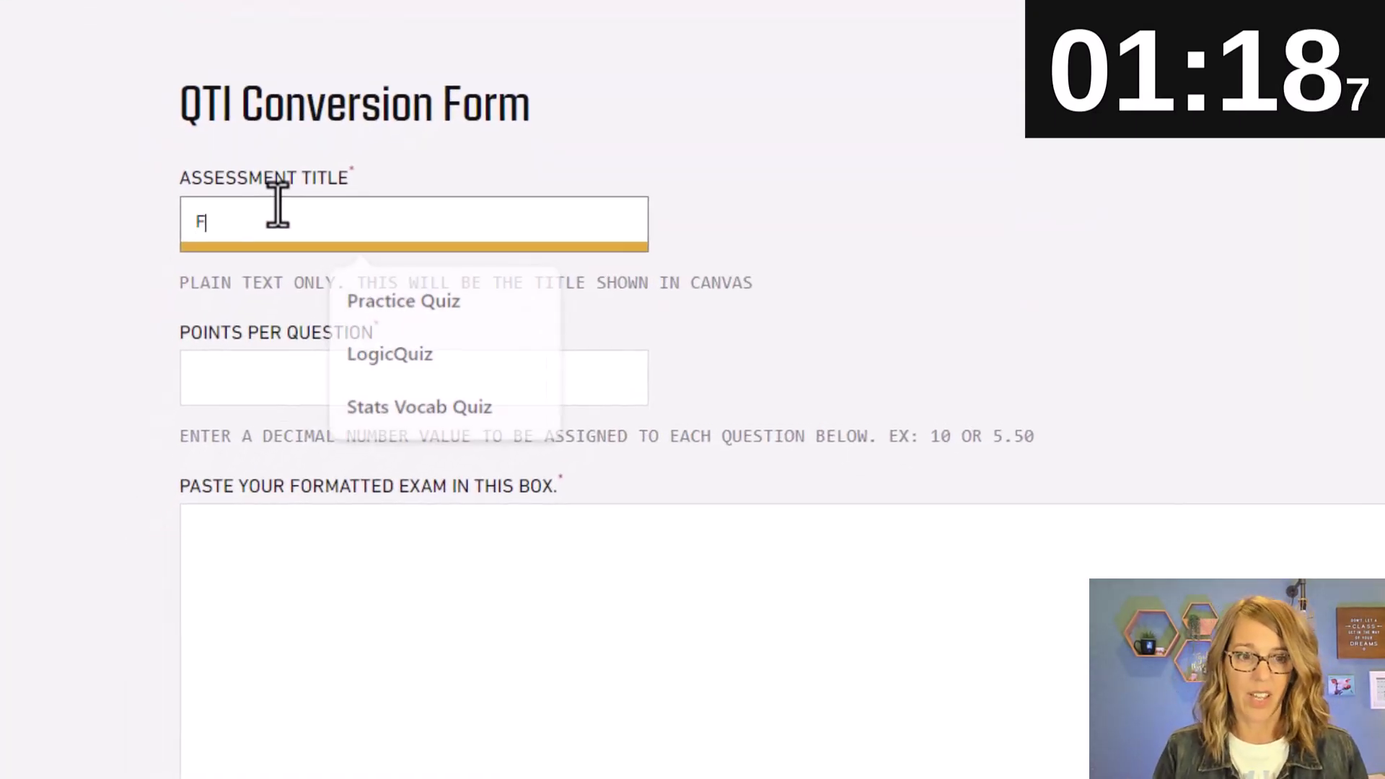
text(allacy Quiz)
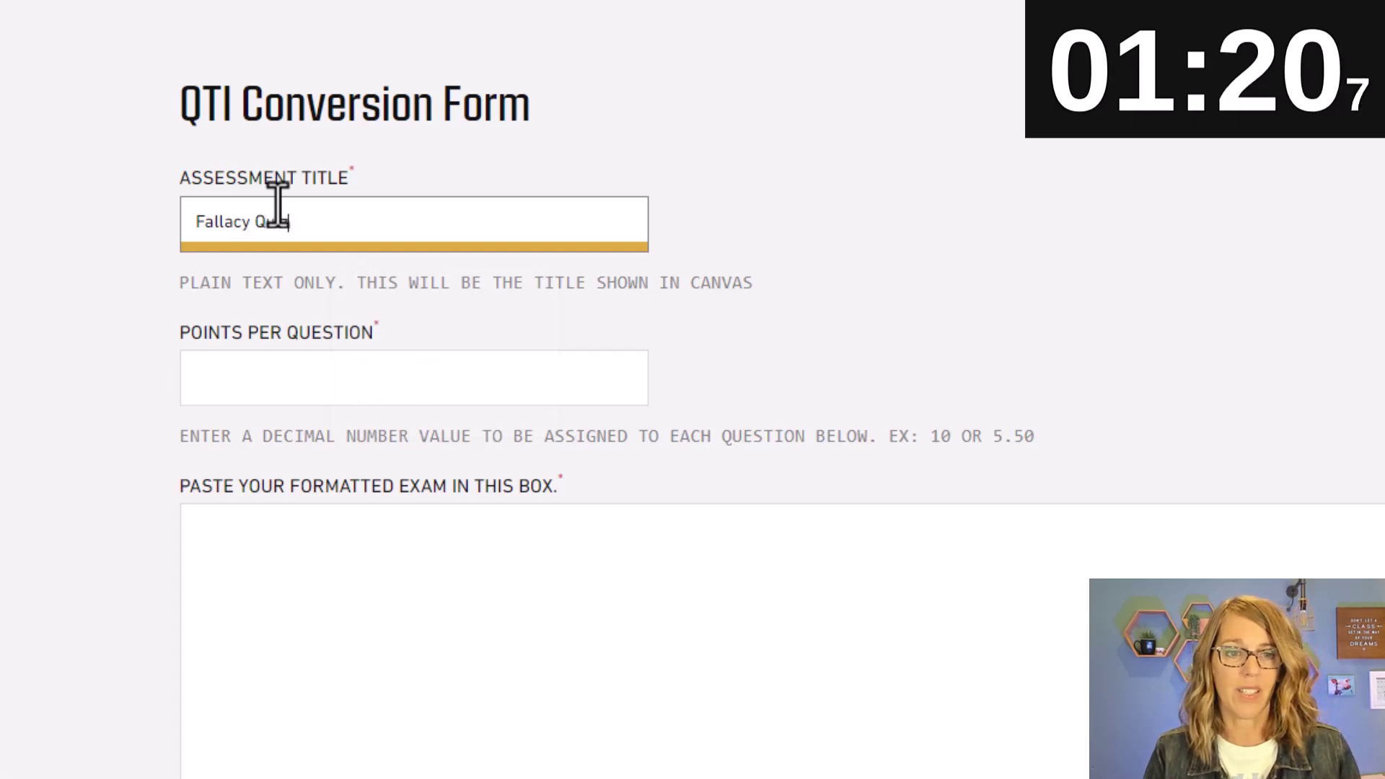
key(Tab)
text(1)
key(Tab)
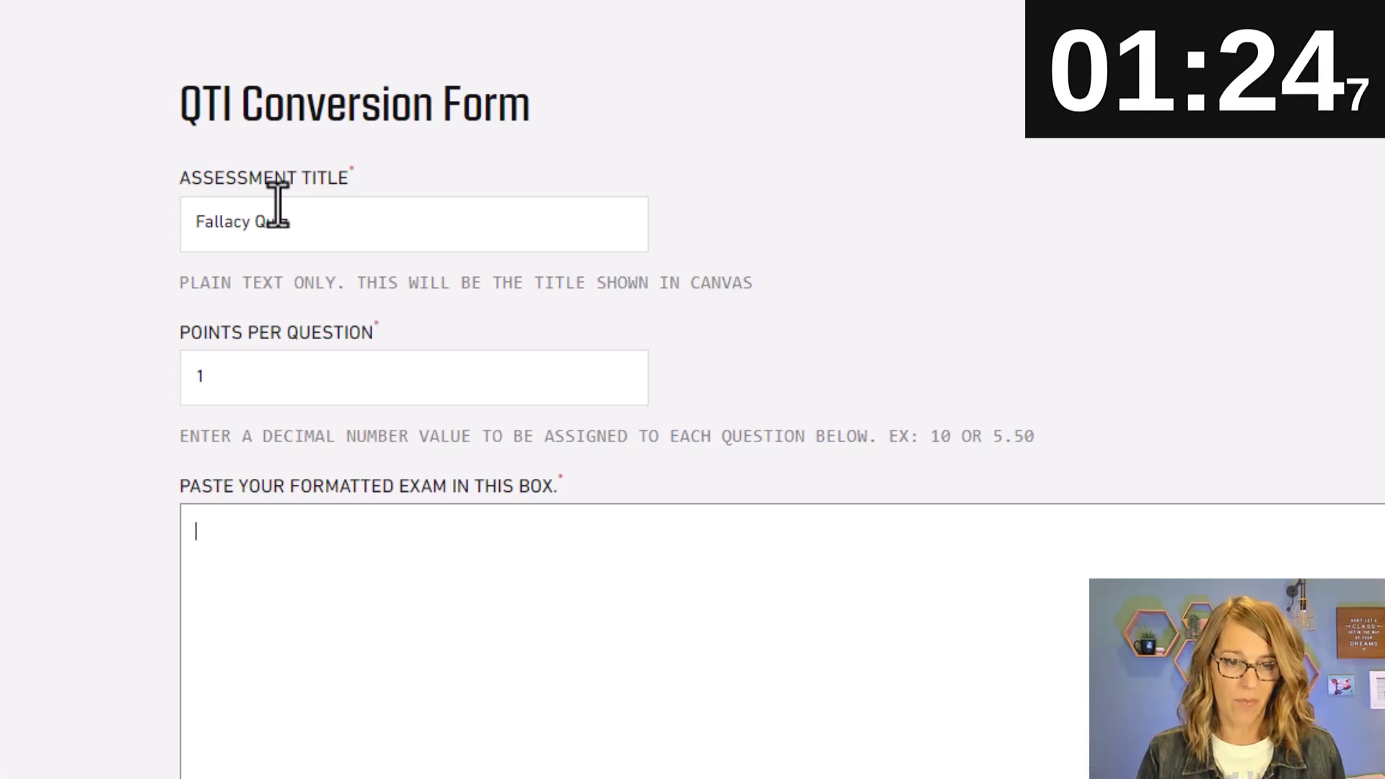
Paste the ChatGPT quiz into the exam box and delete its intro lines and blank first line.
key(ctrl+v)
scroll(278, 207, down, 5)
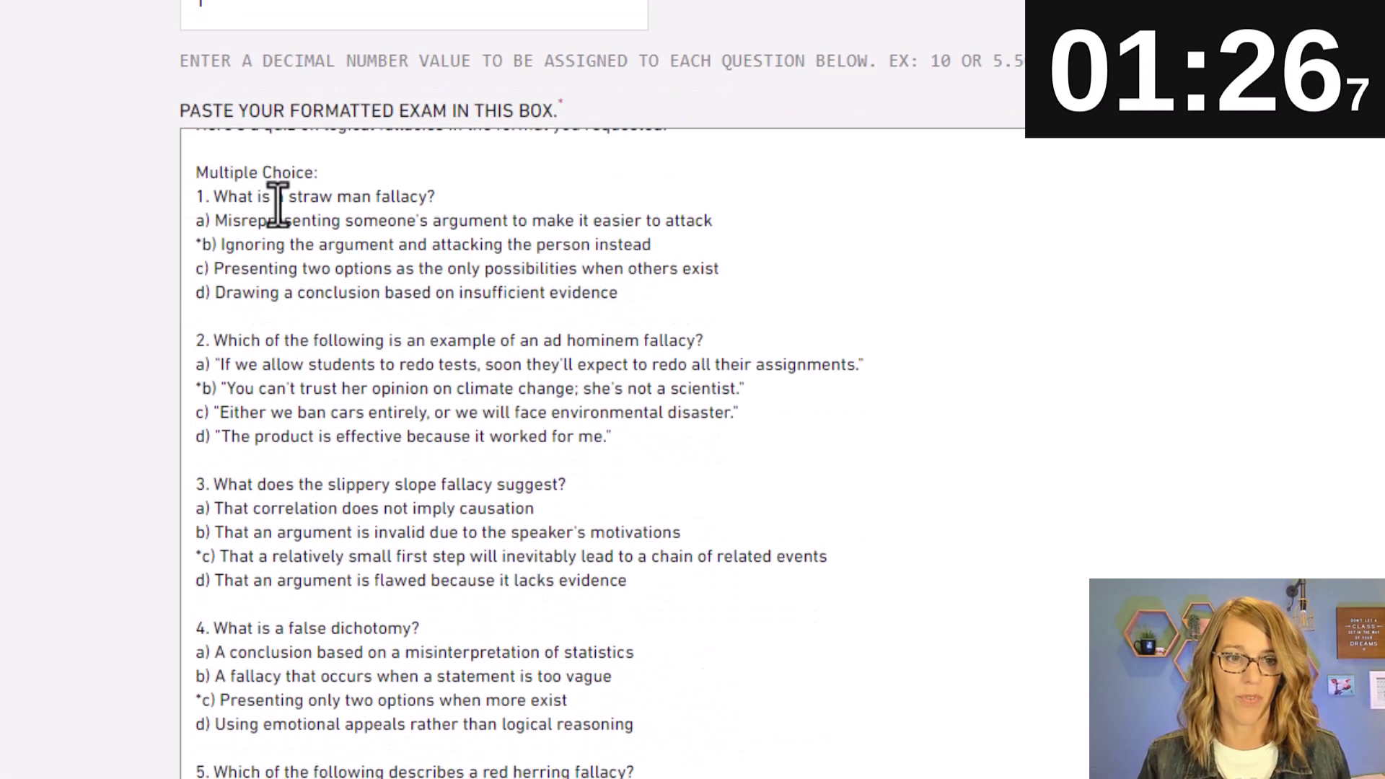
scroll(340, 176, up, 1)
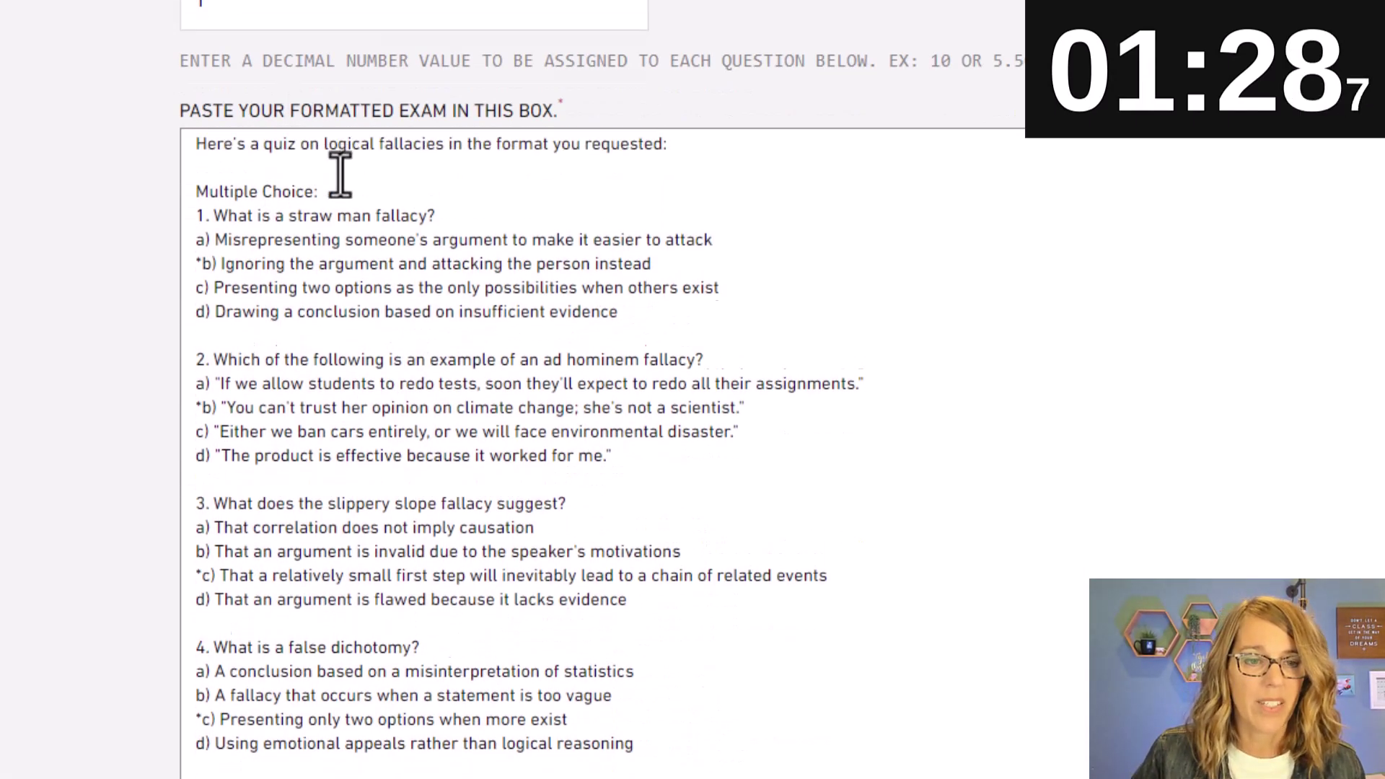
drag(334, 207, 165, 130)
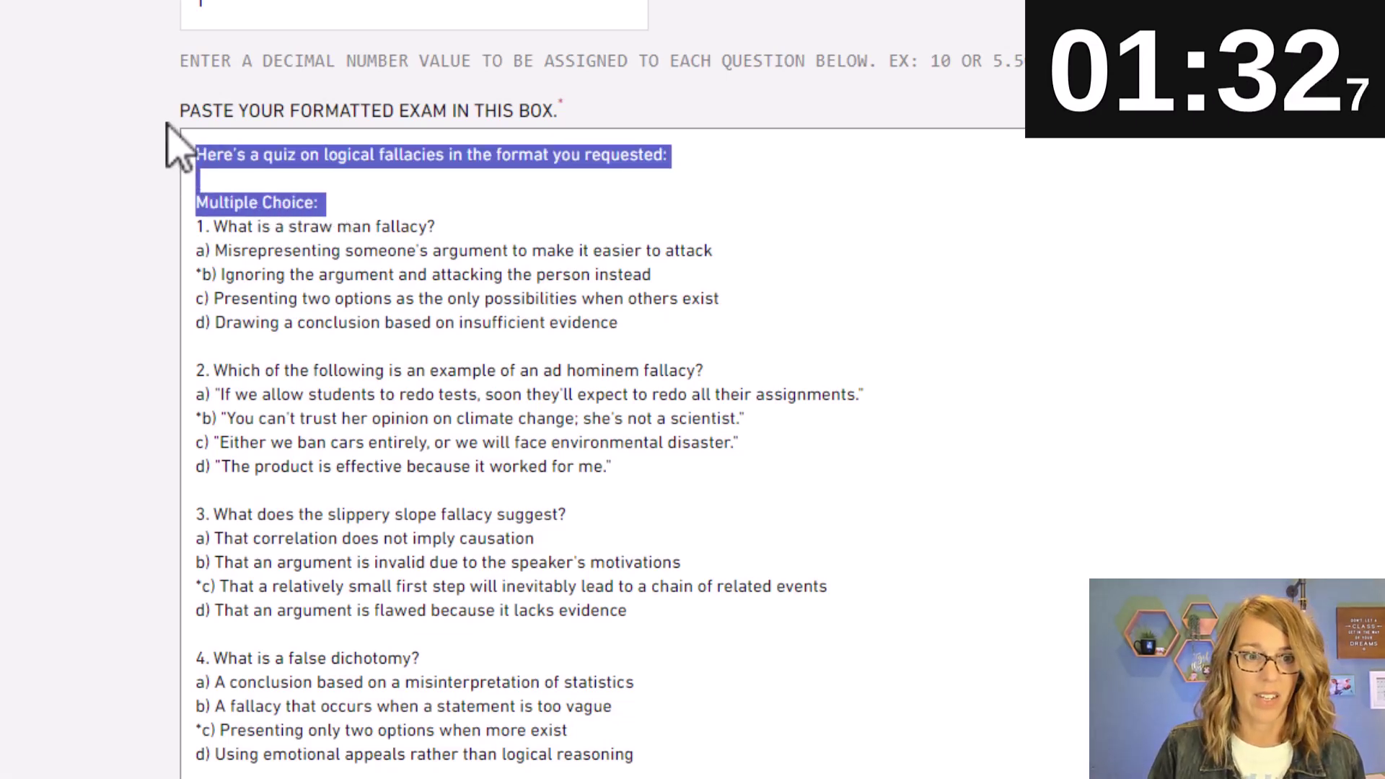
key(BackSpace)
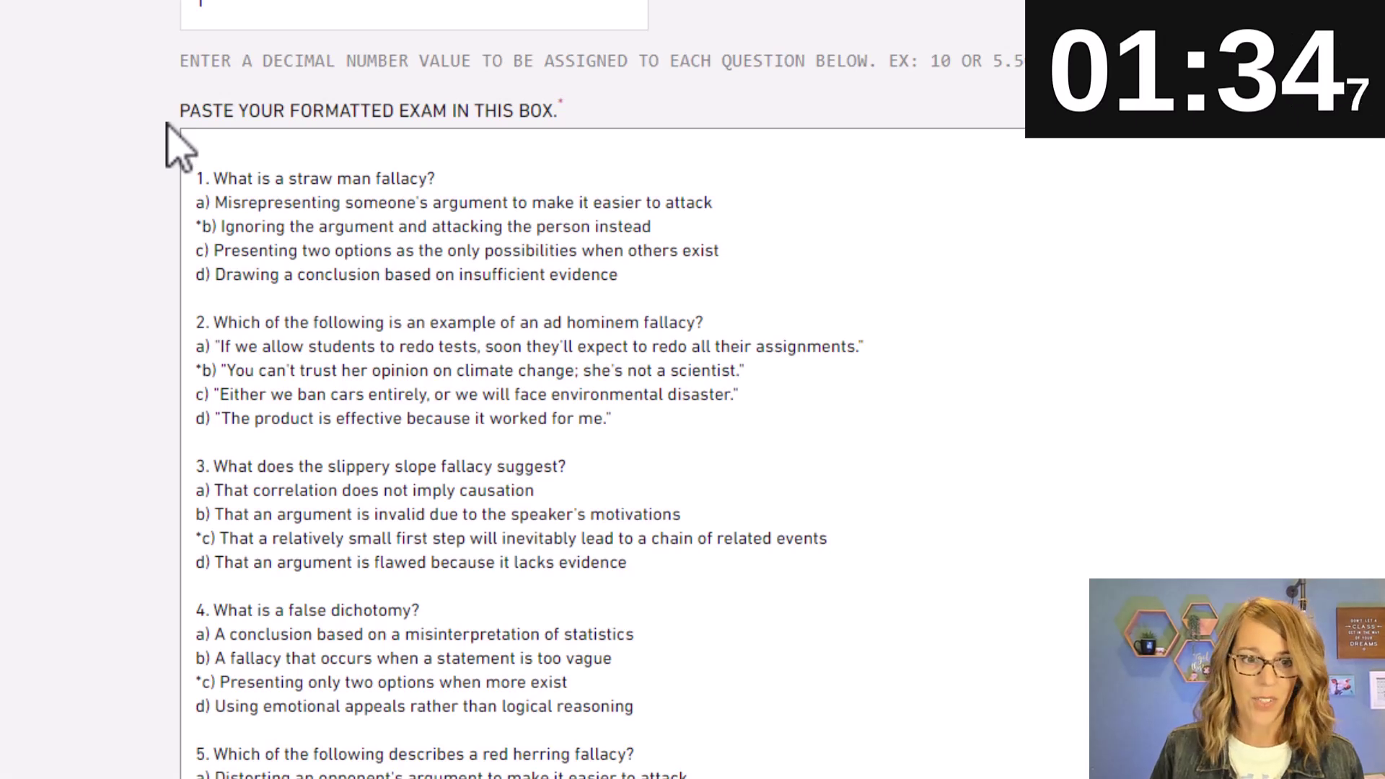
key(BackSpace)
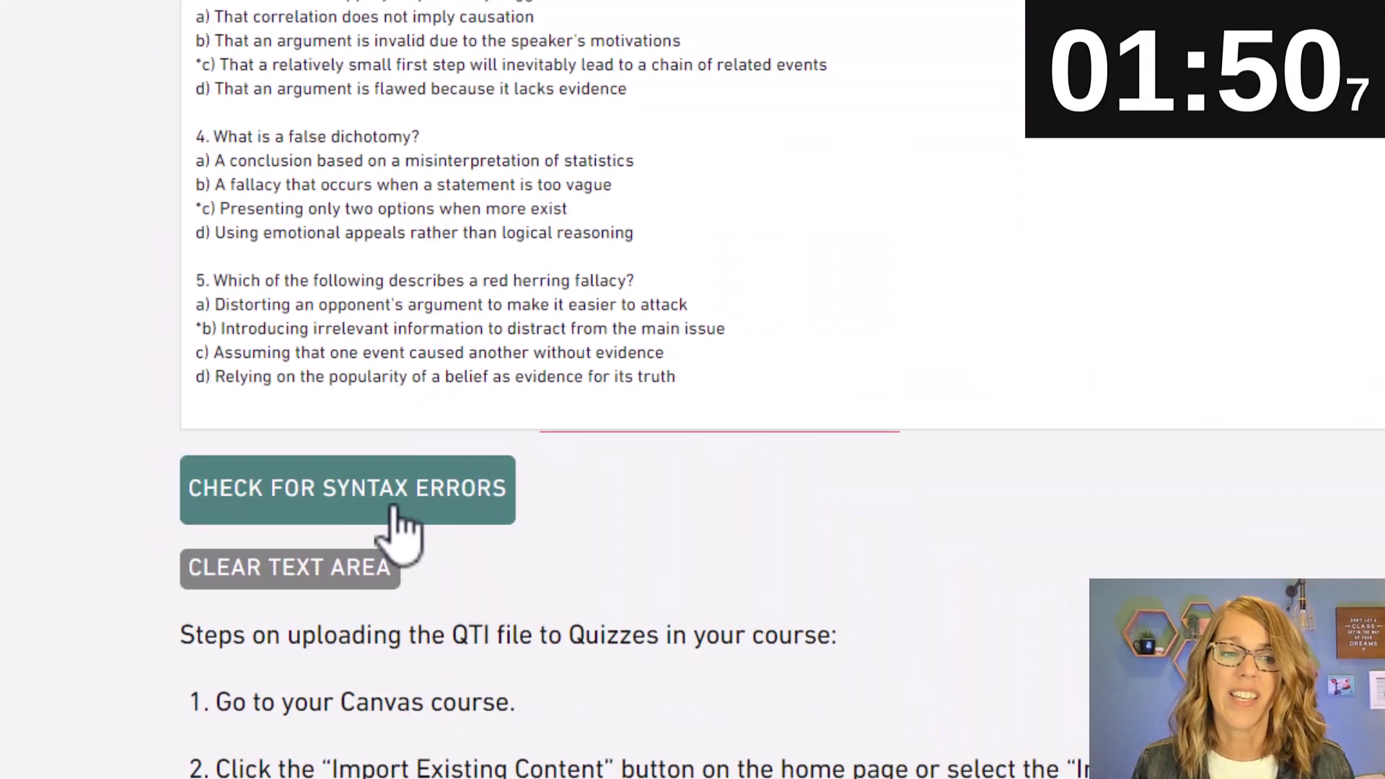
Check the quiz syntax (5 questions, 5.00 points, no errors), then copy the Multiple-answers format example.
click(398, 514)
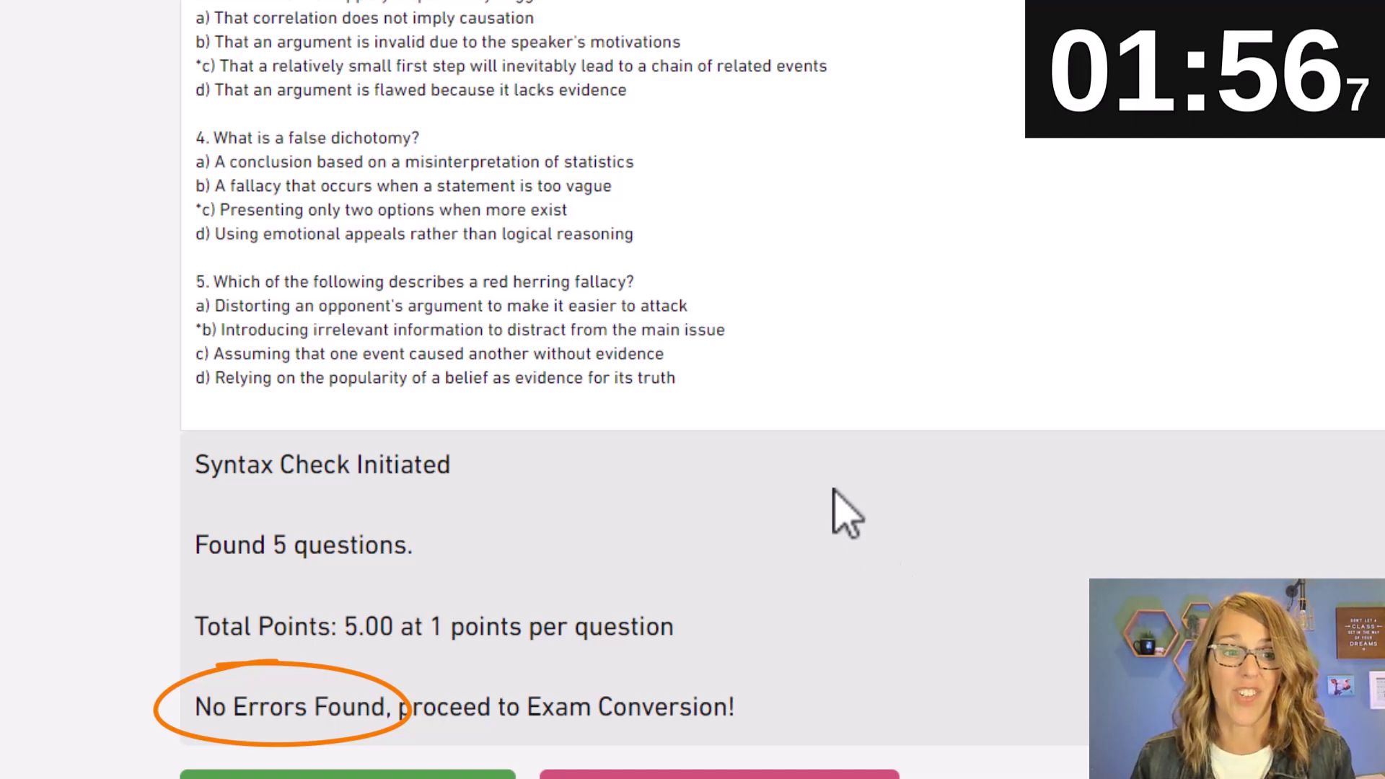
scroll(844, 513, up, 15)
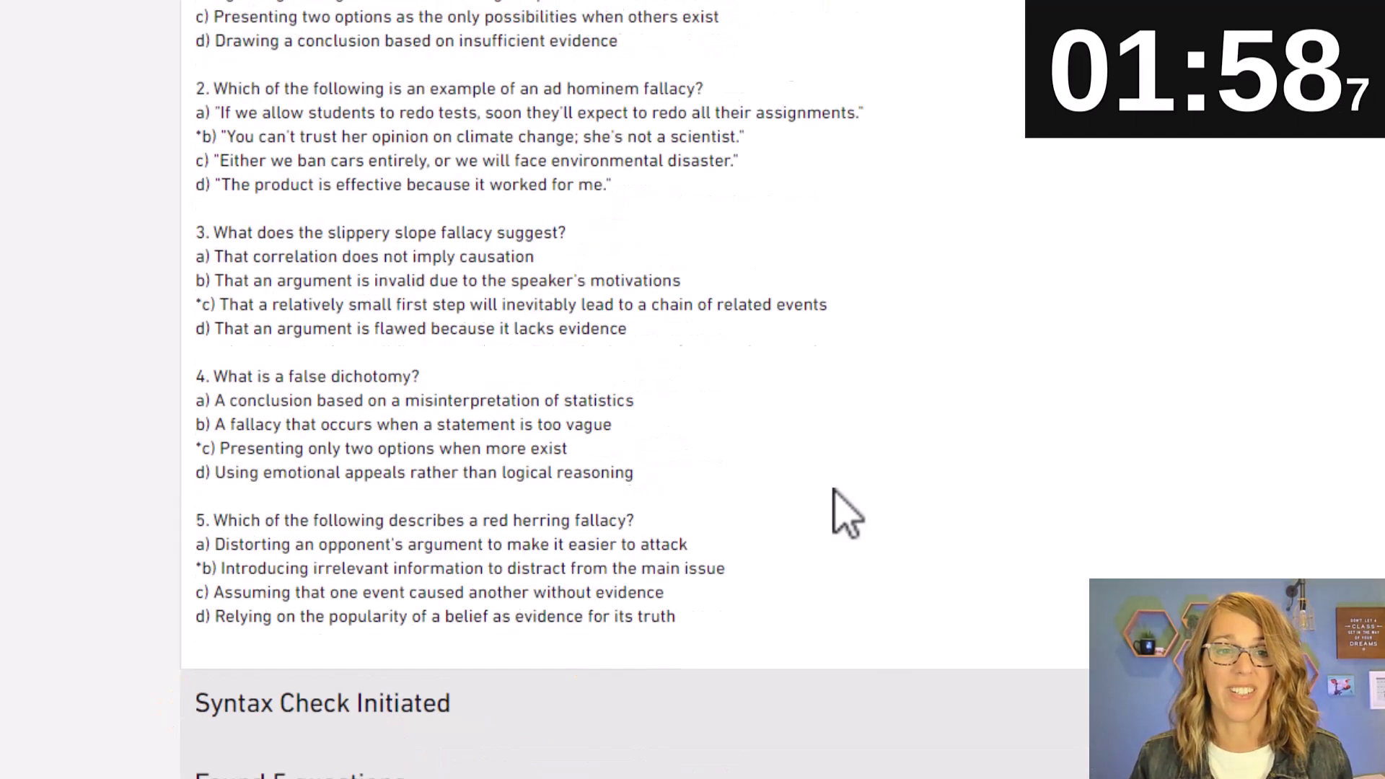
scroll(835, 490, up, 5)
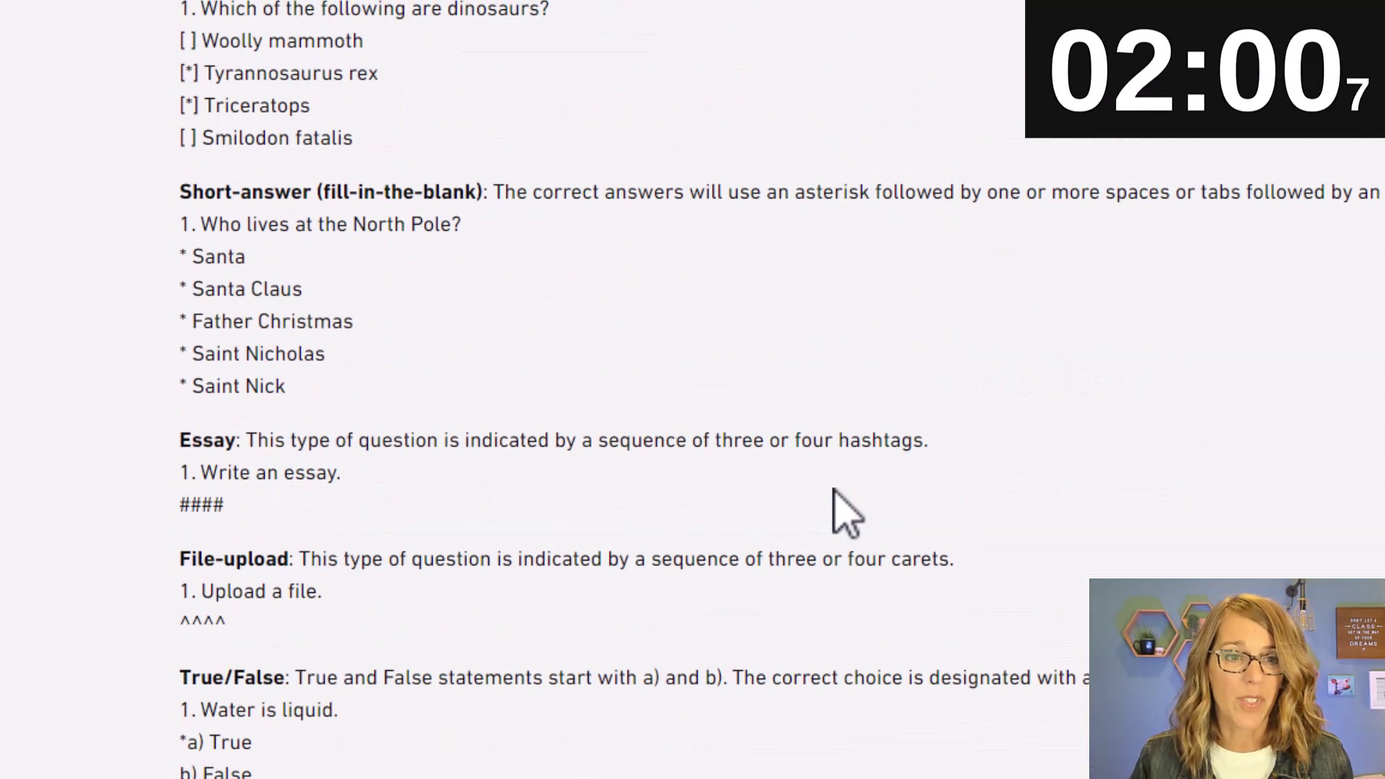
drag(173, 129, 408, 292)
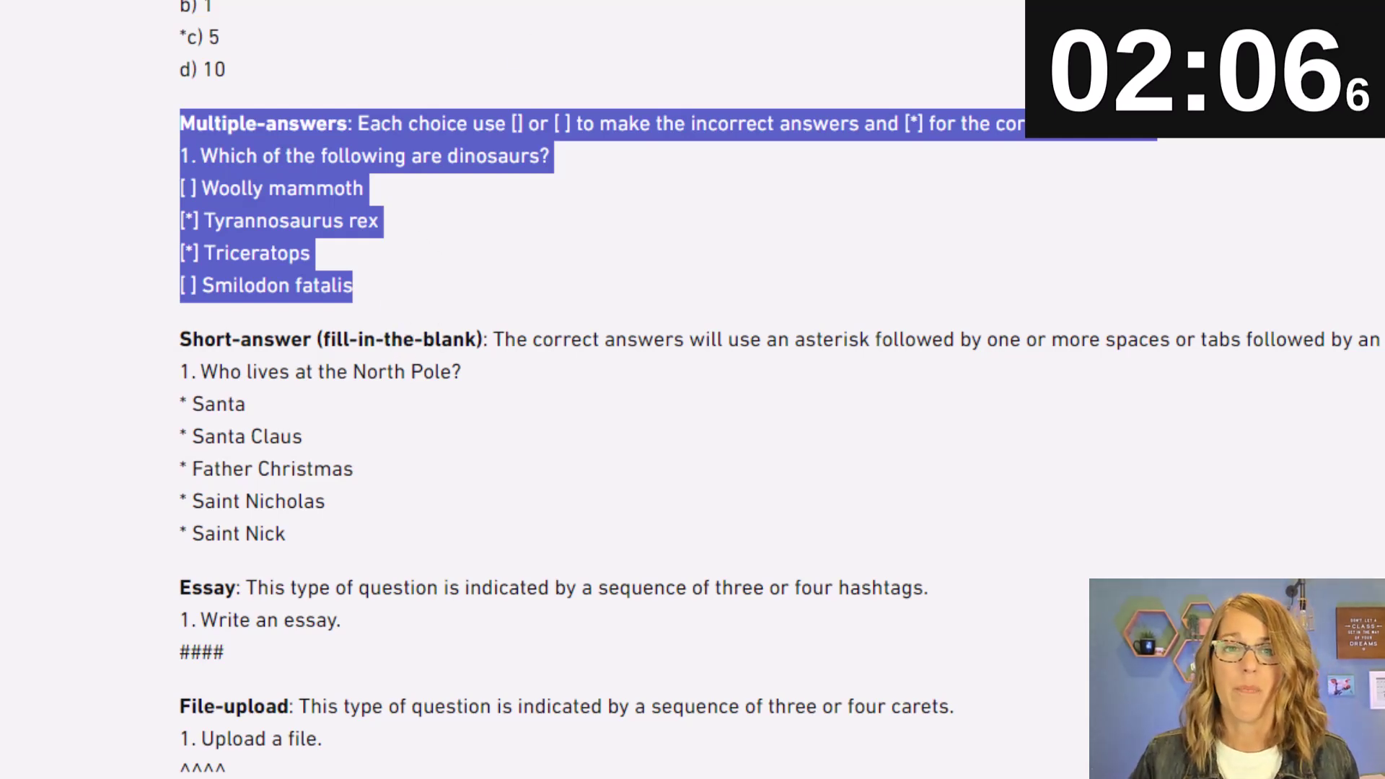
key(alt+Tab)
Ask ChatGPT for multiple-answer fallacy questions 6–10, with the Multiple-answers format example pasted in.
click(396, 725)
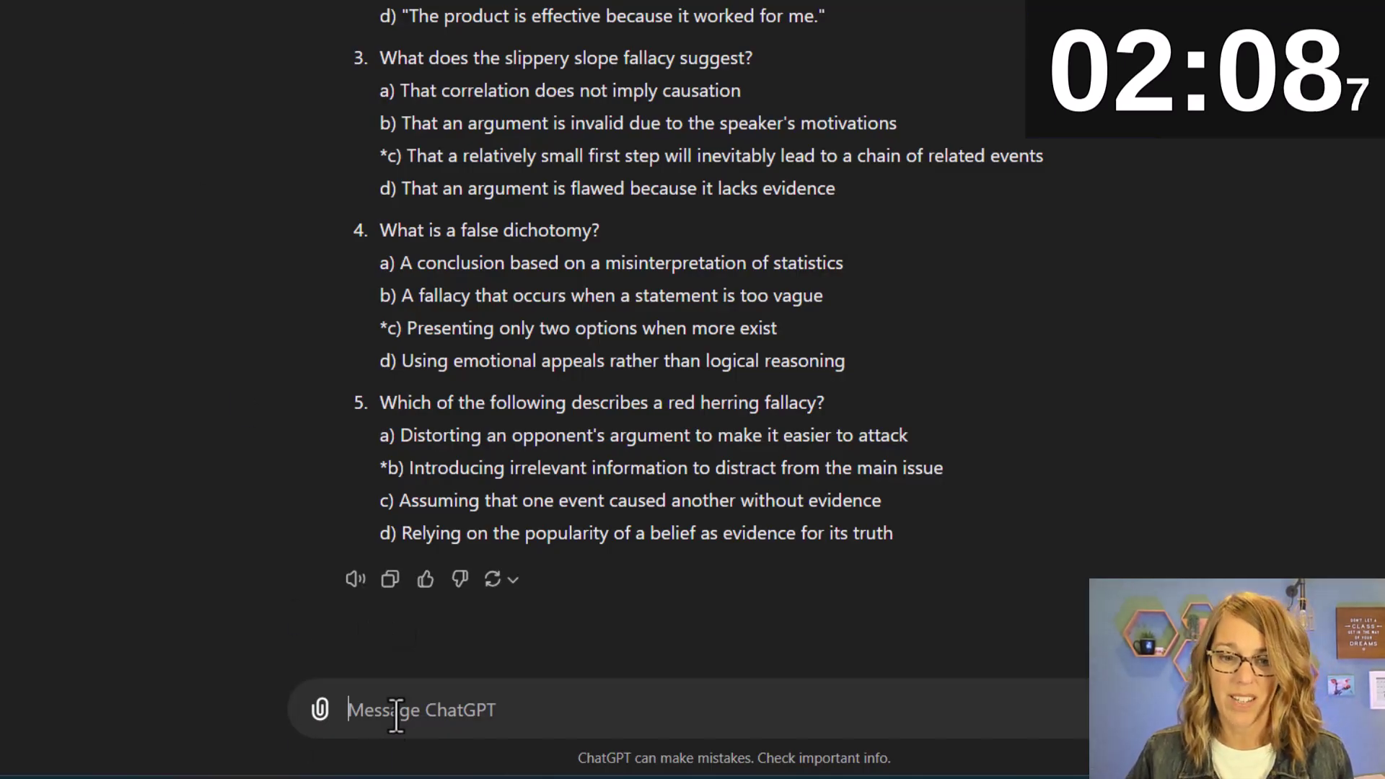
text(add 5)
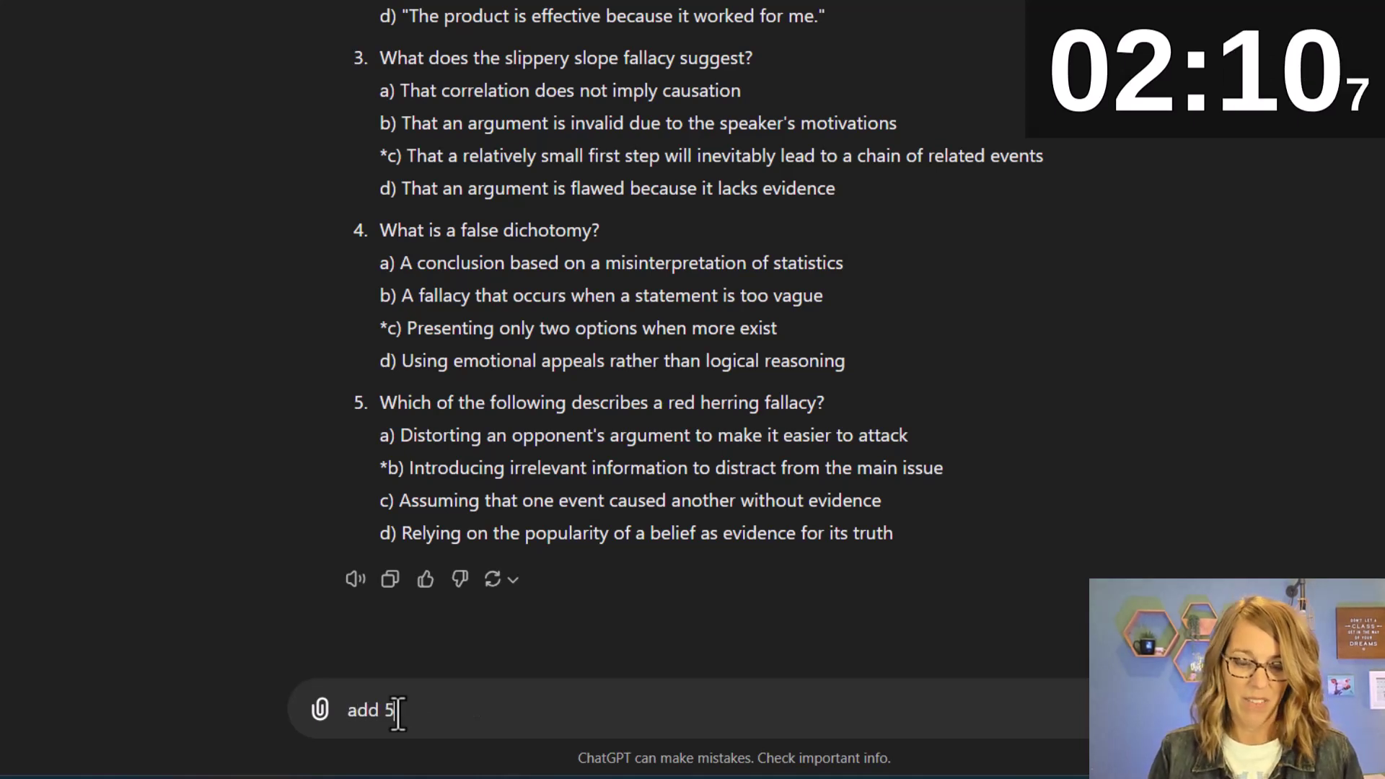
text( more questi)
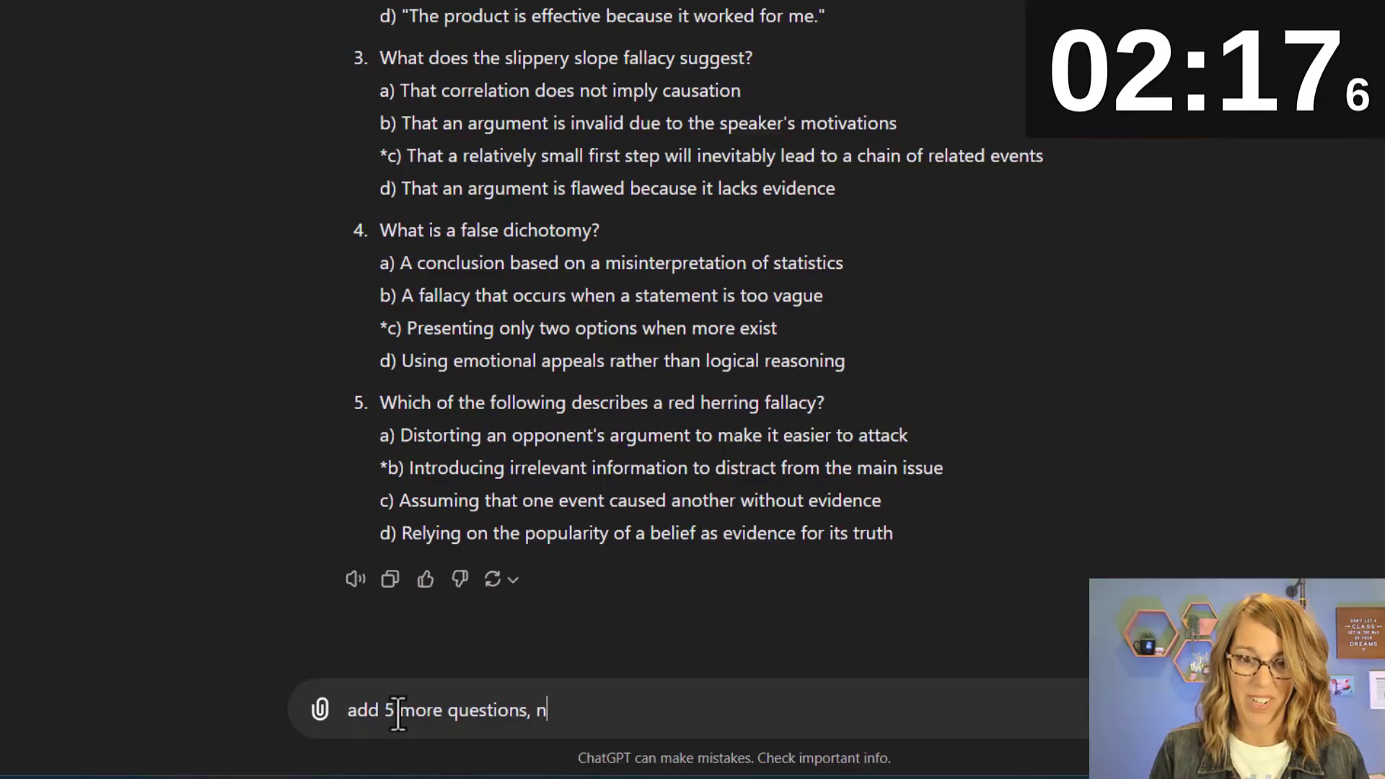
text(umbered)
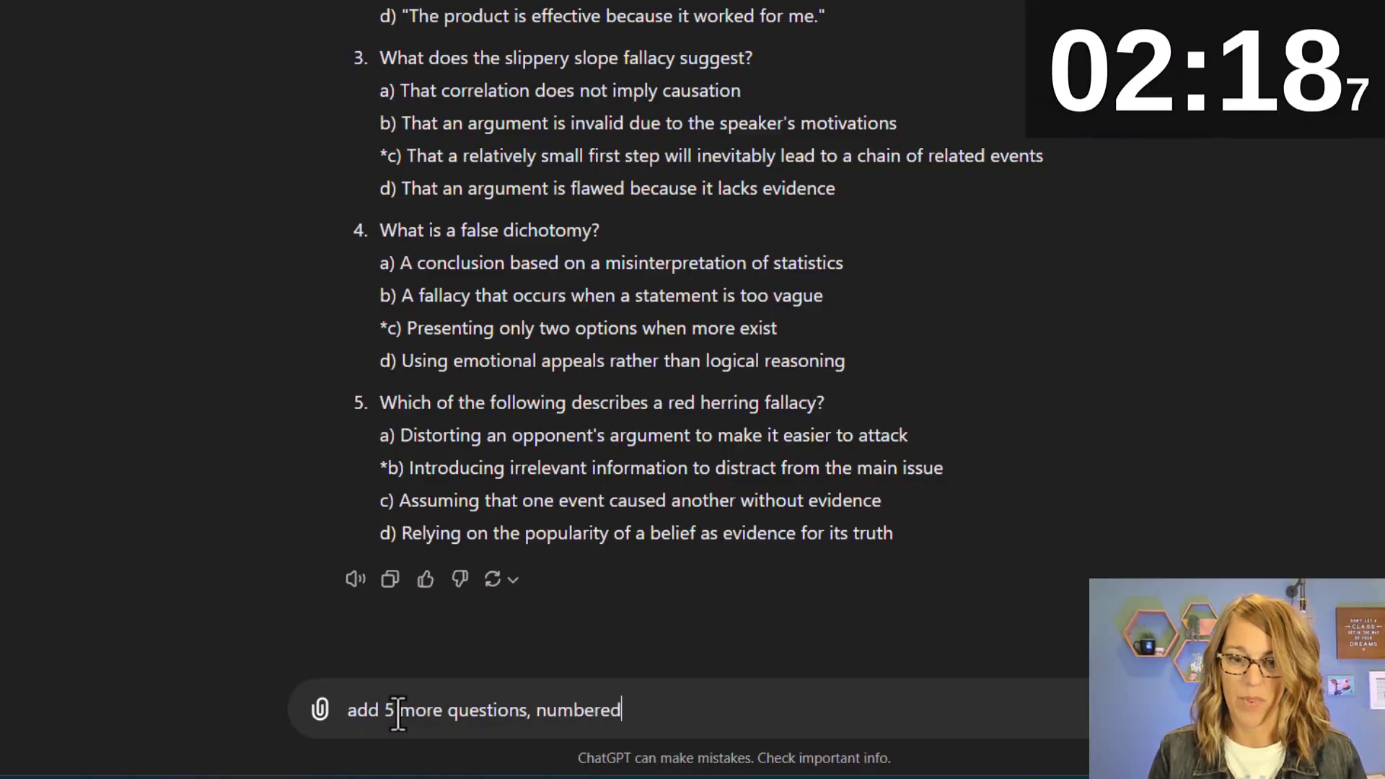
text( 6 - 10)
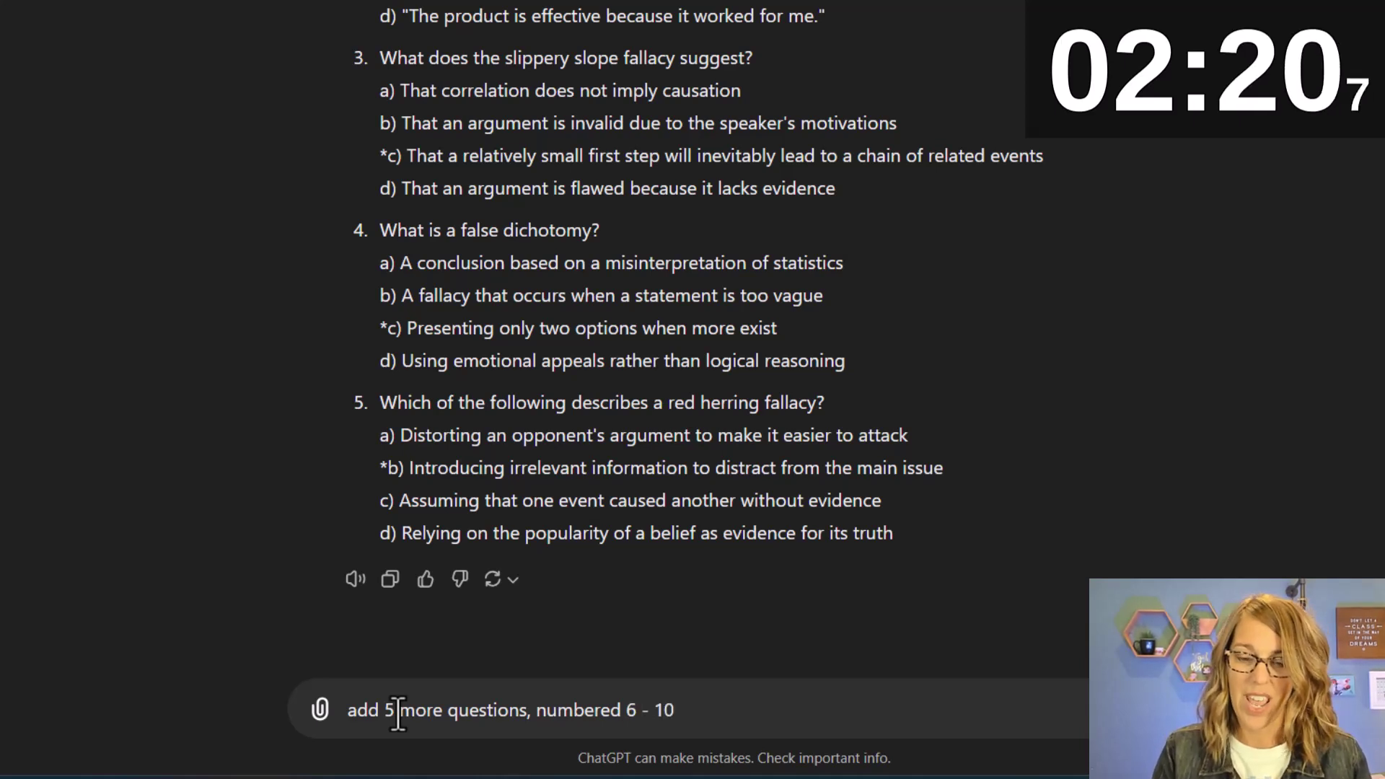
text(, but)
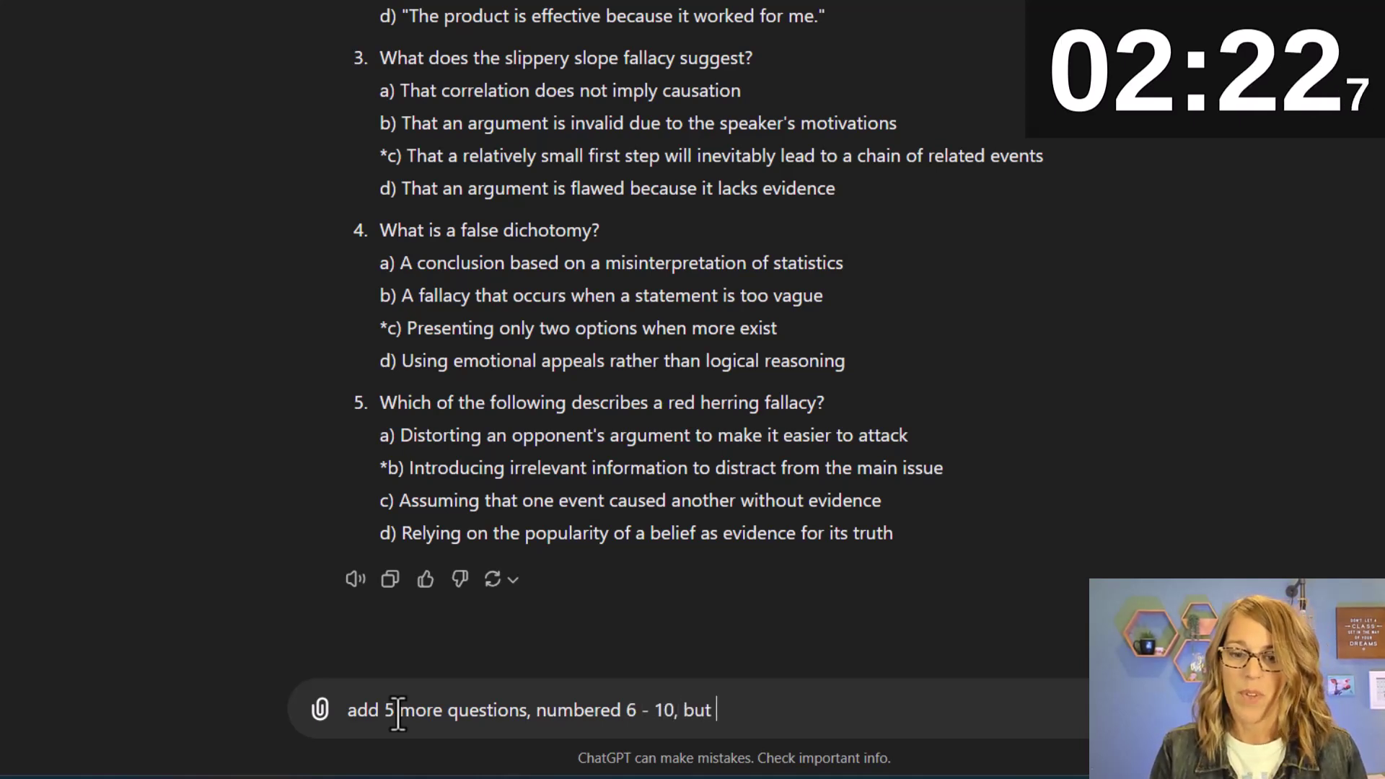
text( these are multiple )
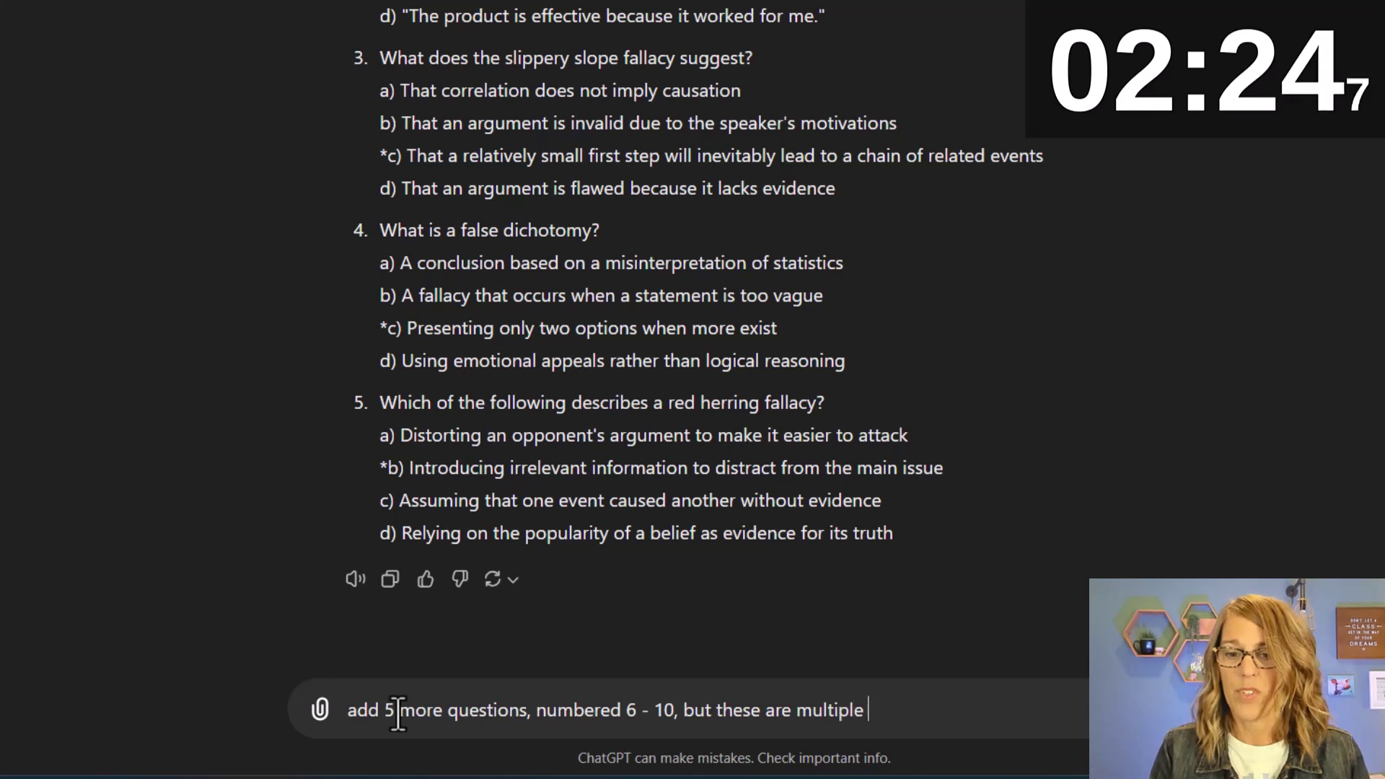
text(answer whwere th)
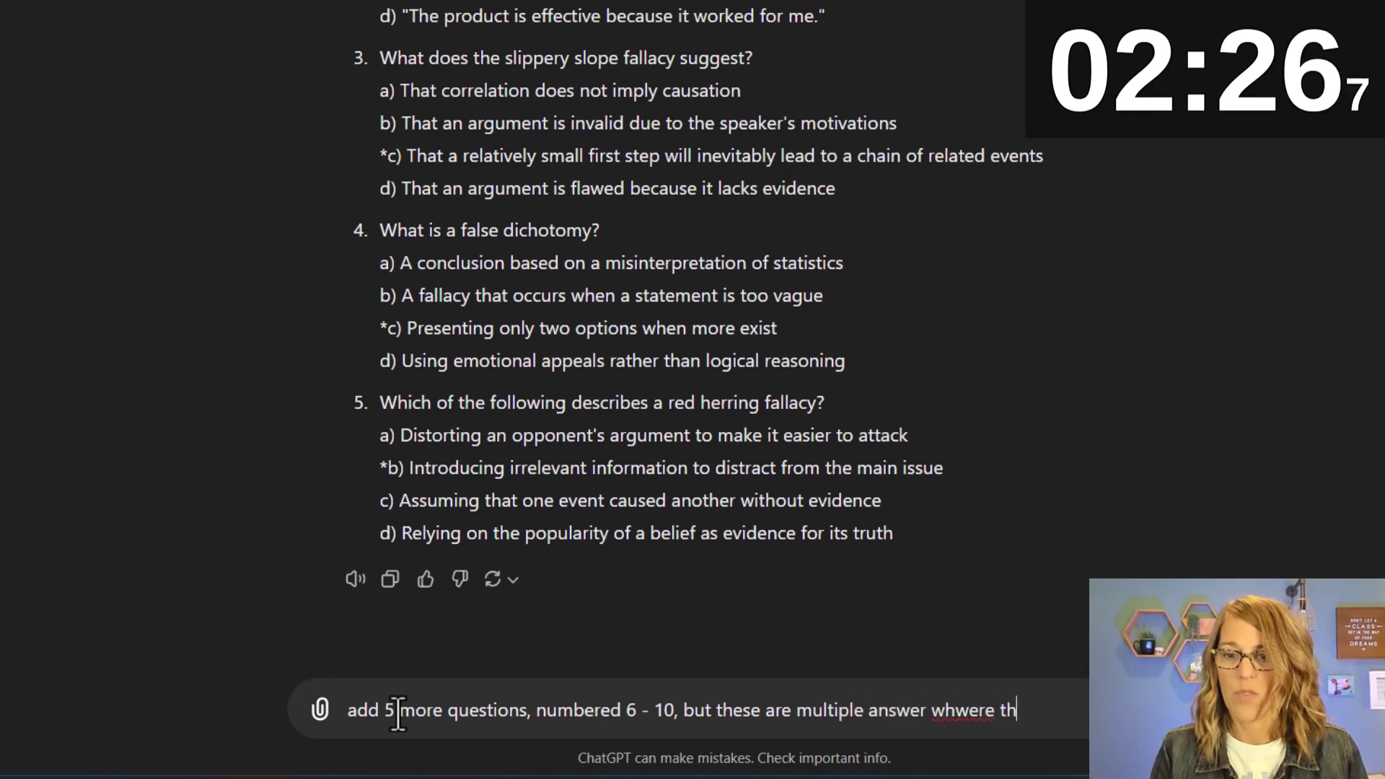
key(BackSpace)
key(BackSpace)
key(BackSpace)
key(BackSpace)
key(BackSpace)
key(BackSpace)
key(BackSpace)
text(ee)
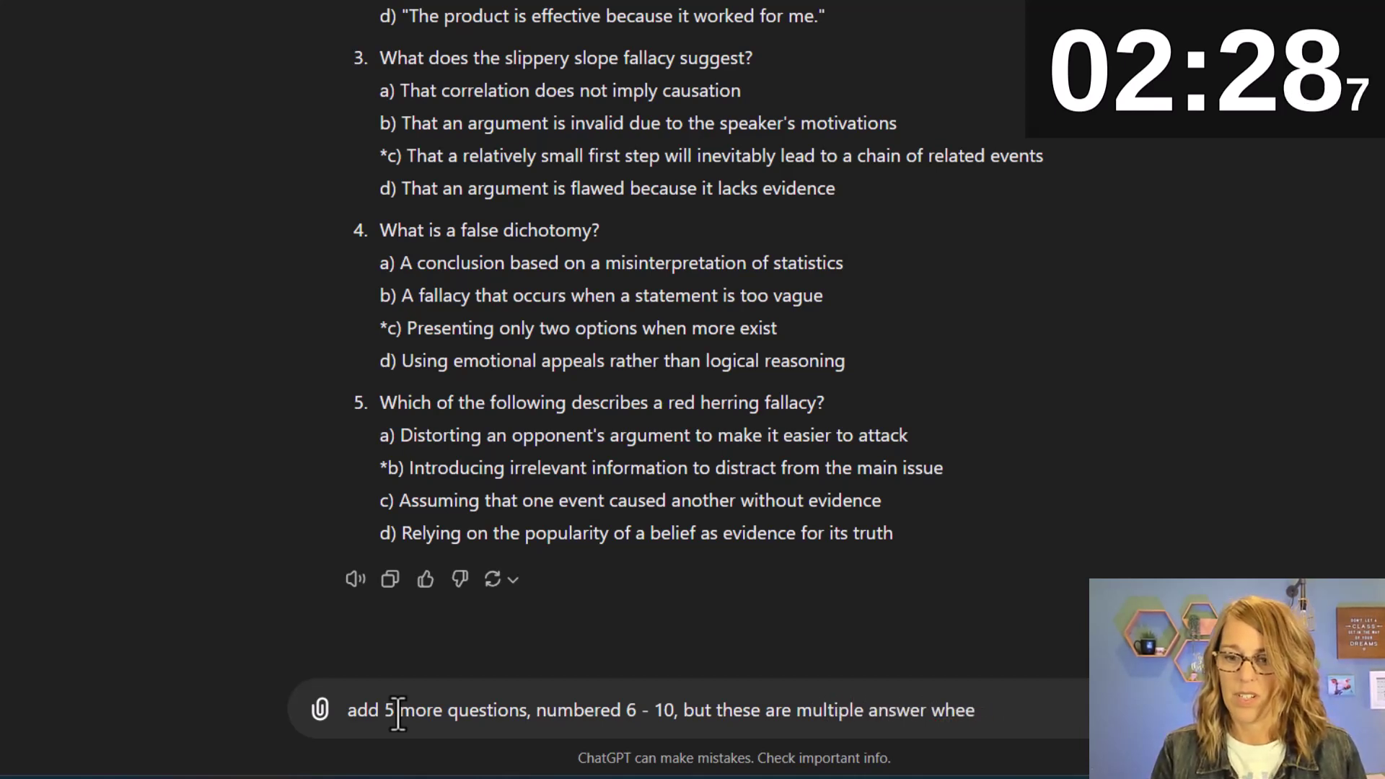
key(BackSpace)
text(re the student )
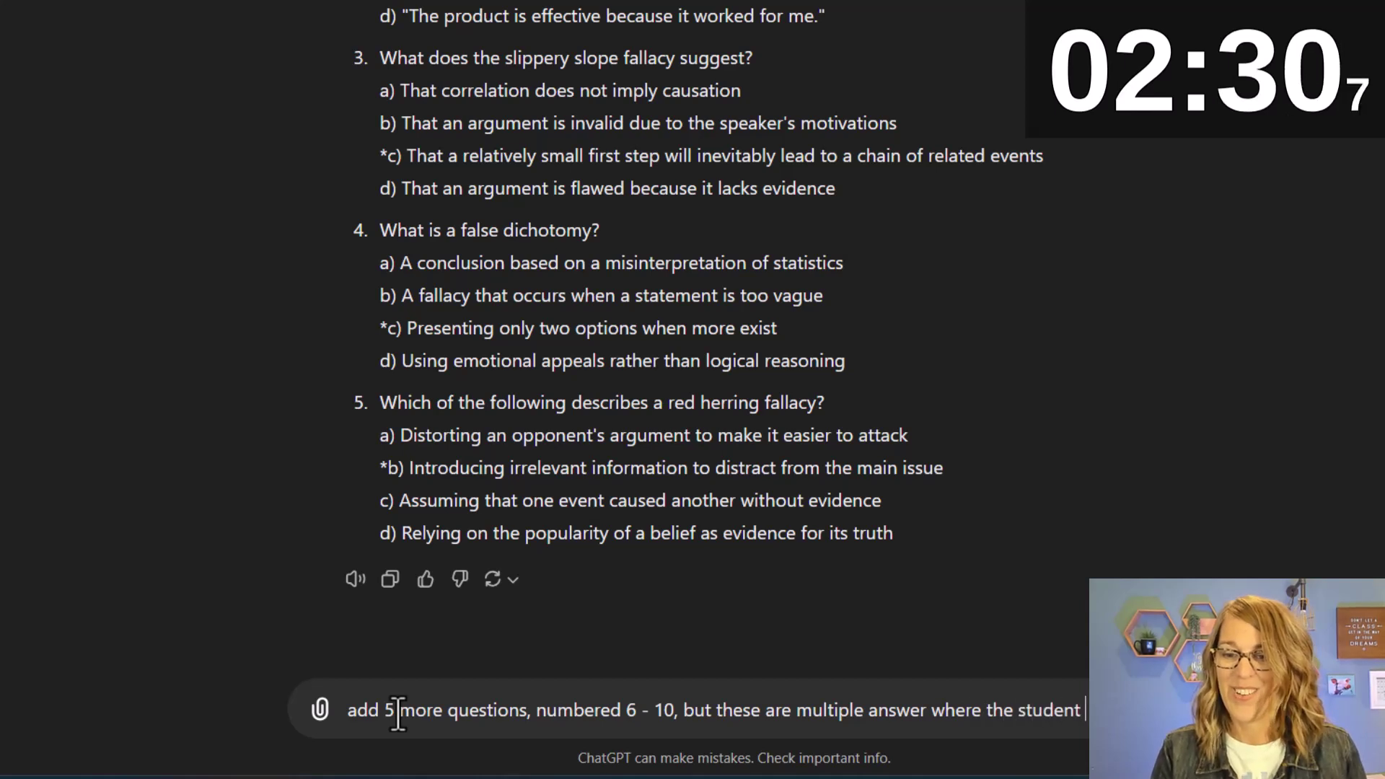
text(selects all)
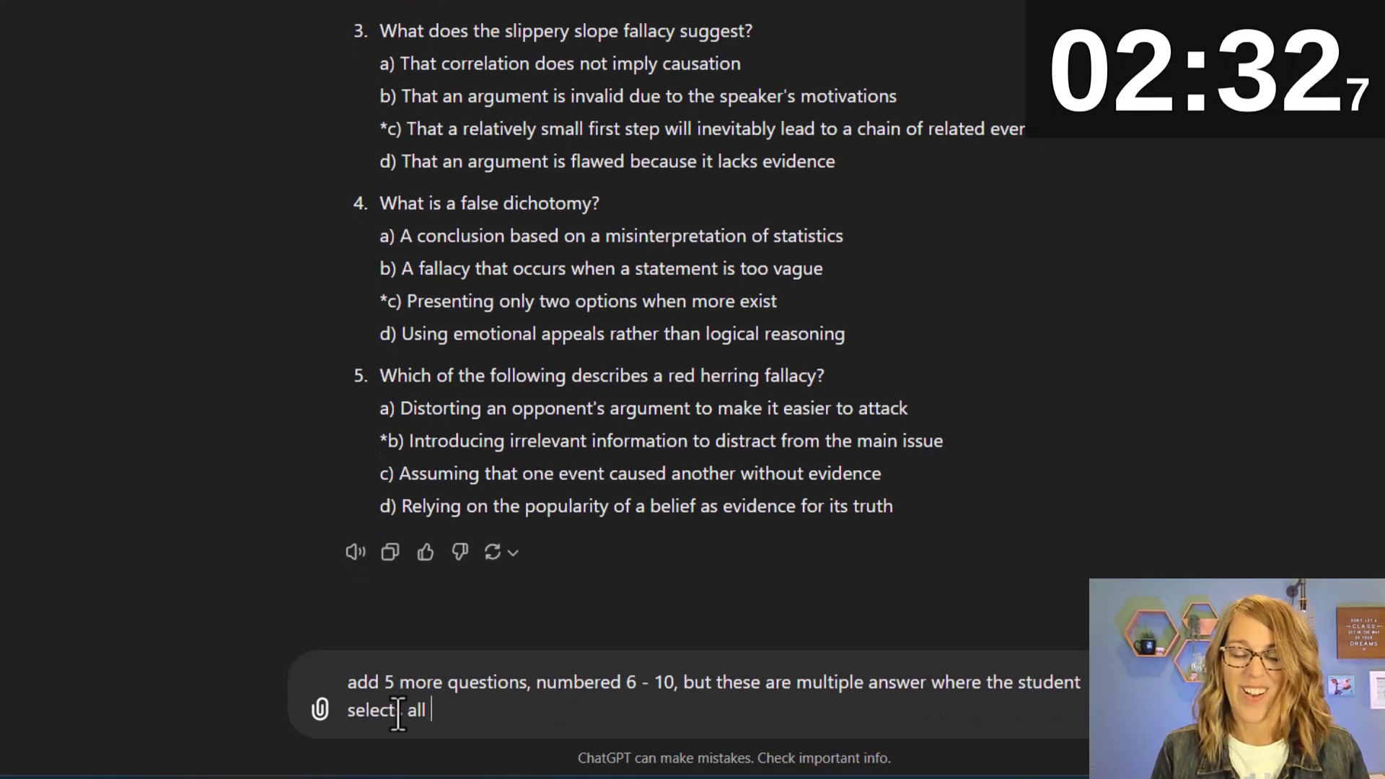
text( examples that m)
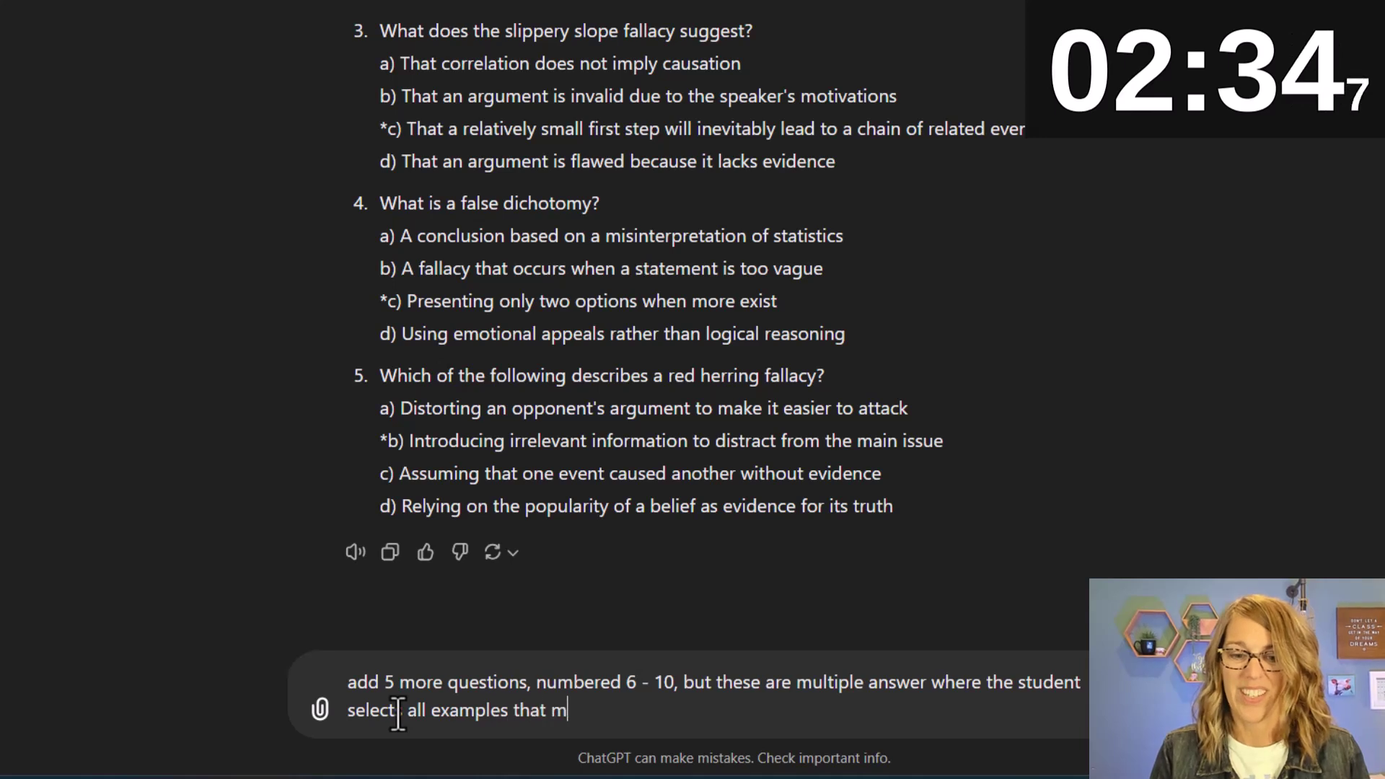
text(atch the given fall)
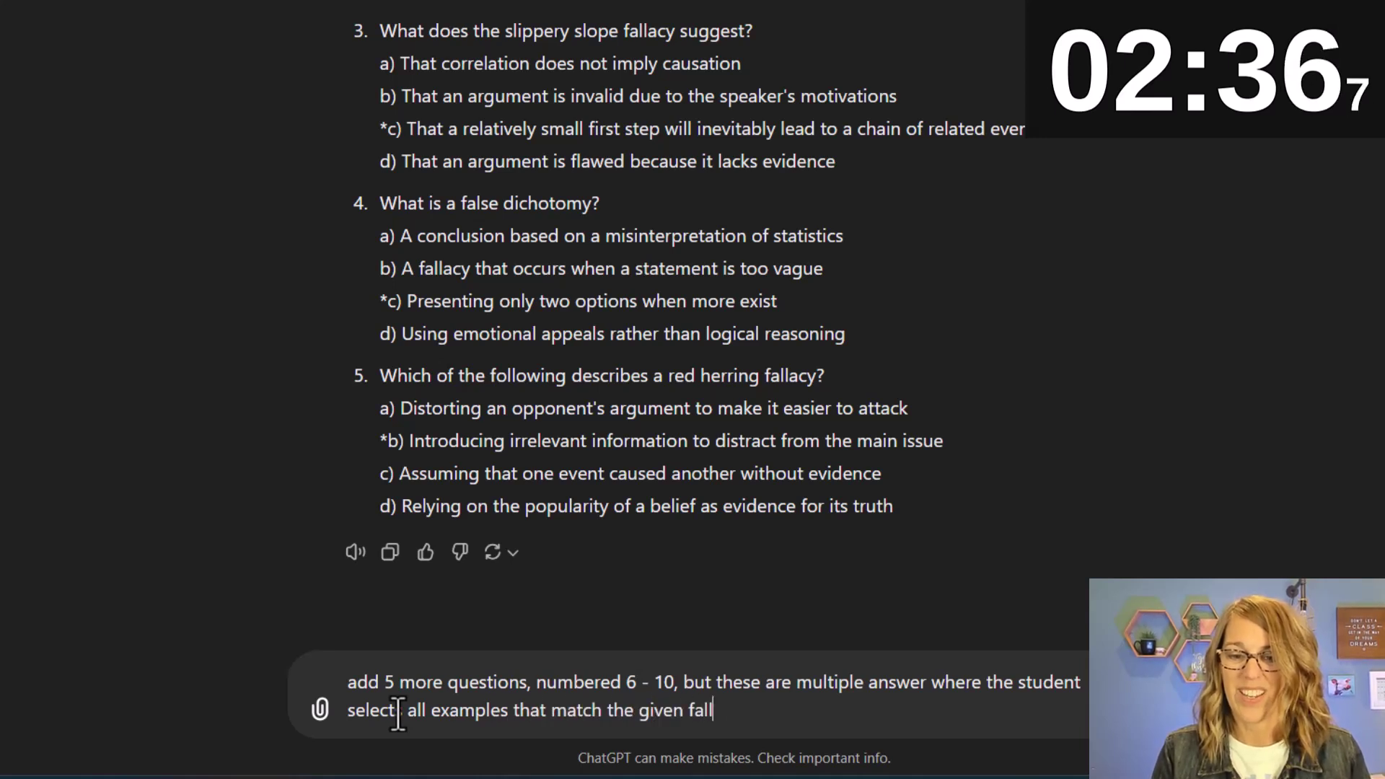
text(acy type.  Us)
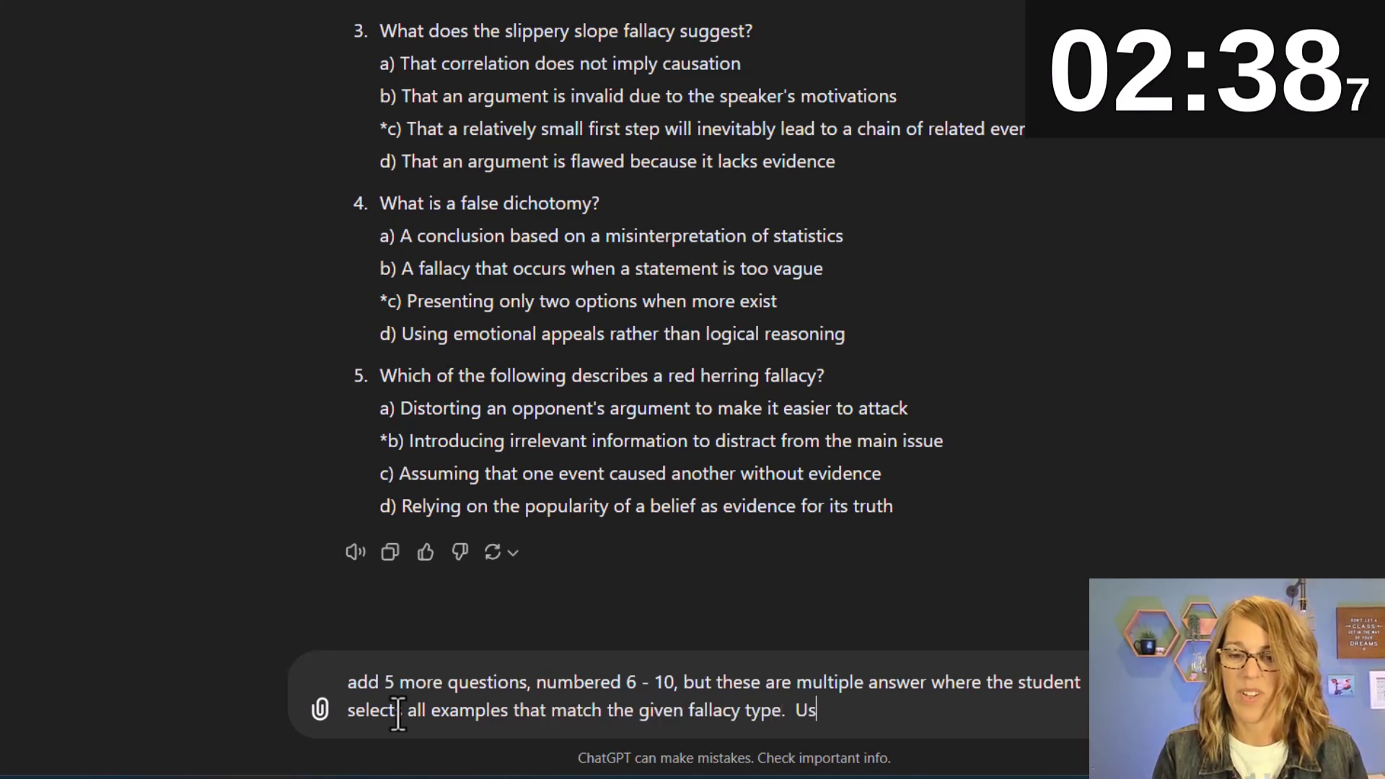
text(e the format be)
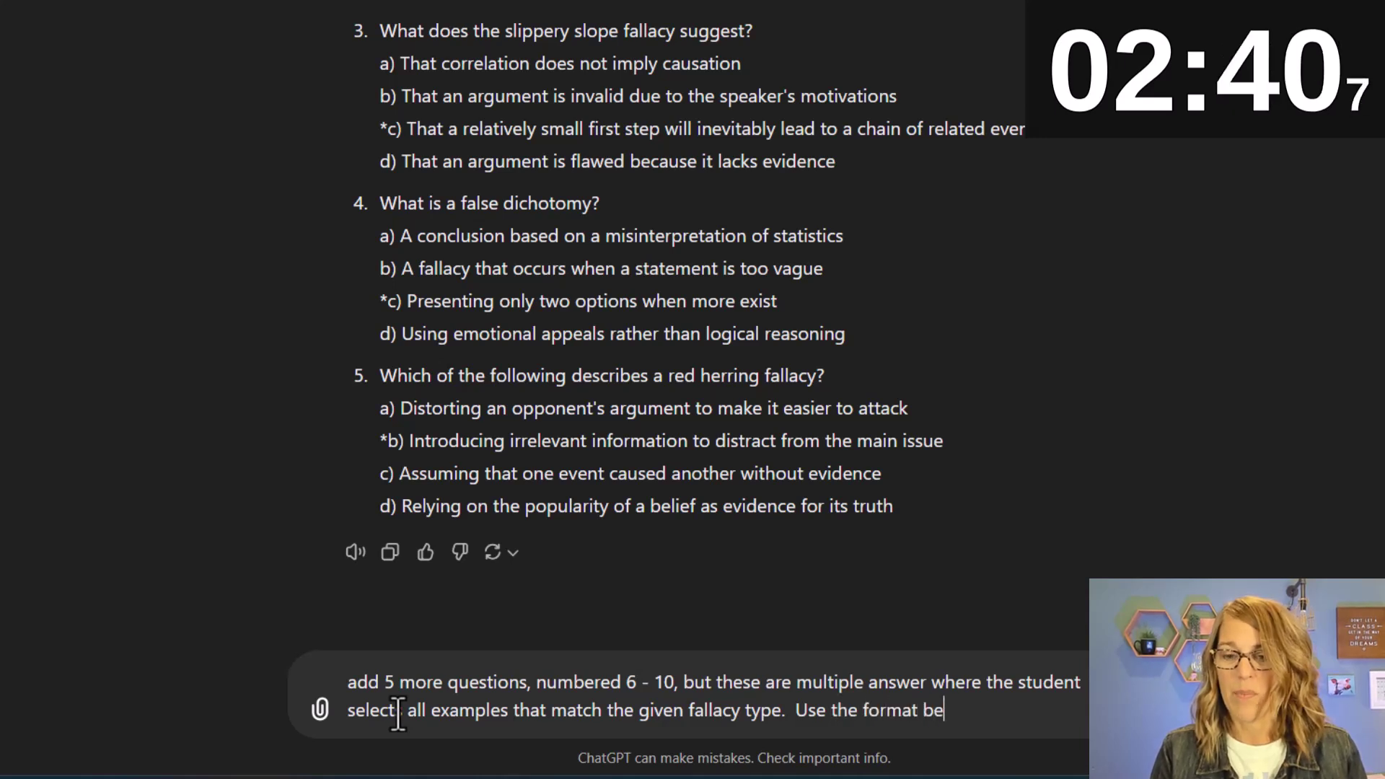
text(low)
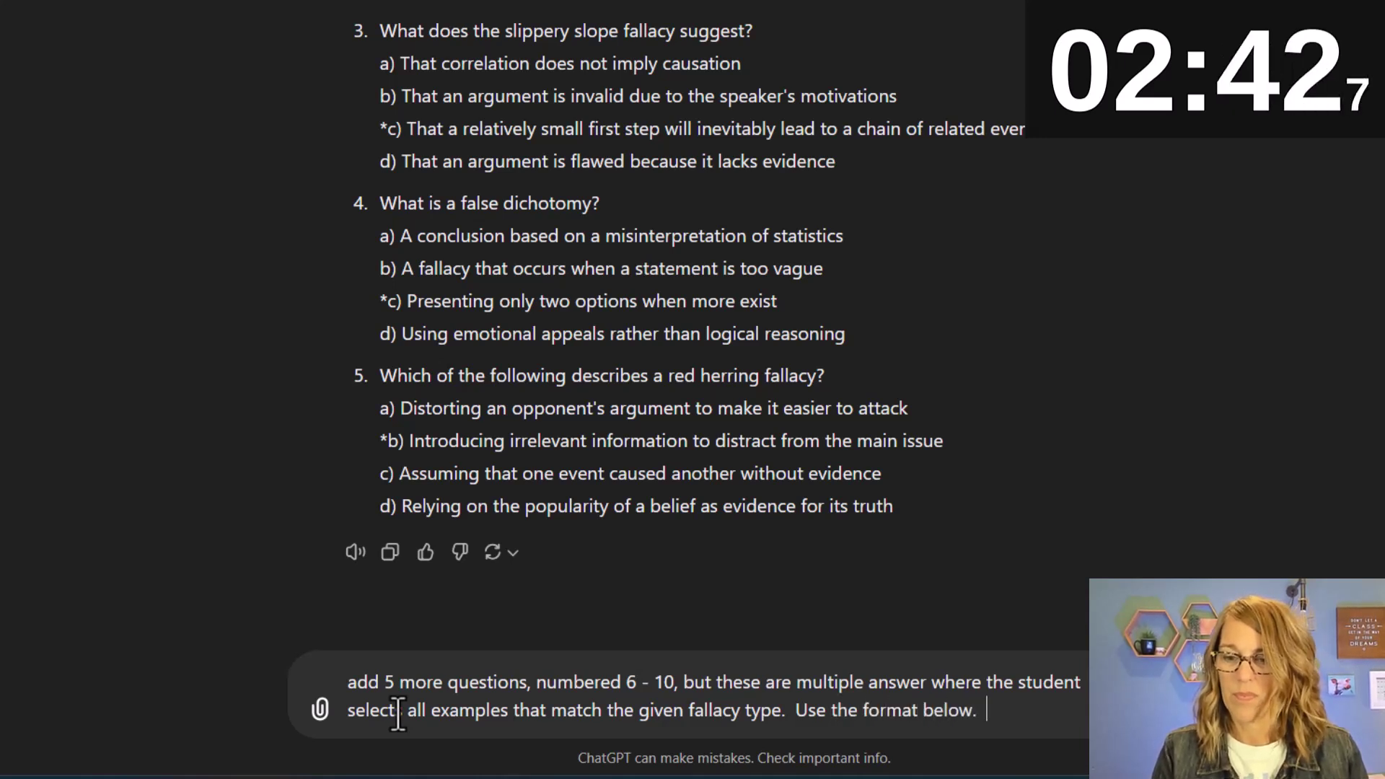
text(.  Don't use ind)
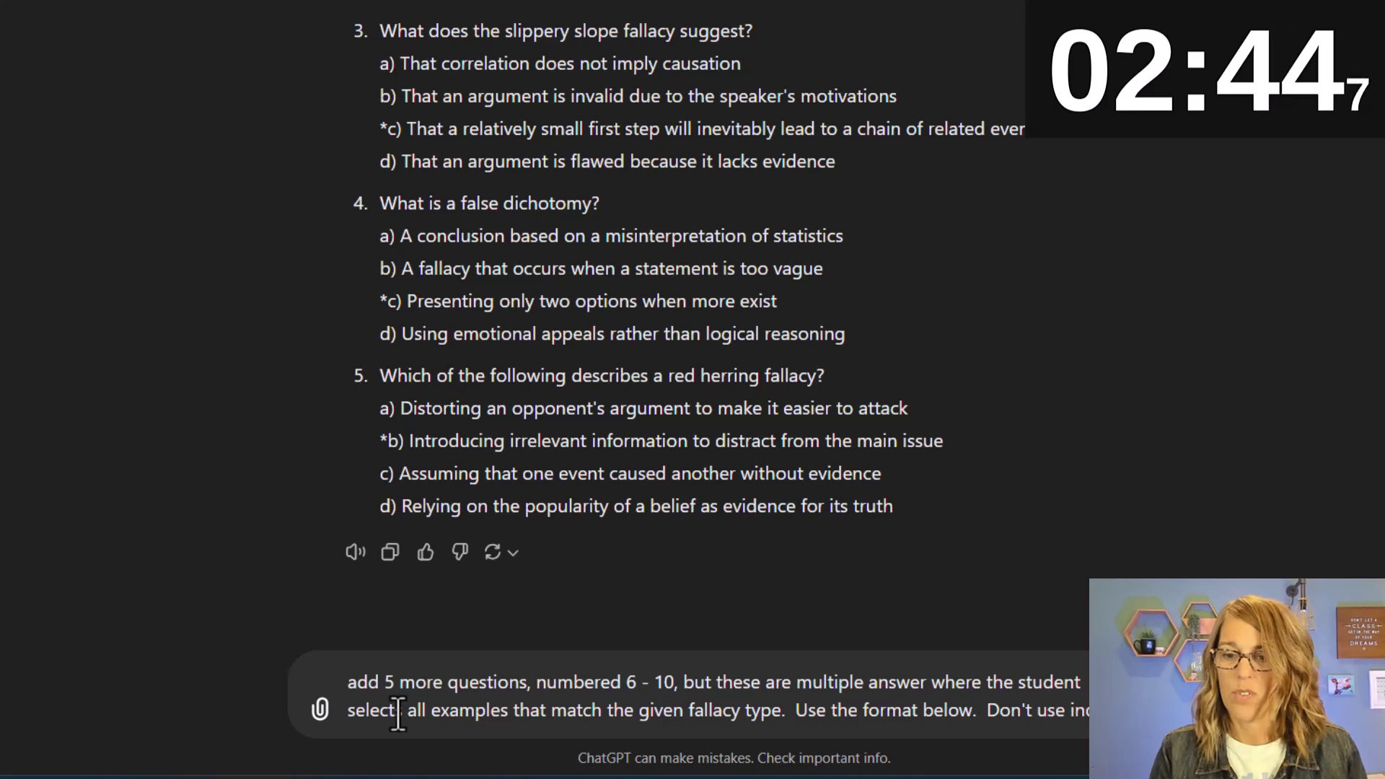
text(ents.)
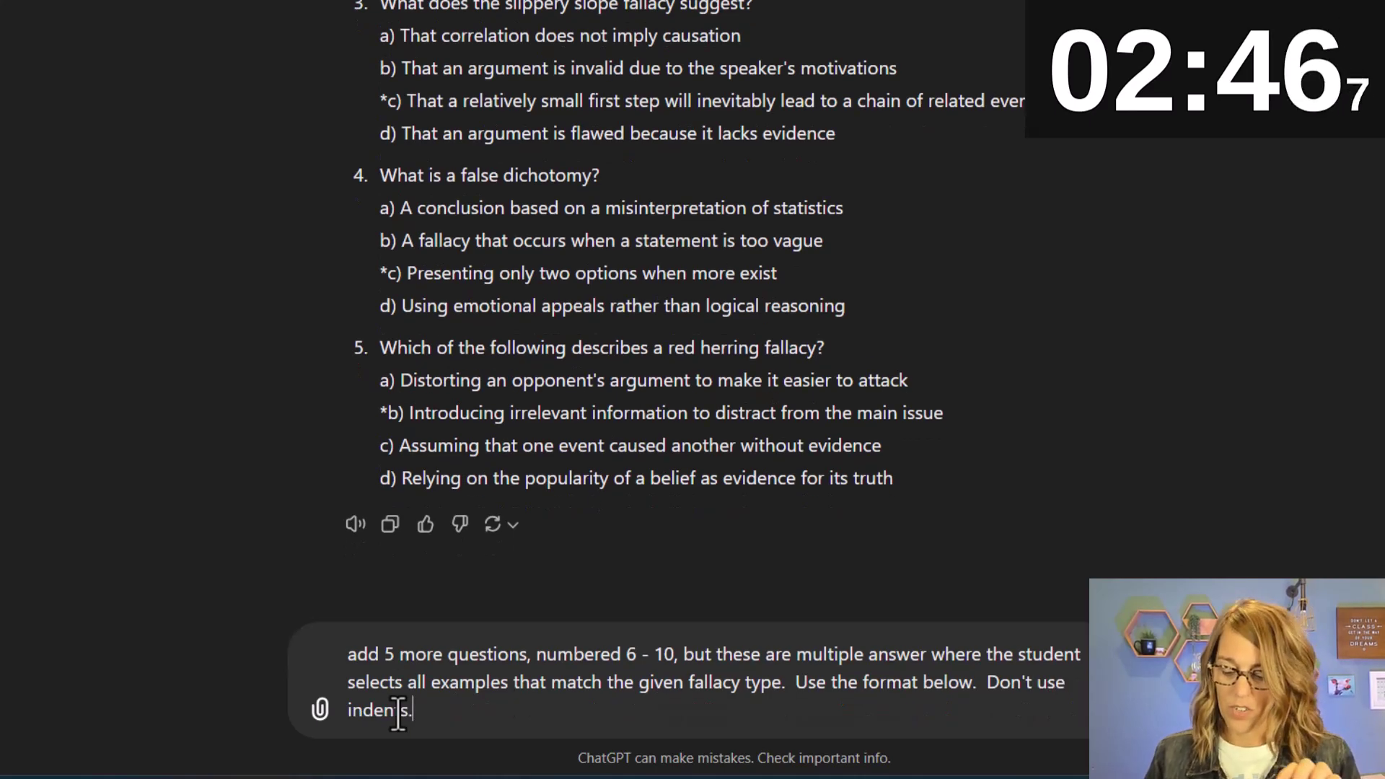
key(shift+Return)
text(Multiple-answers: Each choice use [] or [ ] to make the incorrect answers and [*] for the correct answers. 1. Which of the following are dinosaurs? [ ] Woolly mammoth)
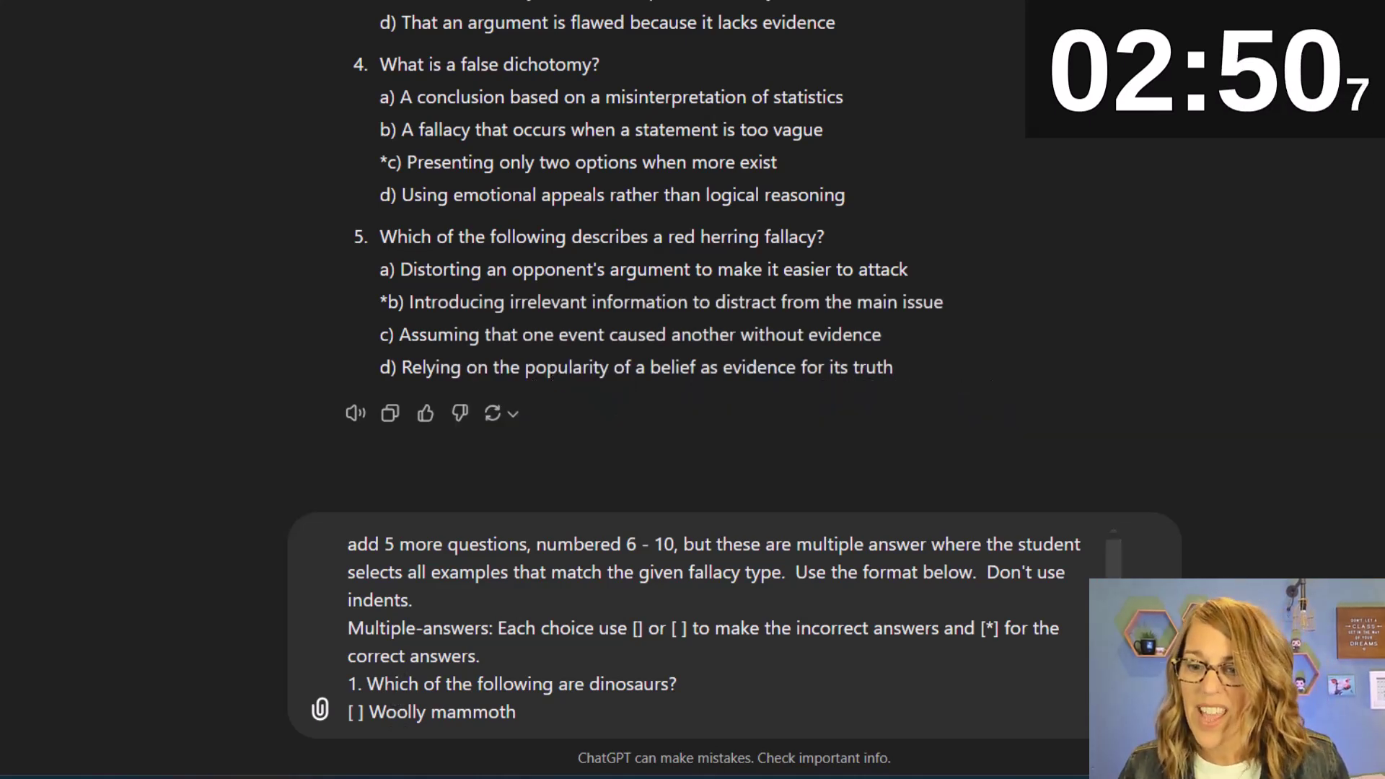
key(Return)
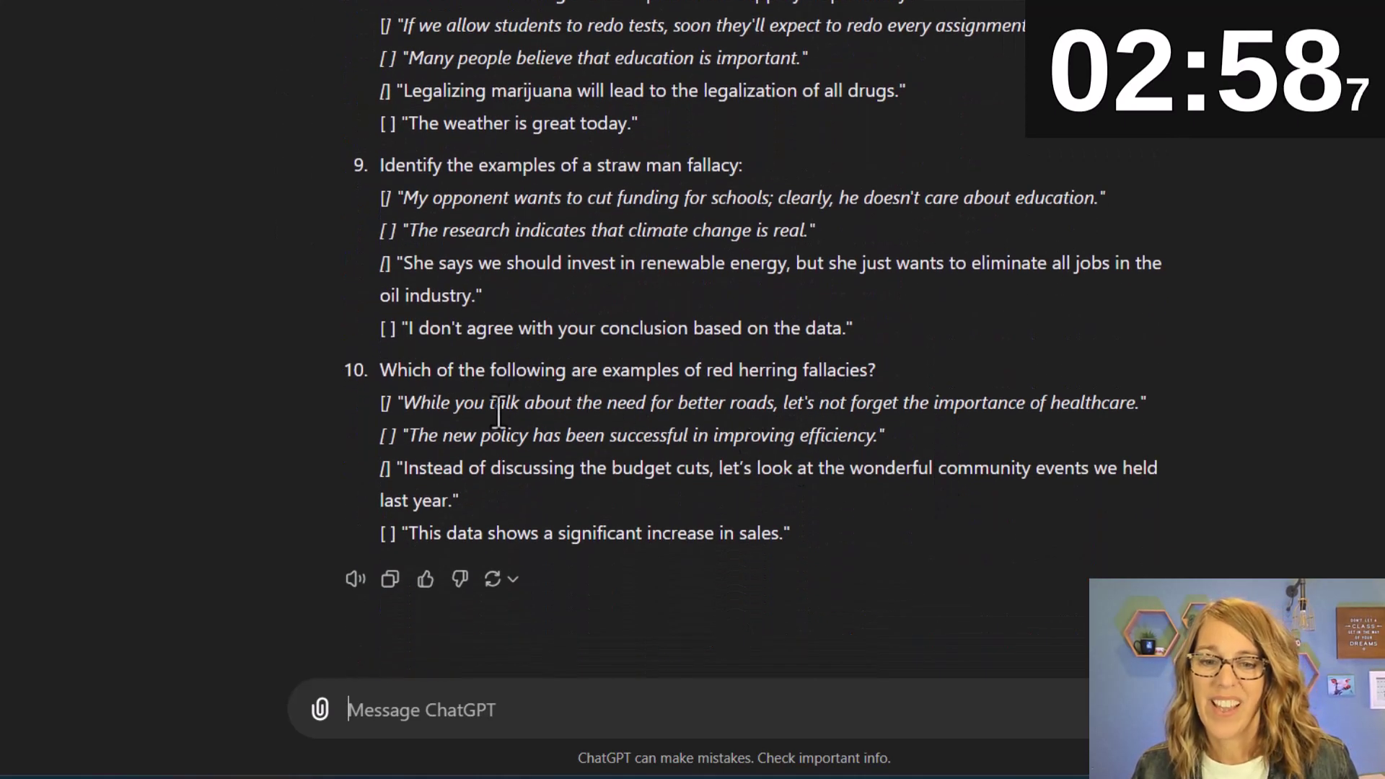
Request a rewrite without italics, keep Response 1, copy it, and return to the converter.
text(Rewire without italics)
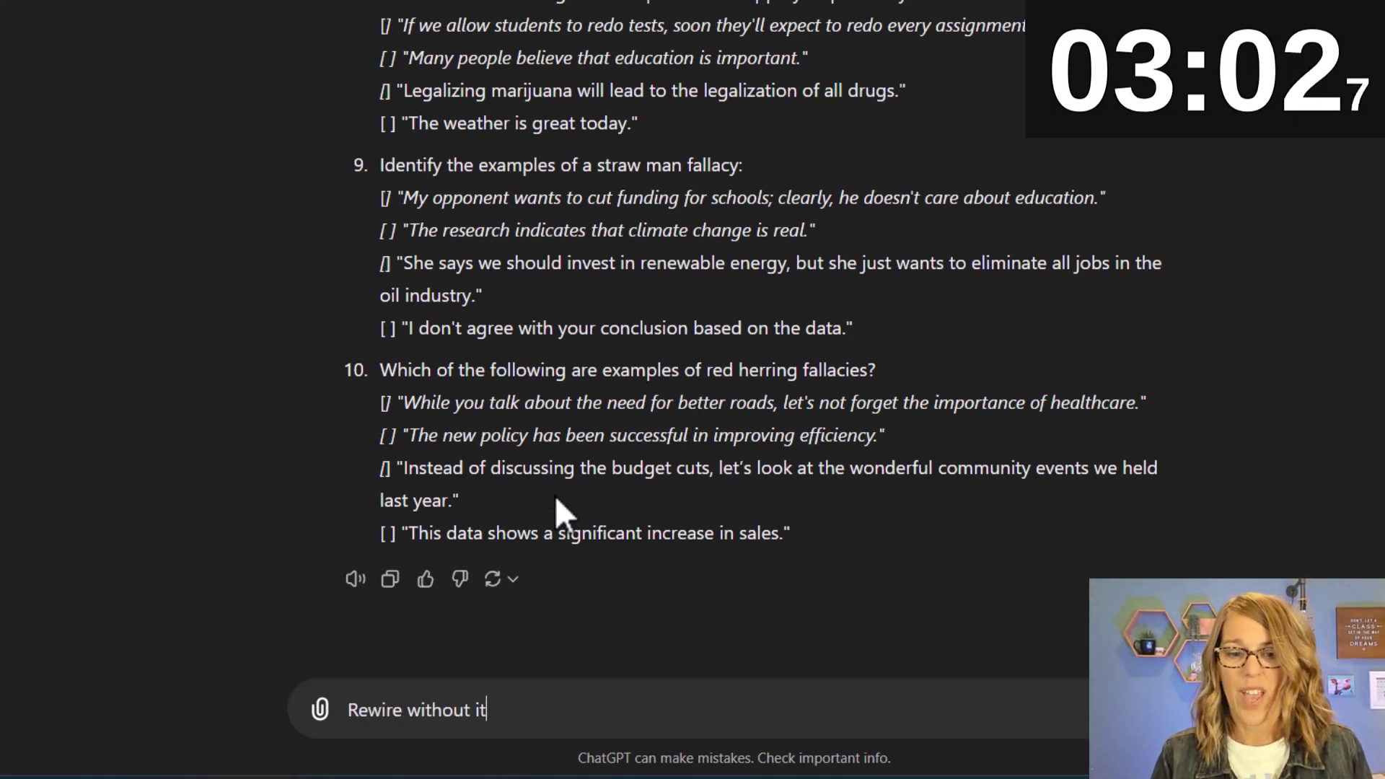
key(Return)
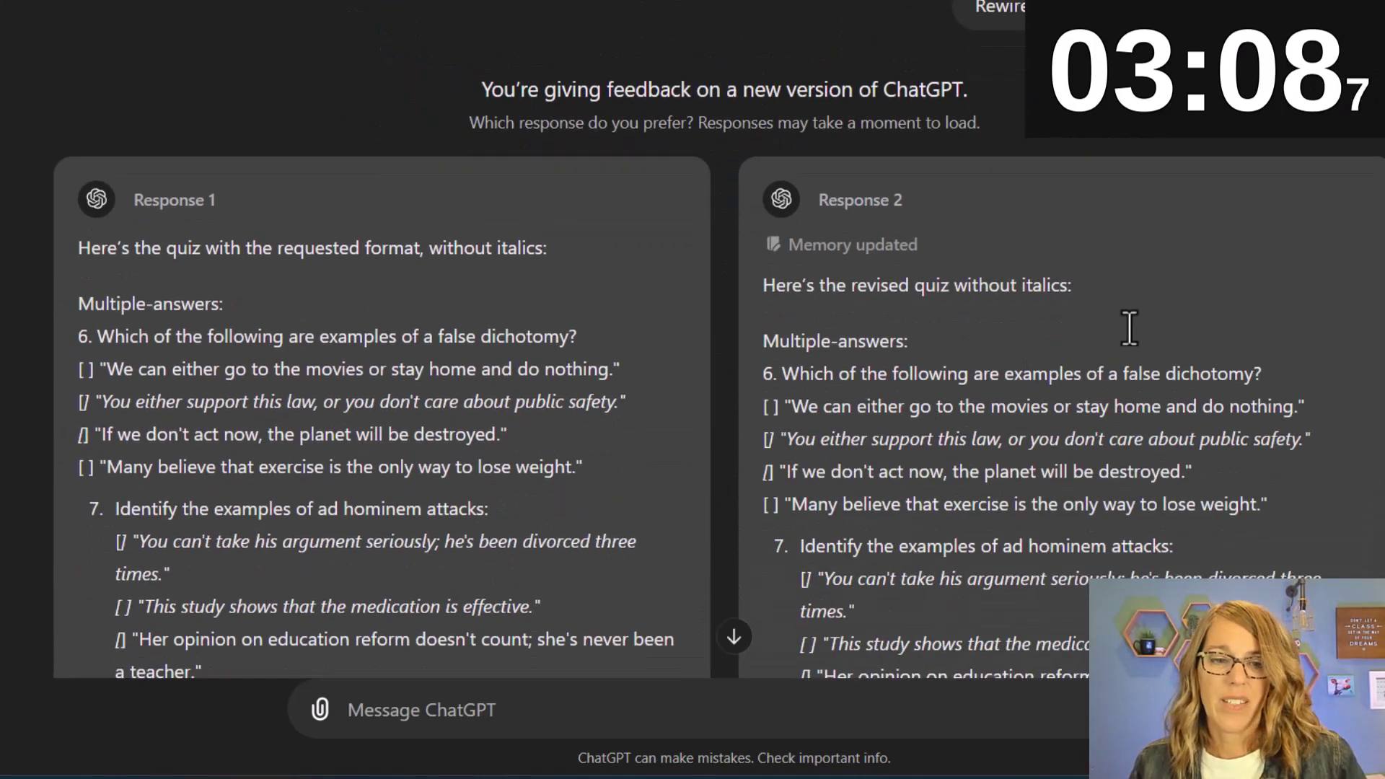
scroll(1130, 325, down, 7)
scroll(1131, 327, down, 6)
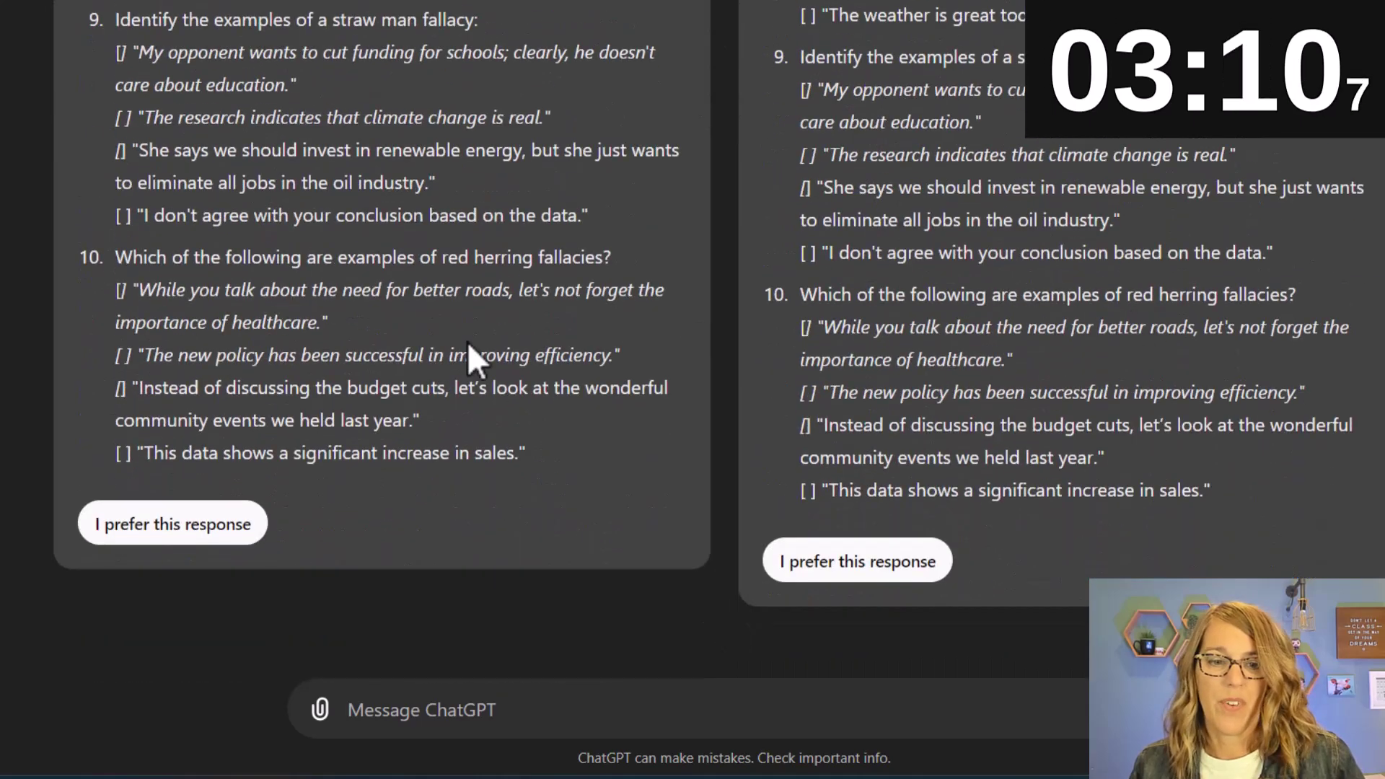
click(232, 525)
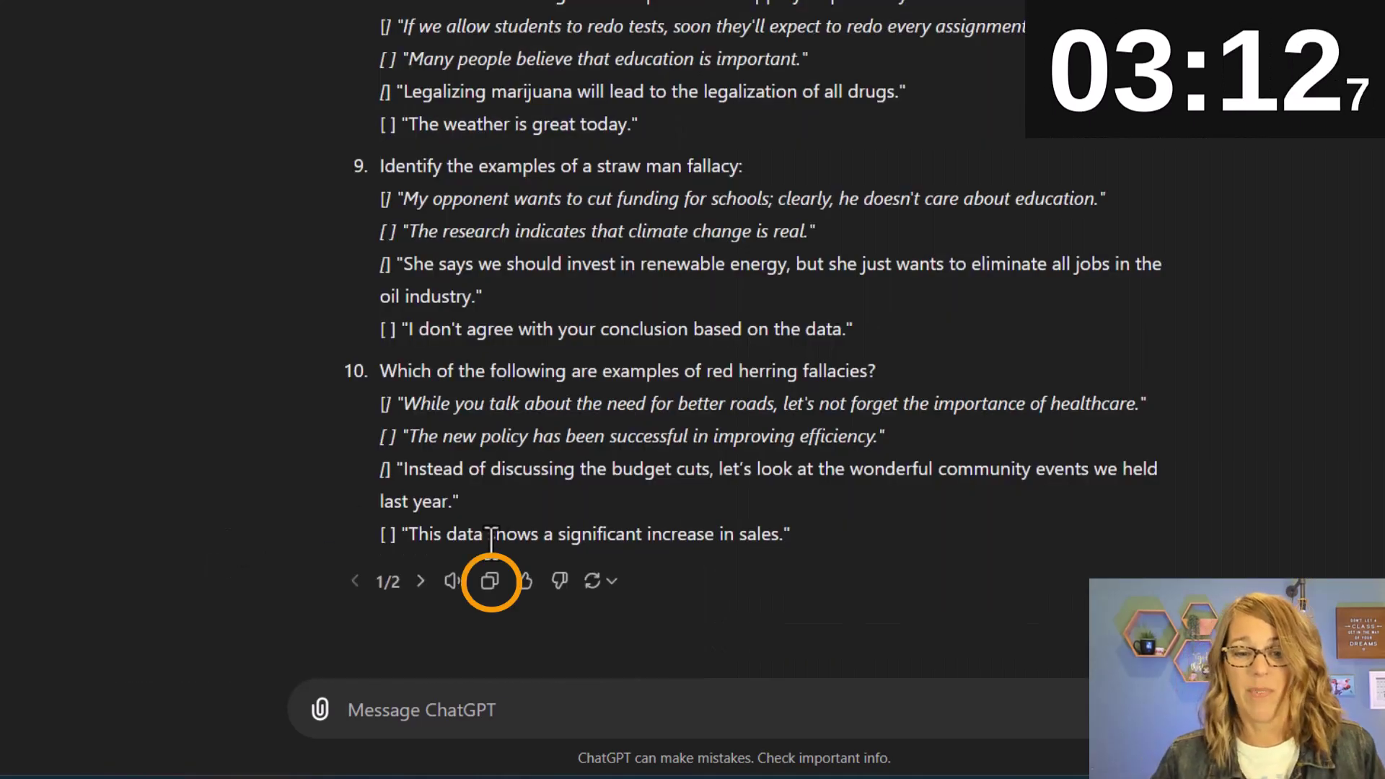
click(491, 581)
key(alt+Tab)
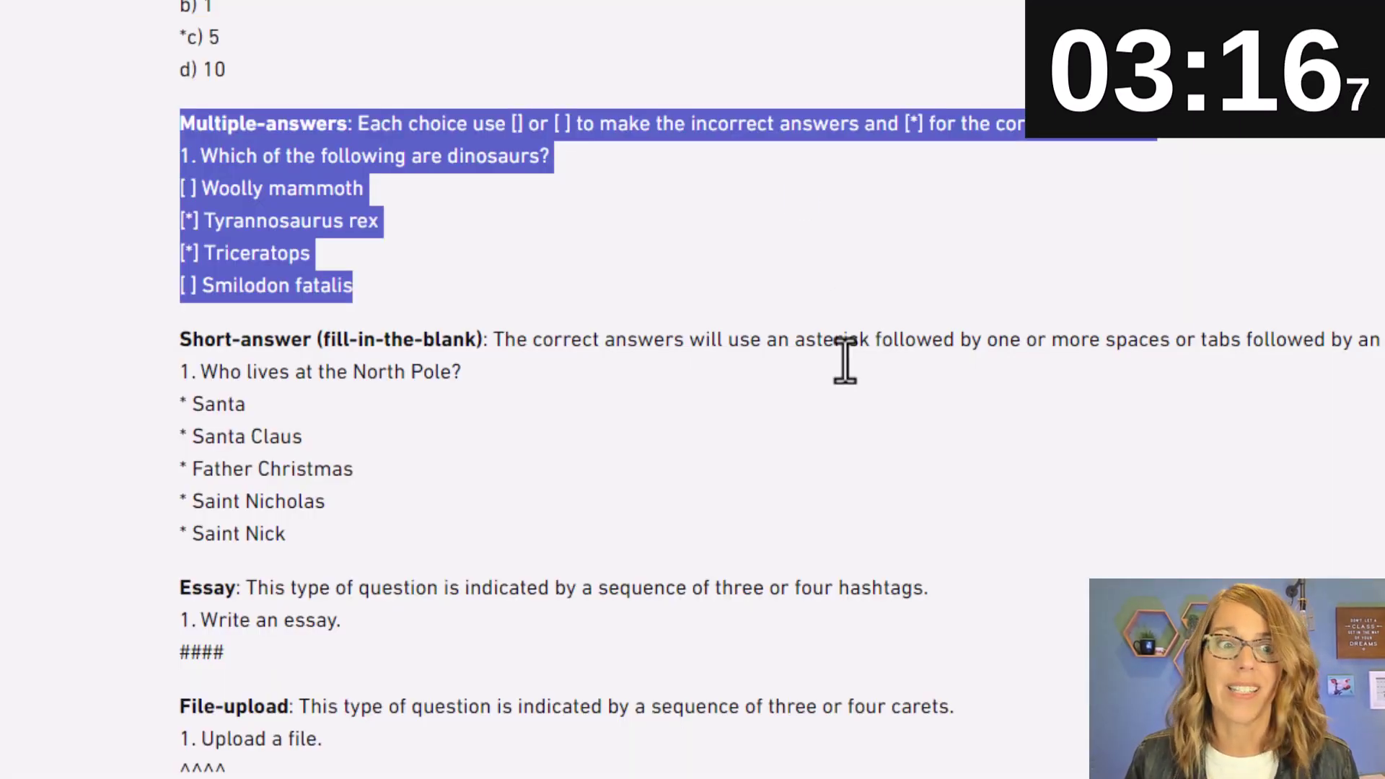
Paste questions 6–10 on a new line below question 5 in the exam text.
scroll(715, 339, down, 15)
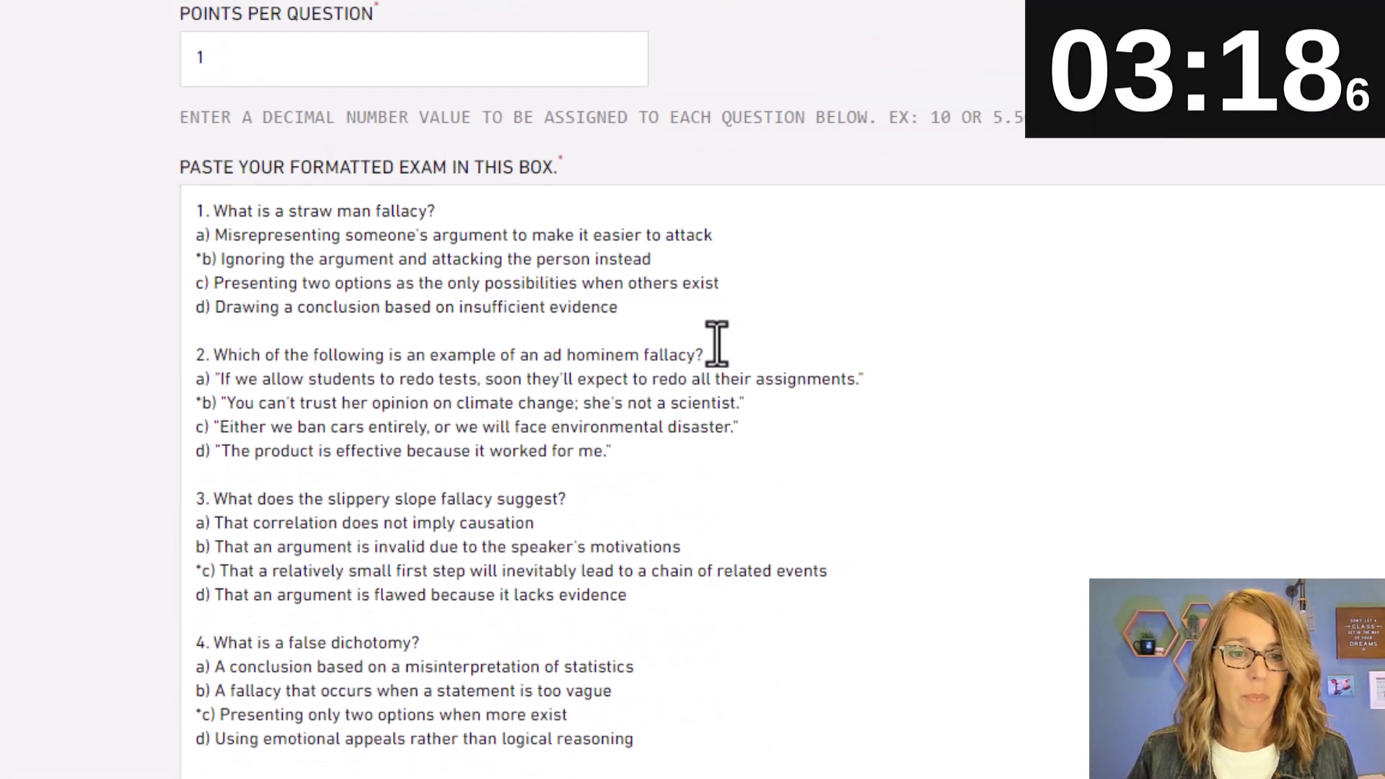
scroll(717, 343, down, 5)
click(701, 527)
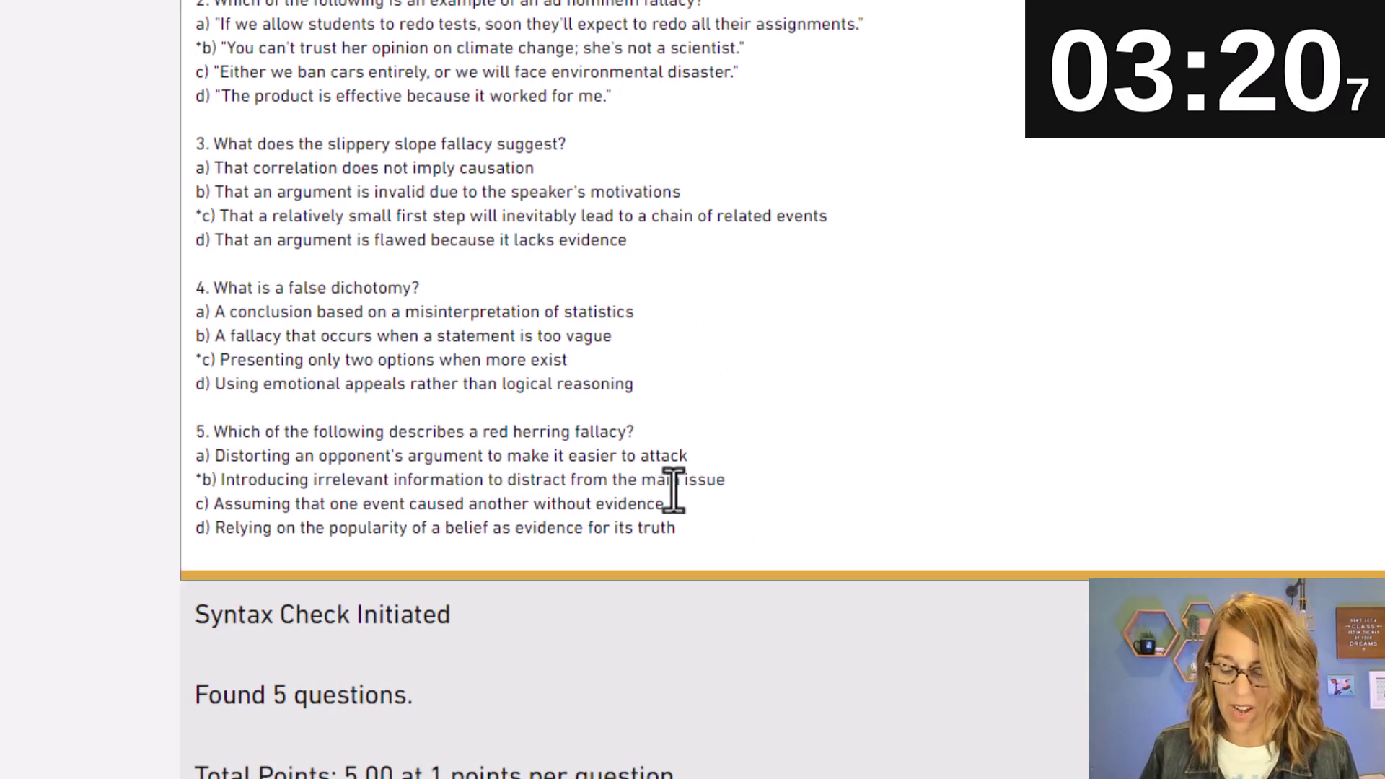
key(Return)
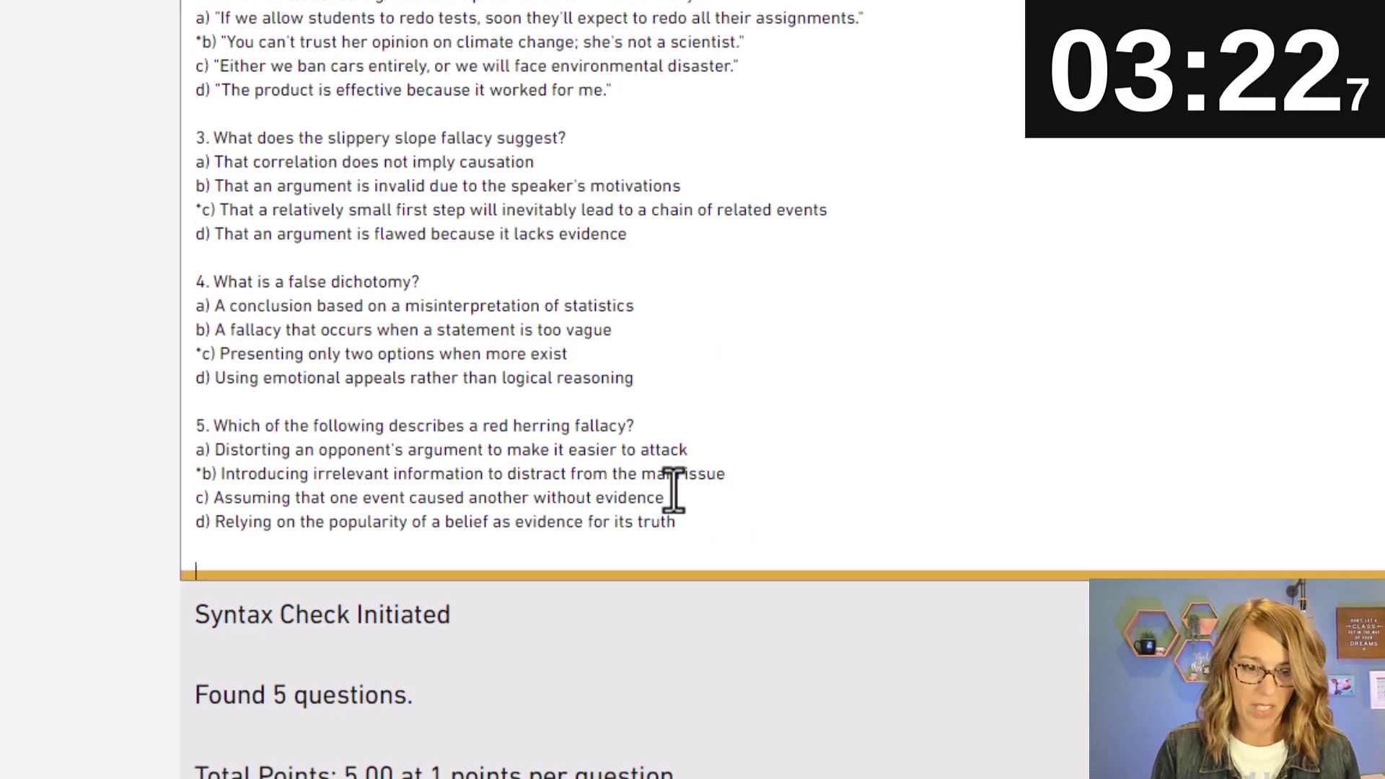
key(ctrl+v)
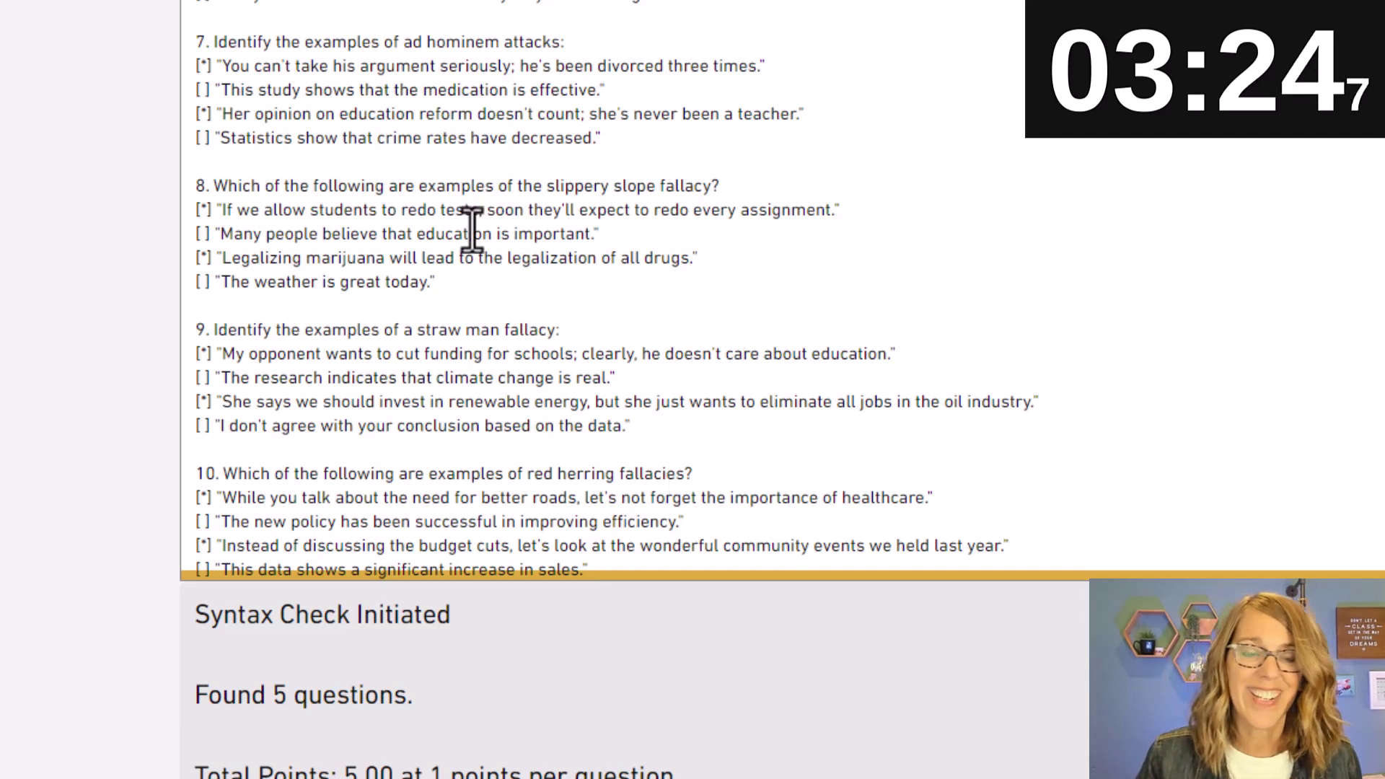
Delete the leftover ChatGPT heading text above question 6.
scroll(451, 144, up, 5)
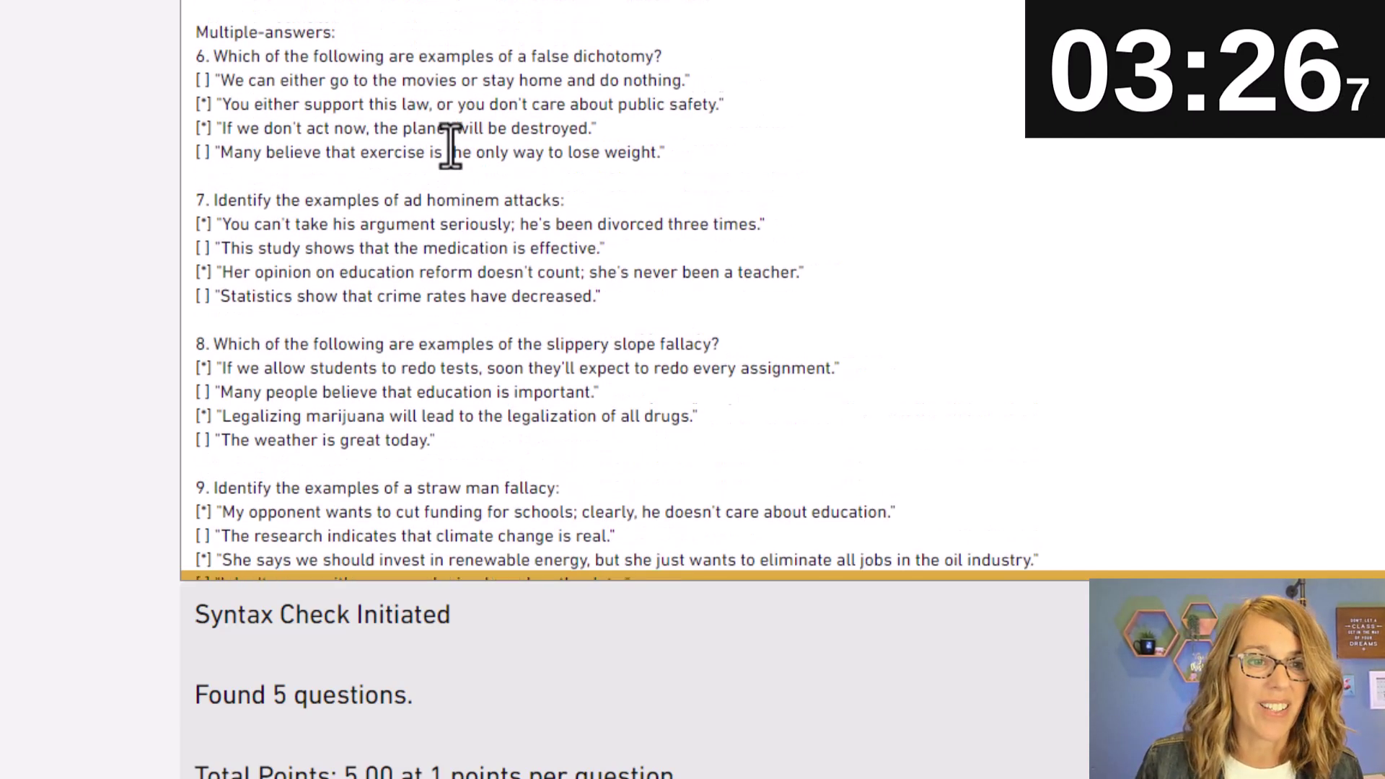
drag(363, 174, 168, 124)
key(BackSpace)
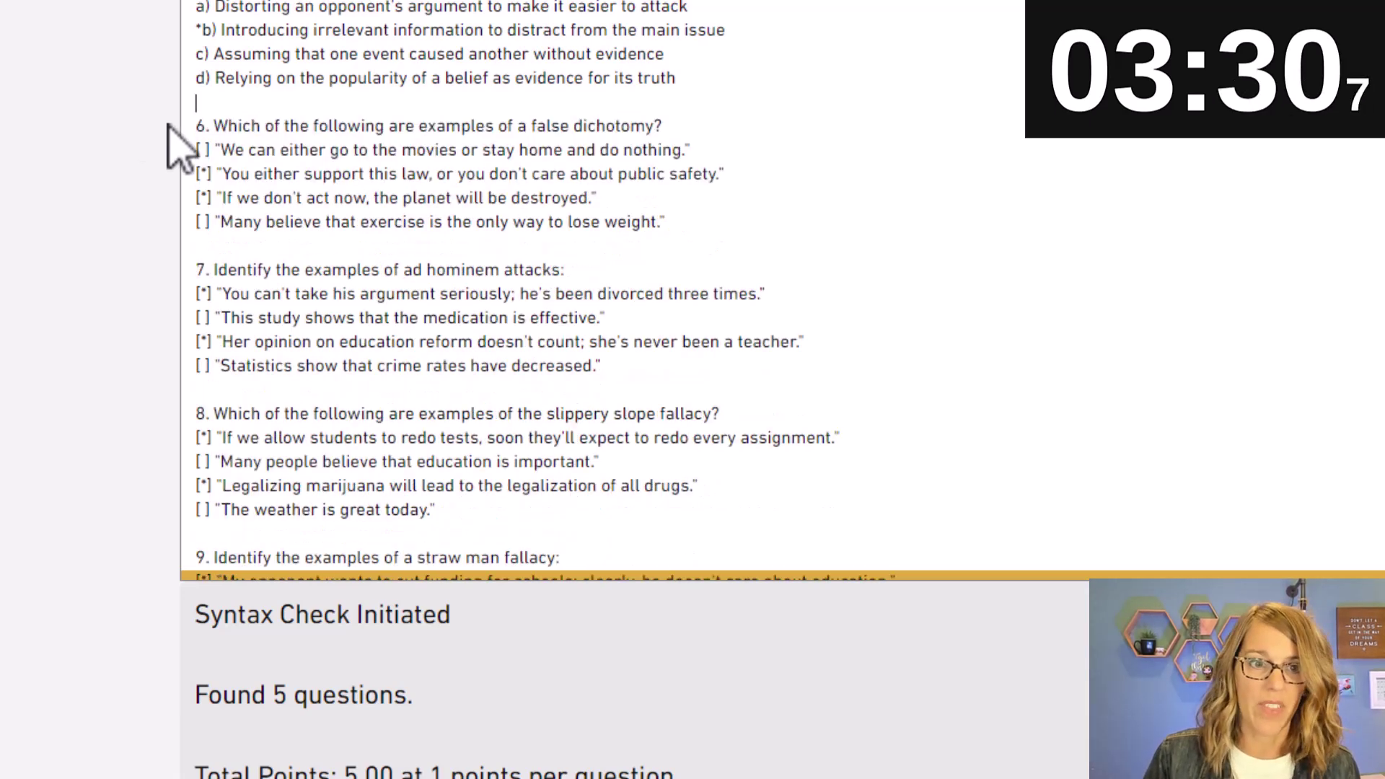
Run Check for Syntax Errors on the full 10-question exam text.
scroll(750, 195, down, 4)
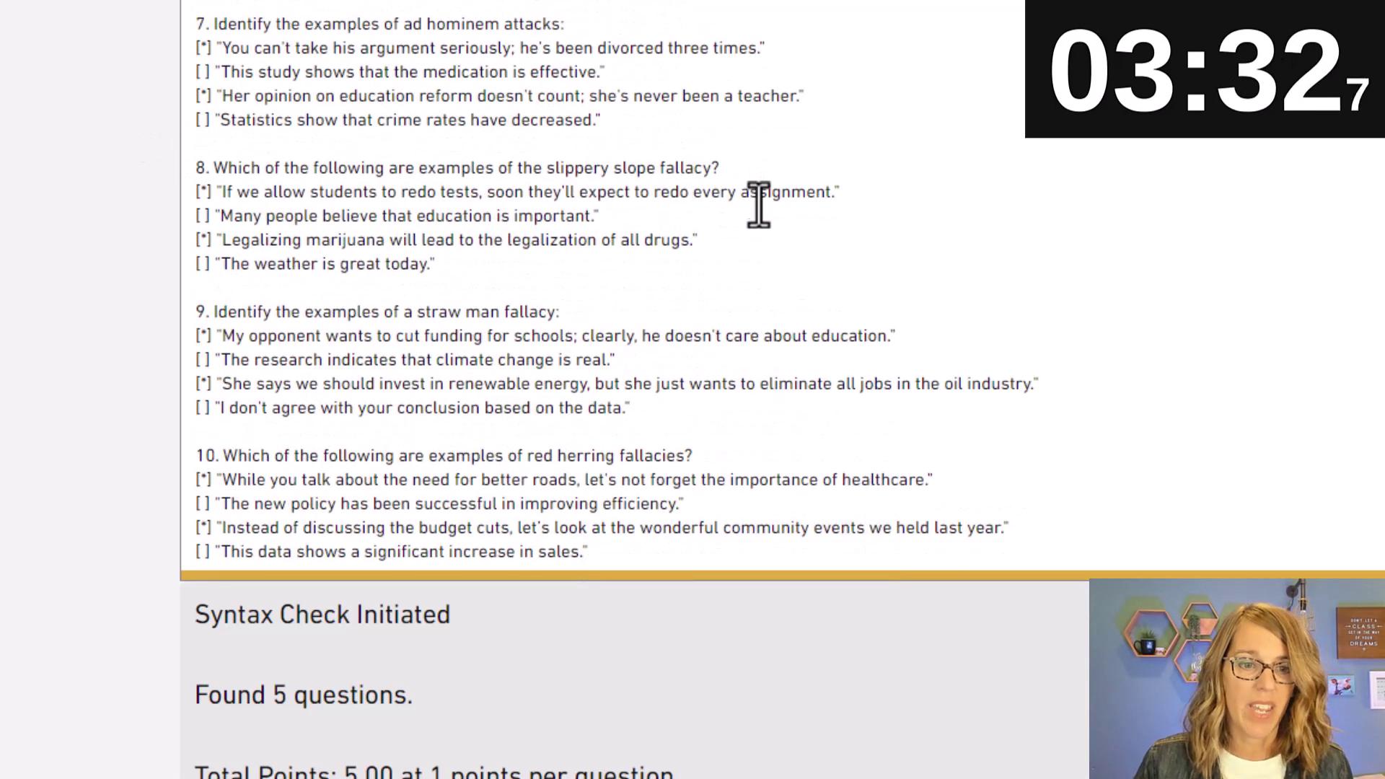
scroll(745, 282, up, 5)
scroll(745, 282, up, 5)
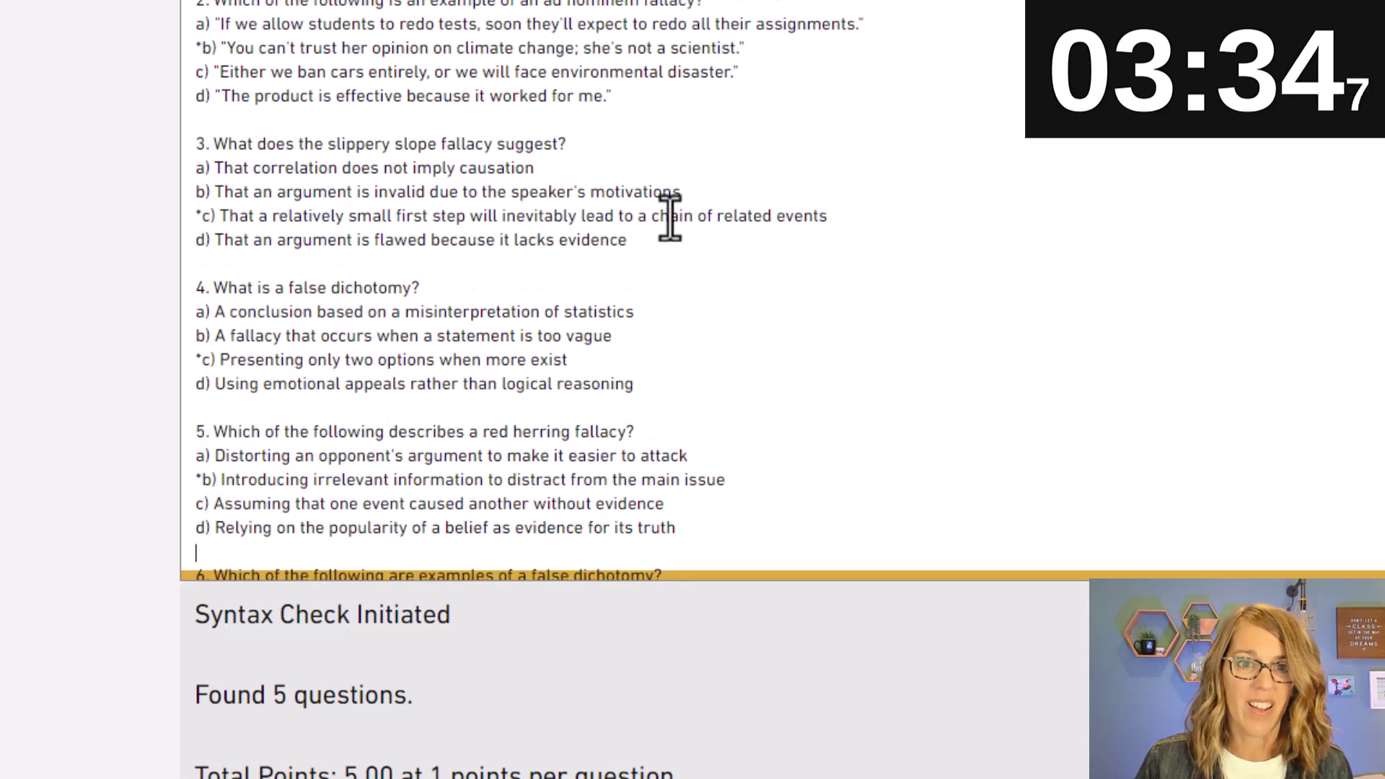
scroll(671, 217, up, 5)
scroll(671, 217, down, 8)
scroll(671, 216, down, 6)
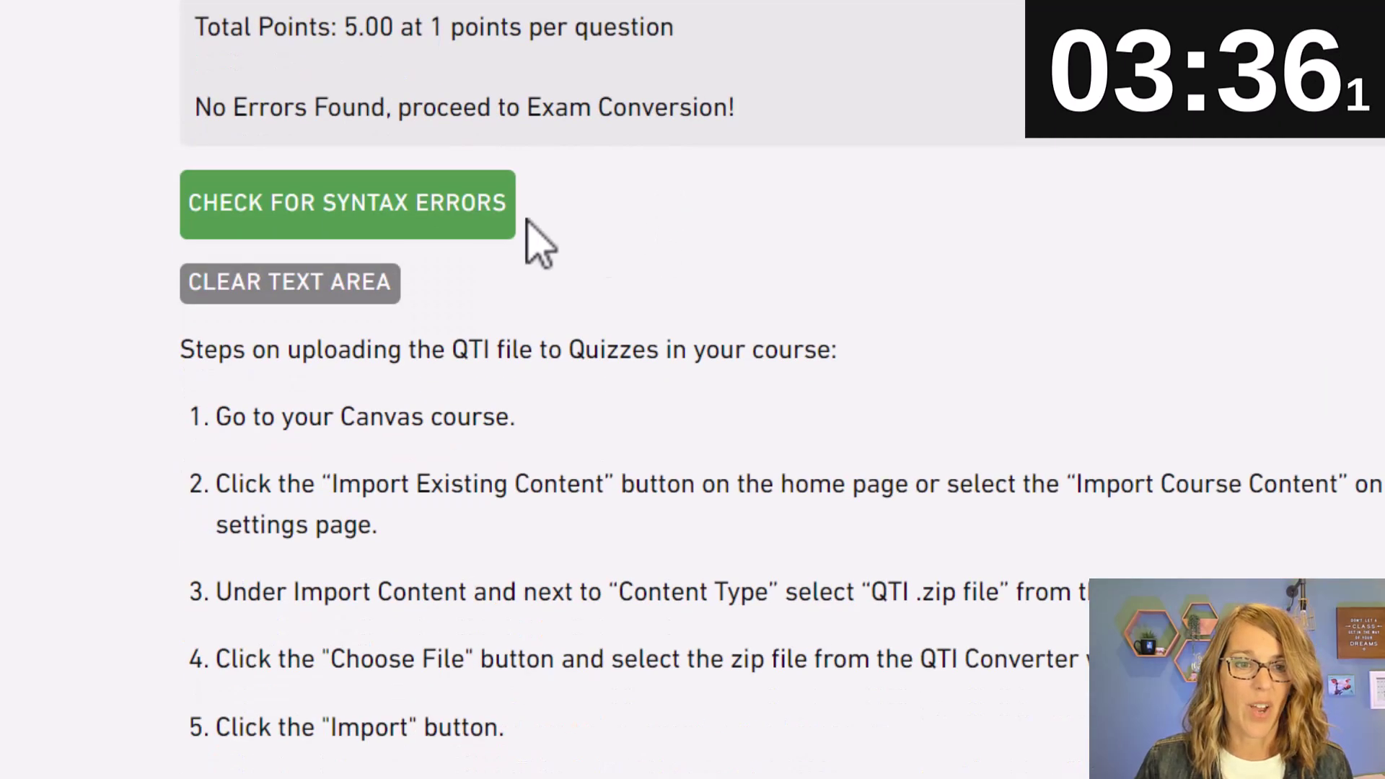
click(462, 213)
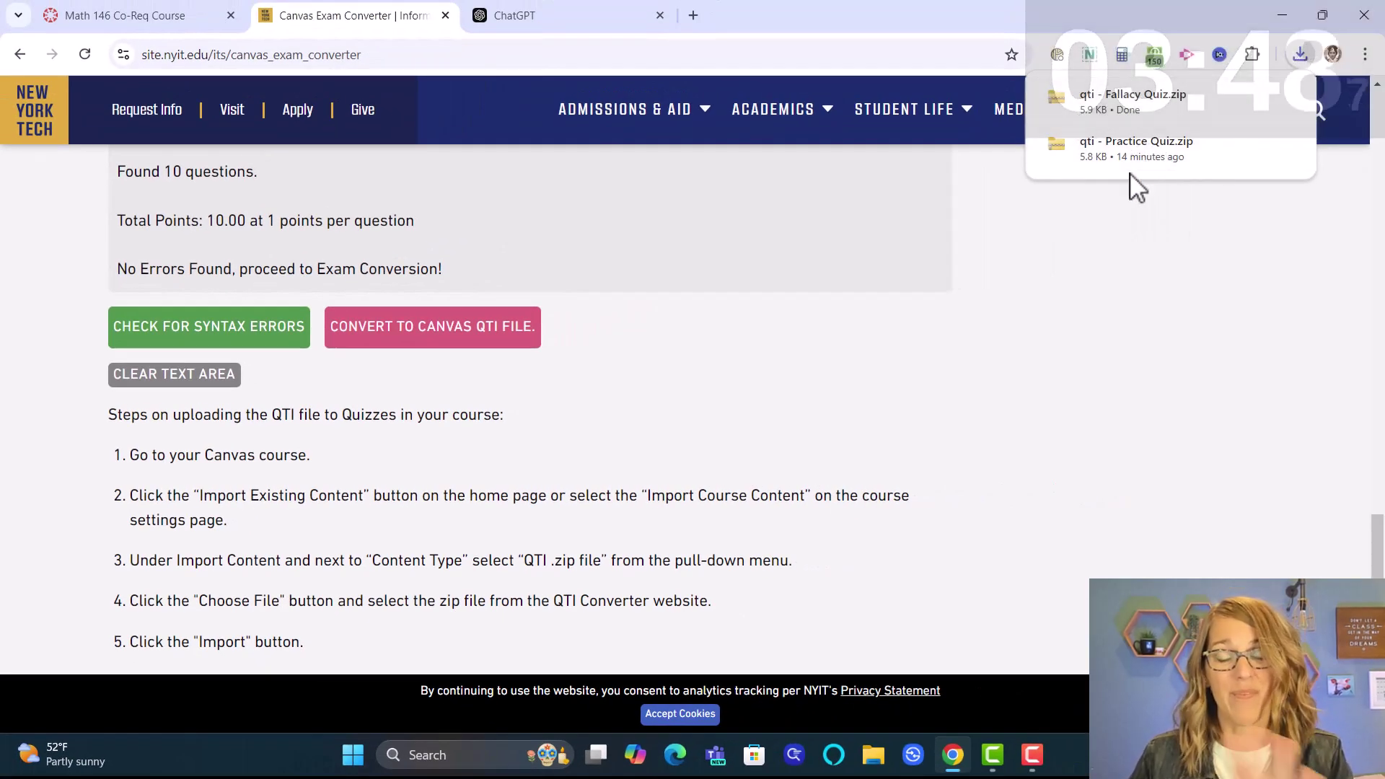
Switch to the Math 146 Co-Req Course home page in the browser.
click(142, 19)
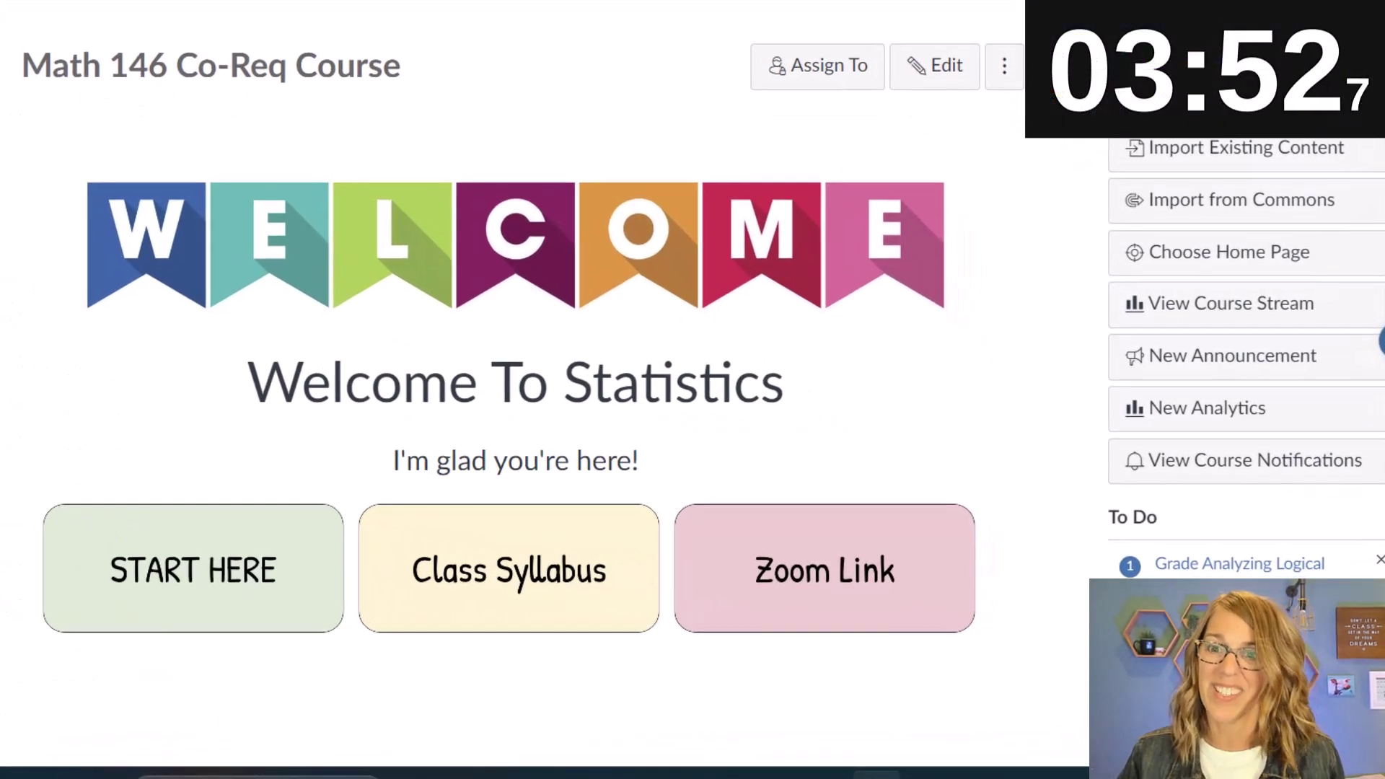
Start a QTI .zip file content import using the qti - Fallacy Quiz zip.
click(1212, 155)
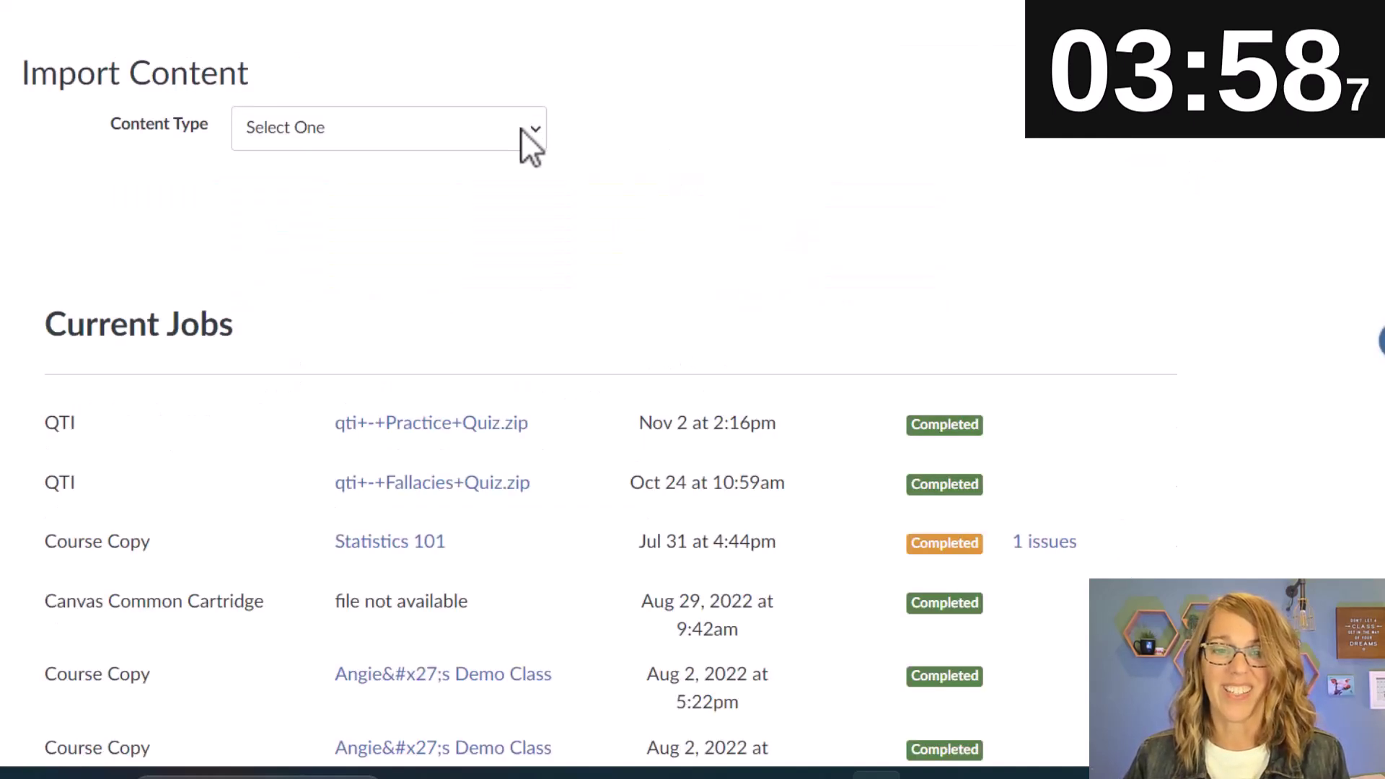
click(521, 128)
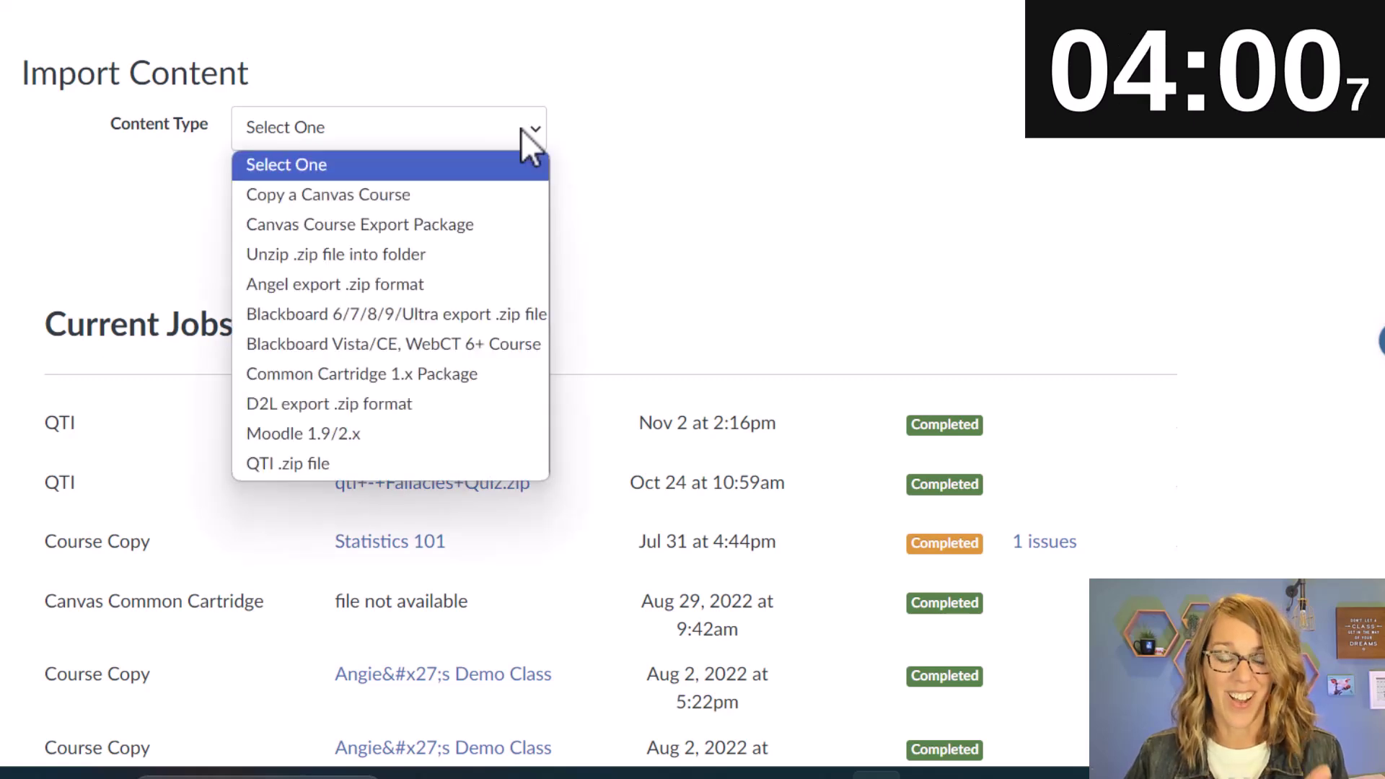
click(383, 470)
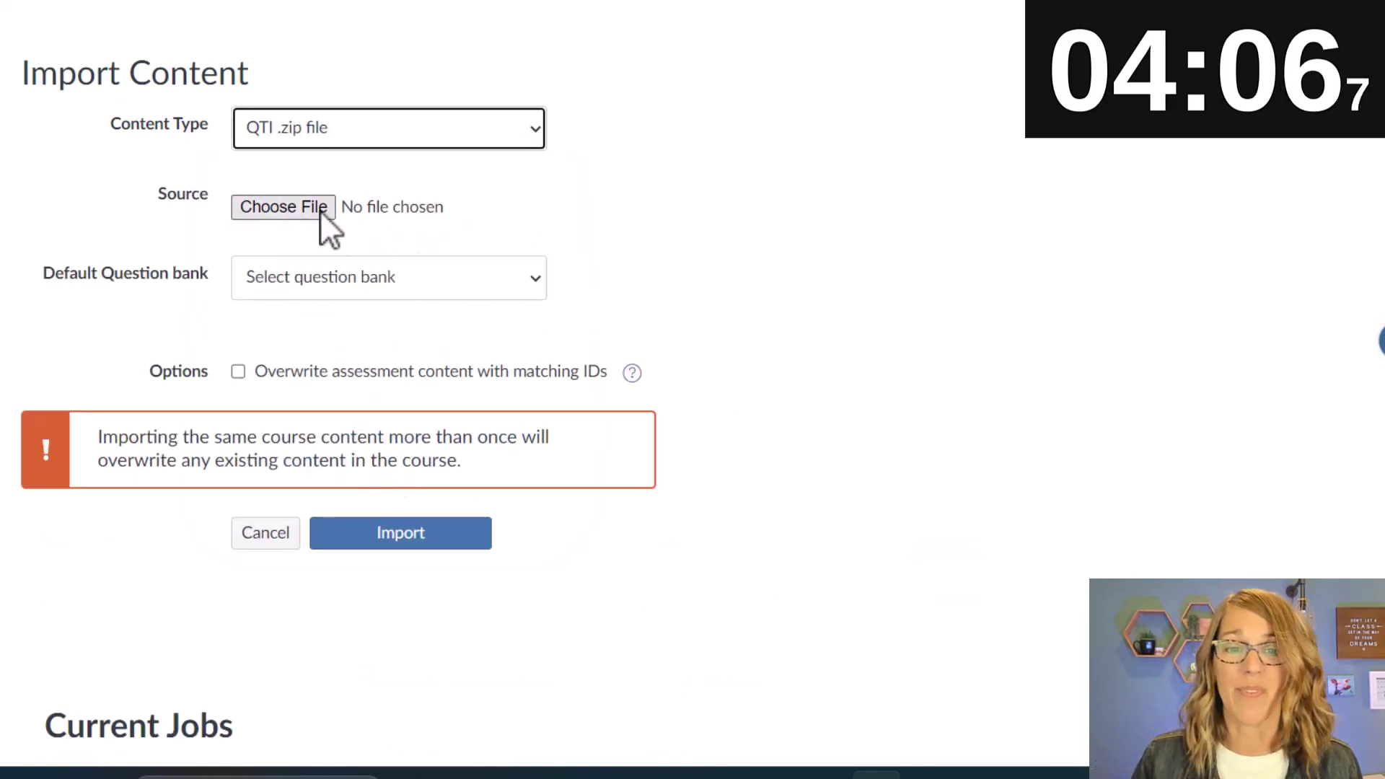
click(302, 206)
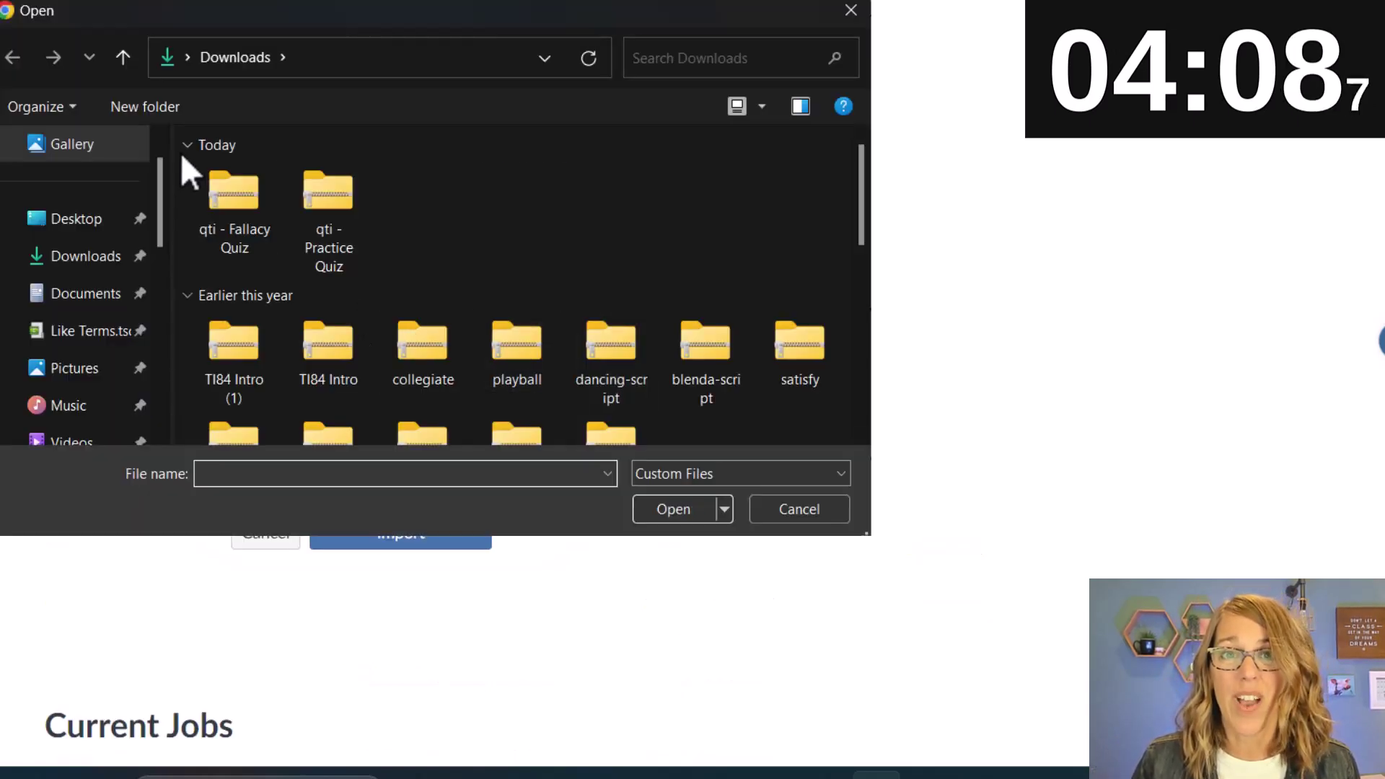
click(220, 211)
click(665, 518)
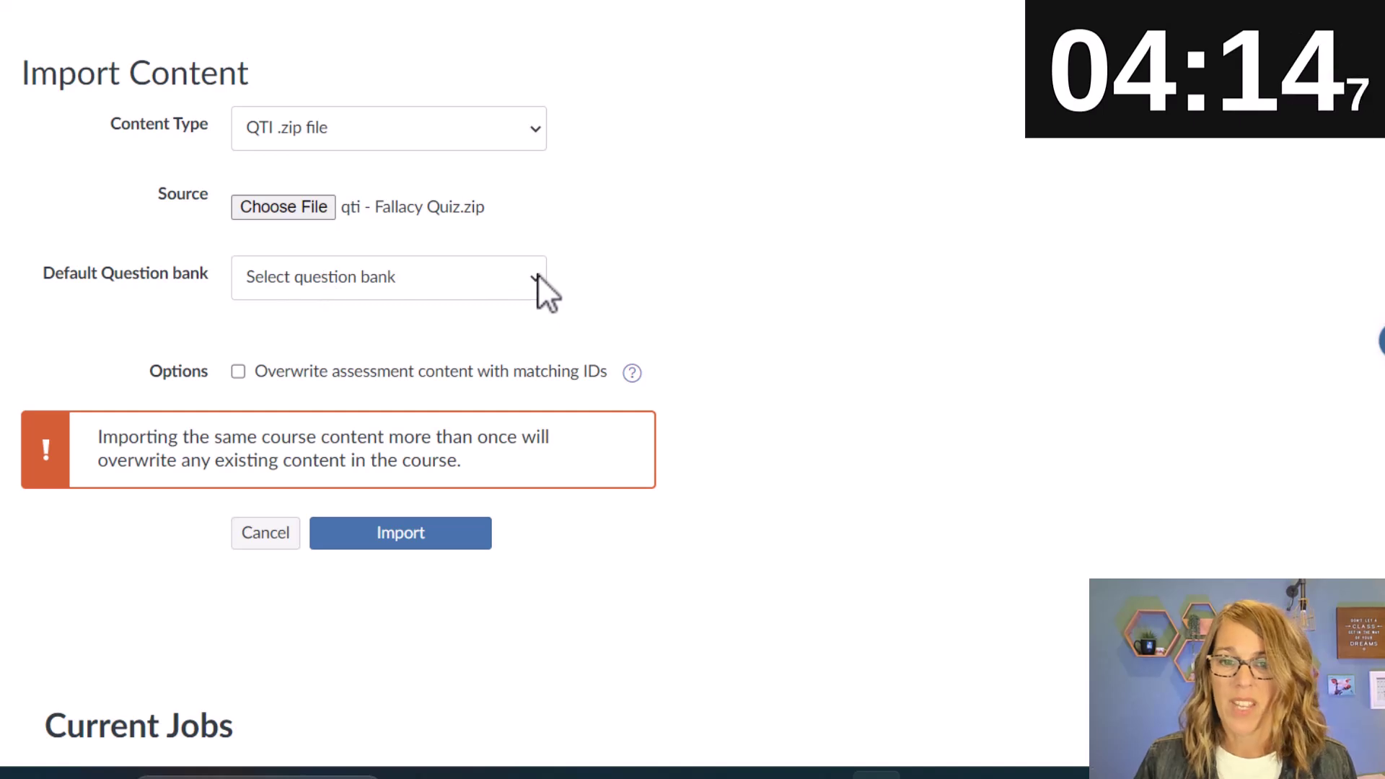
Import it into a new question bank named 'Practice Quiz'.
click(538, 277)
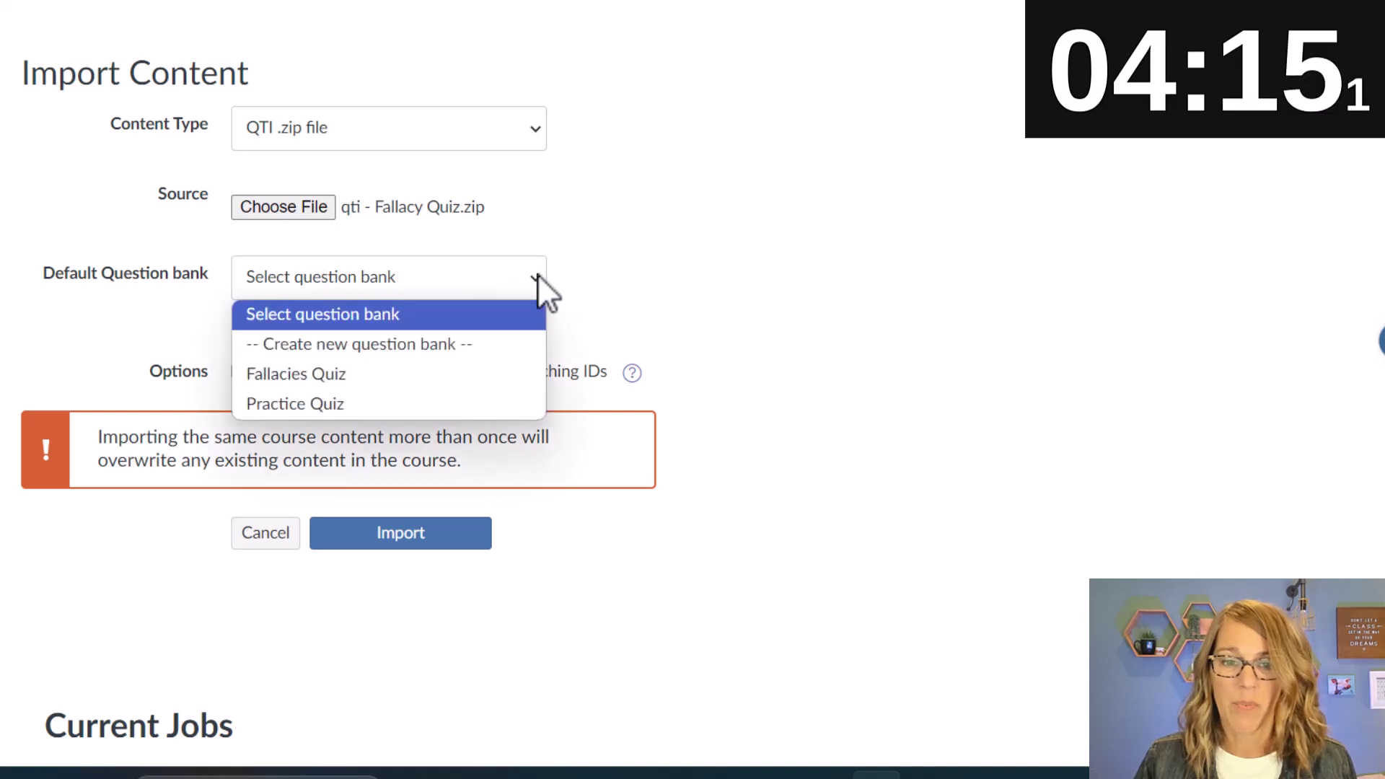
click(337, 346)
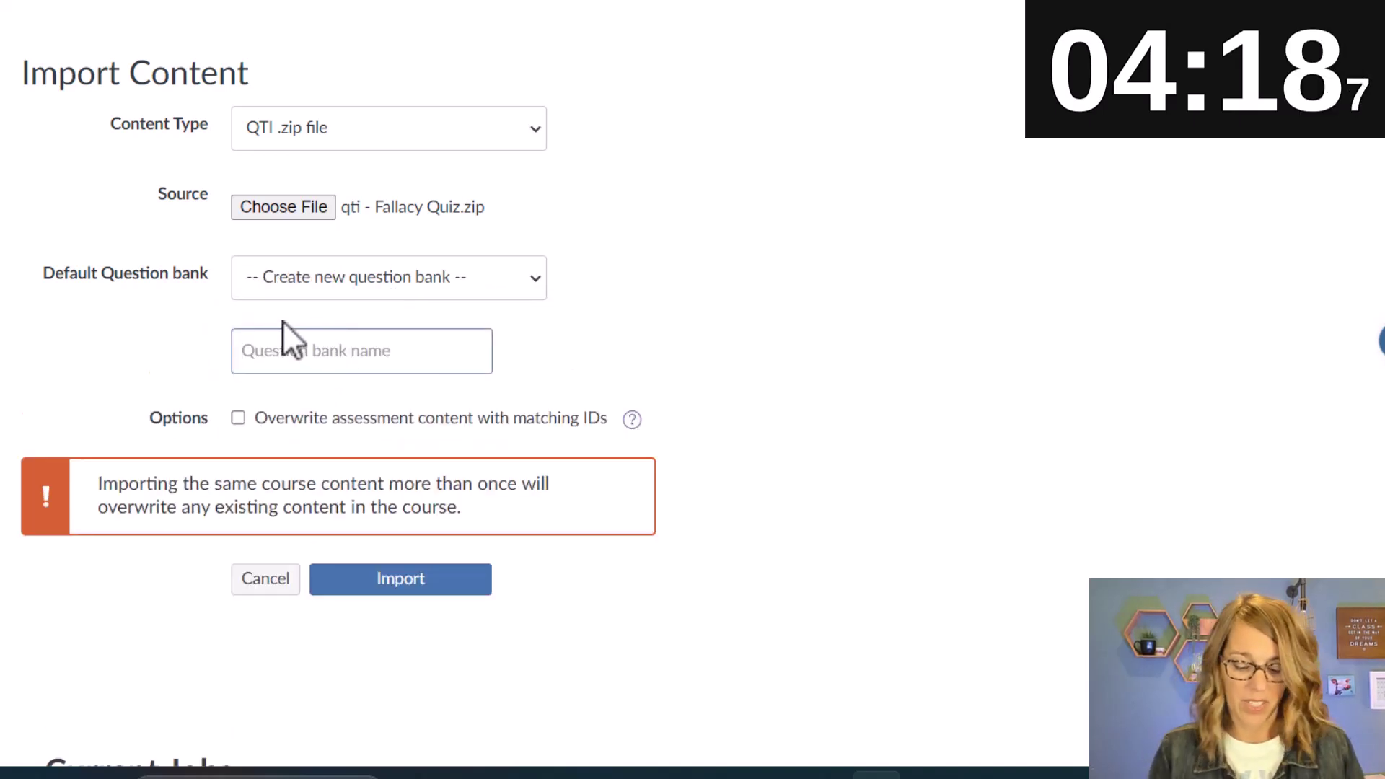
text(p)
text(ra)
key(BackSpace)
key(BackSpace)
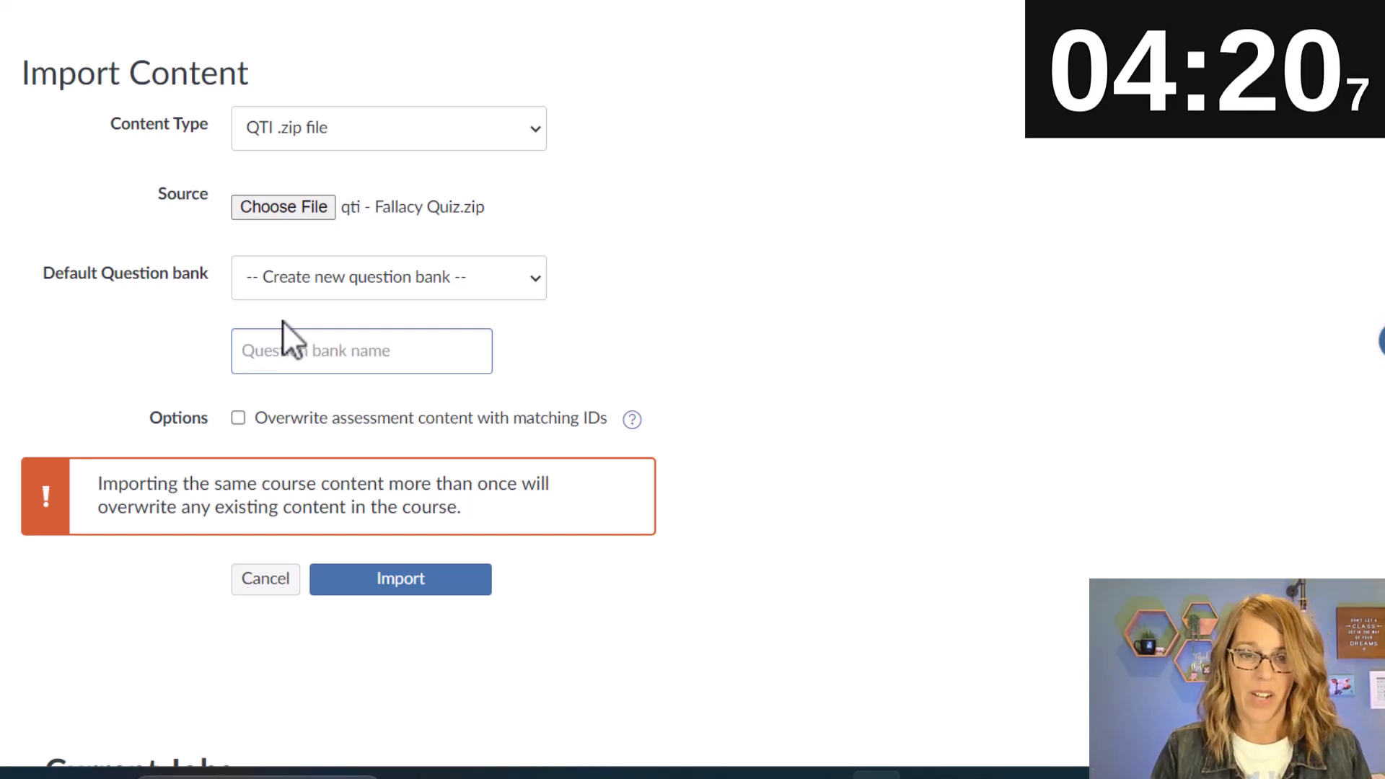
key(BackSpace)
text(Practice )
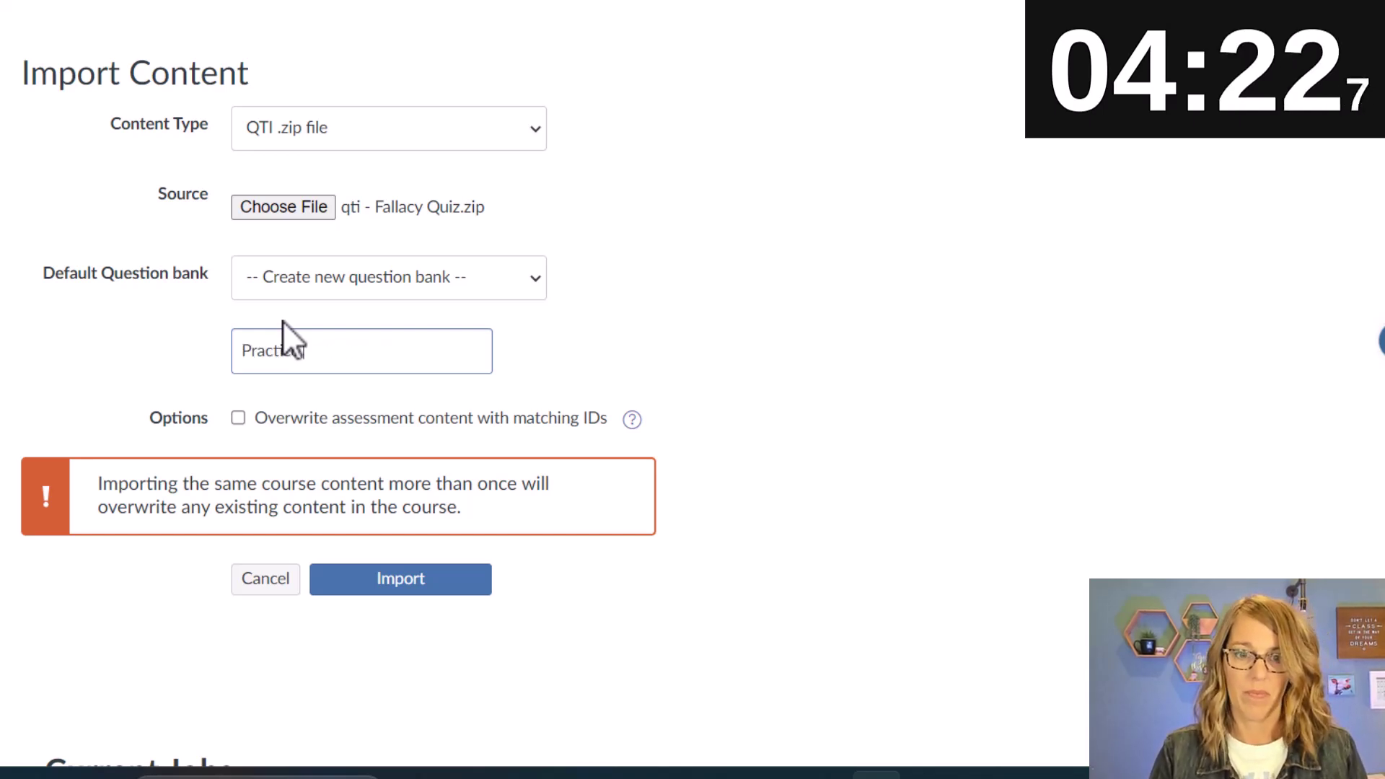
text(Quiz)
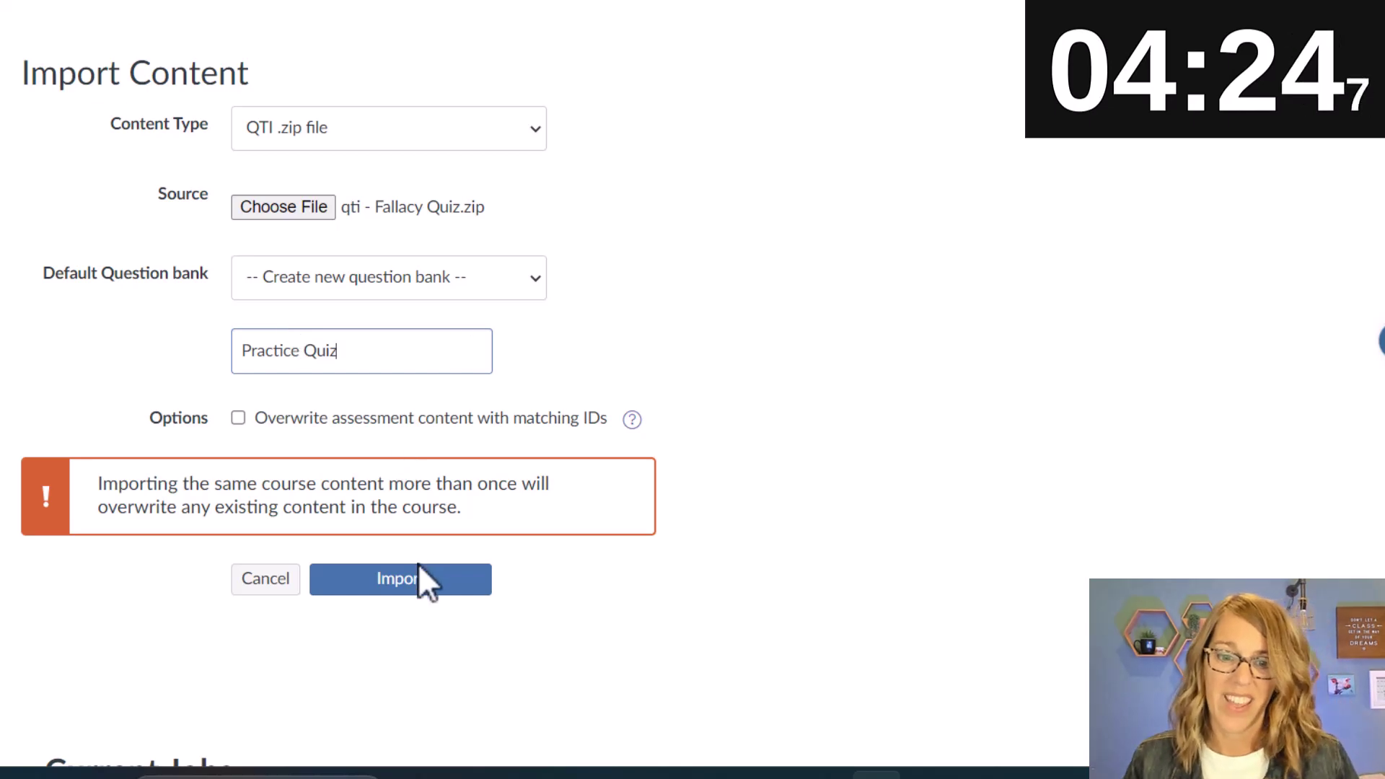
click(419, 586)
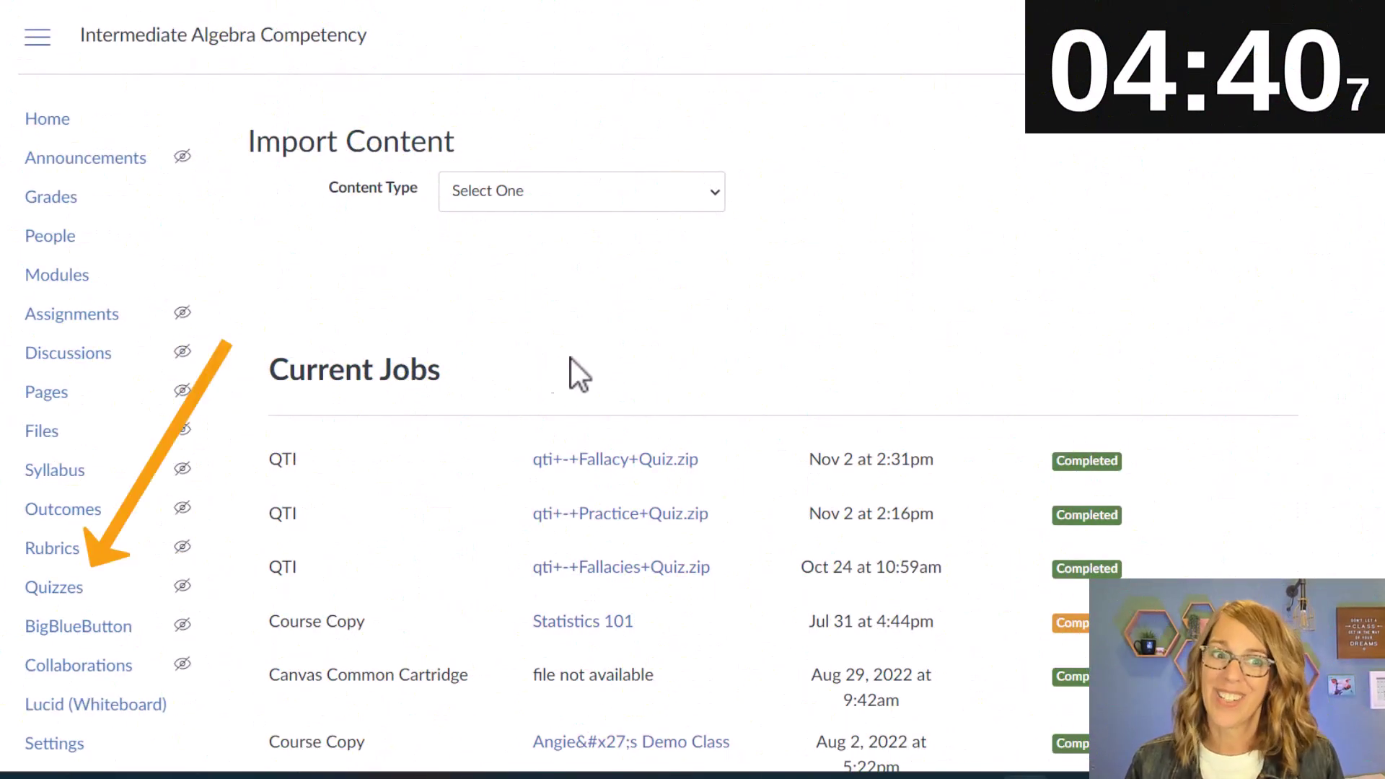
Open Fallacy Quiz from the course's Quizzes list.
click(64, 590)
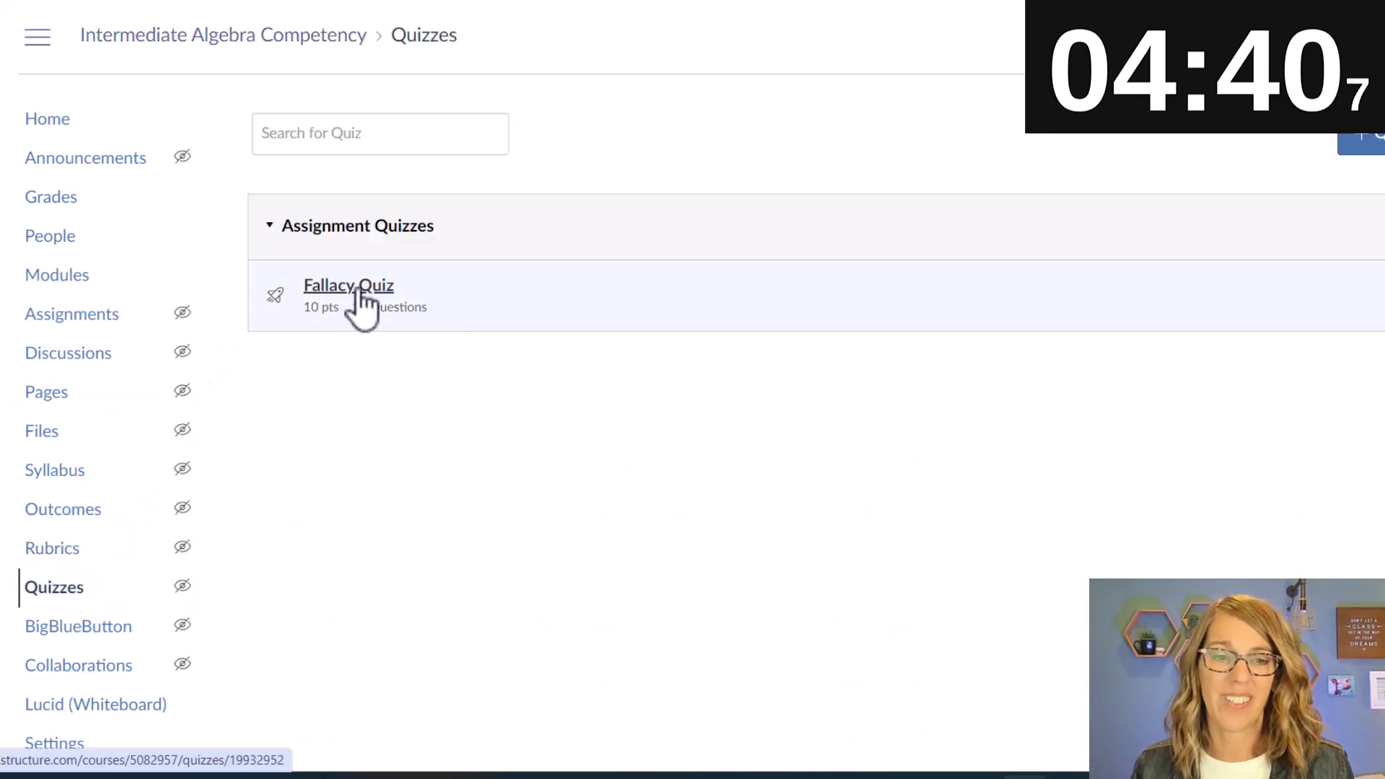
click(359, 290)
scroll(793, 375, down, 1)
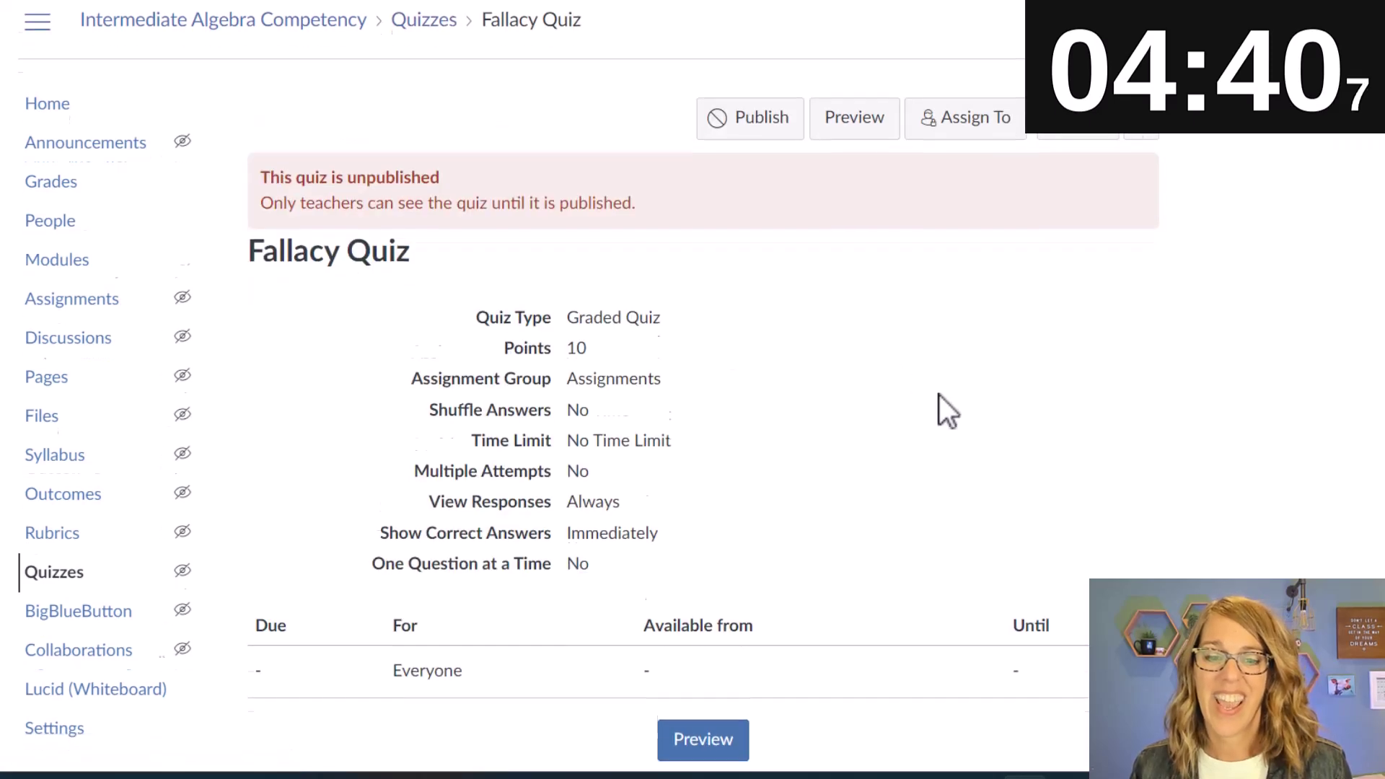
scroll(647, 355, up, 2)
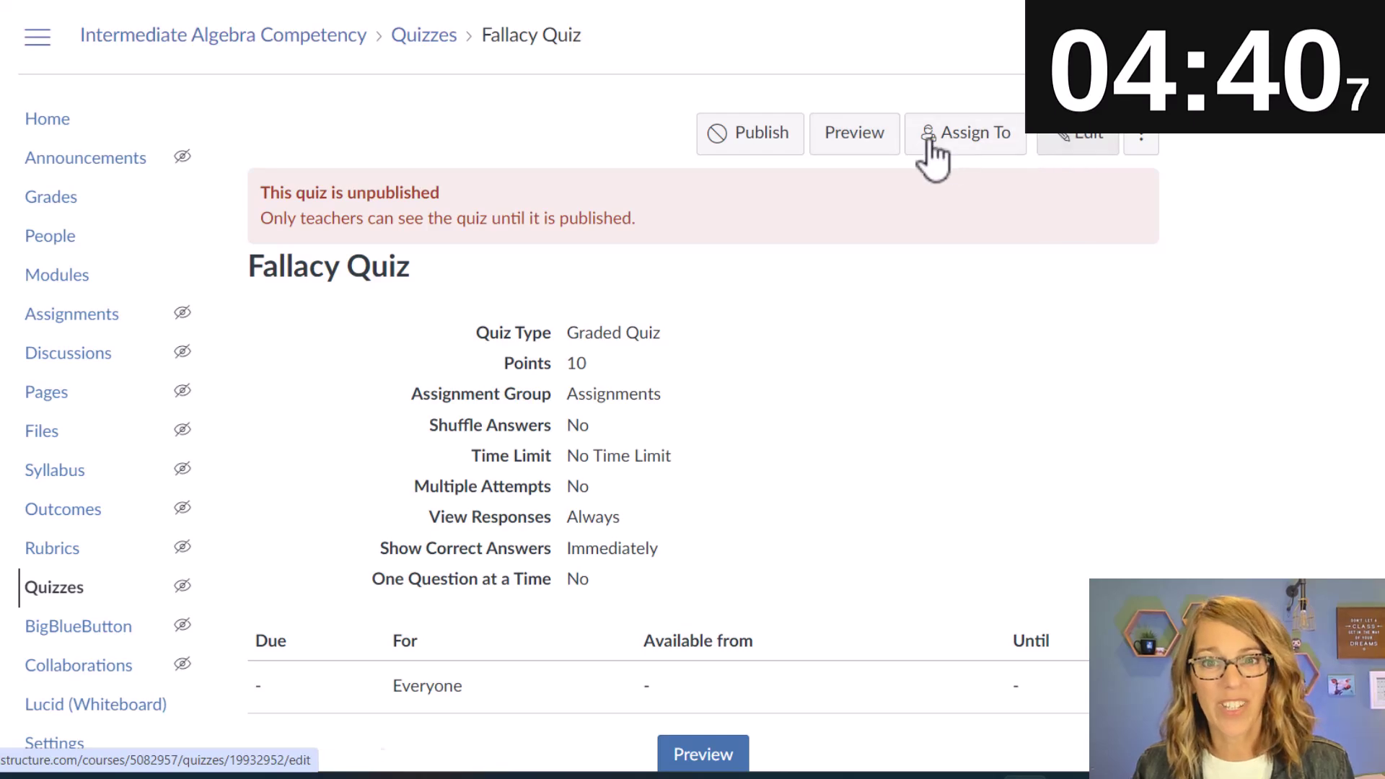
Preview Fallacy Quiz and scroll through its imported fallacy questions.
click(872, 140)
scroll(840, 378, down, 2)
scroll(838, 378, down, 15)
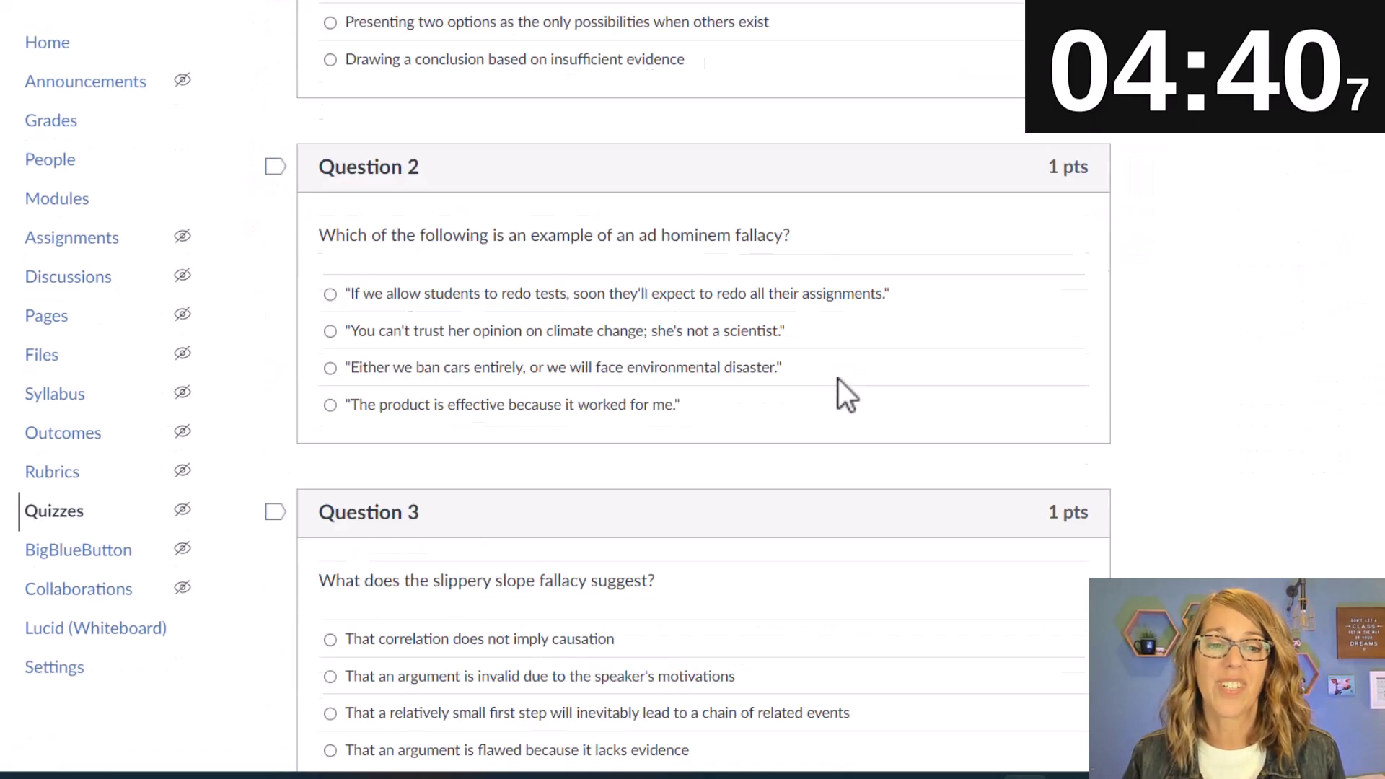
scroll(838, 379, down, 4)
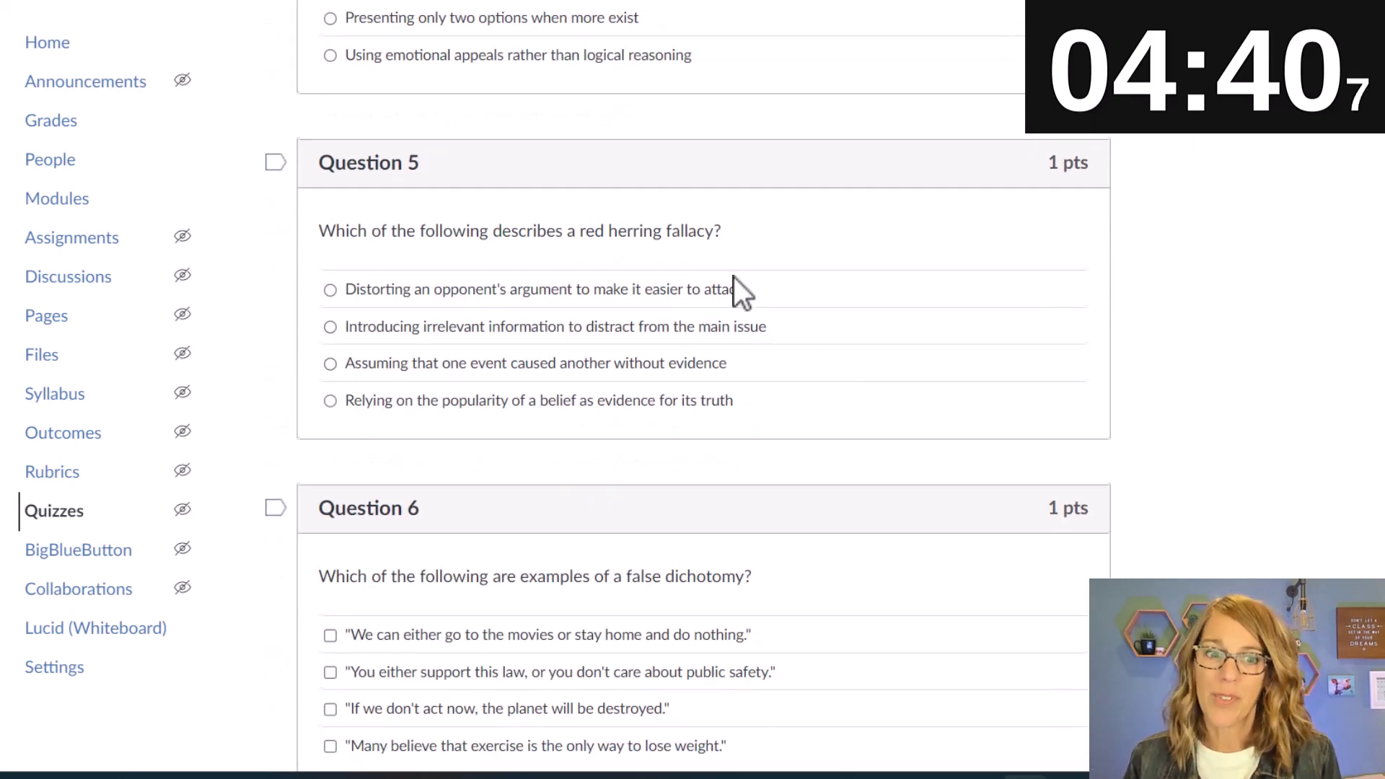
scroll(768, 392, down, 5)
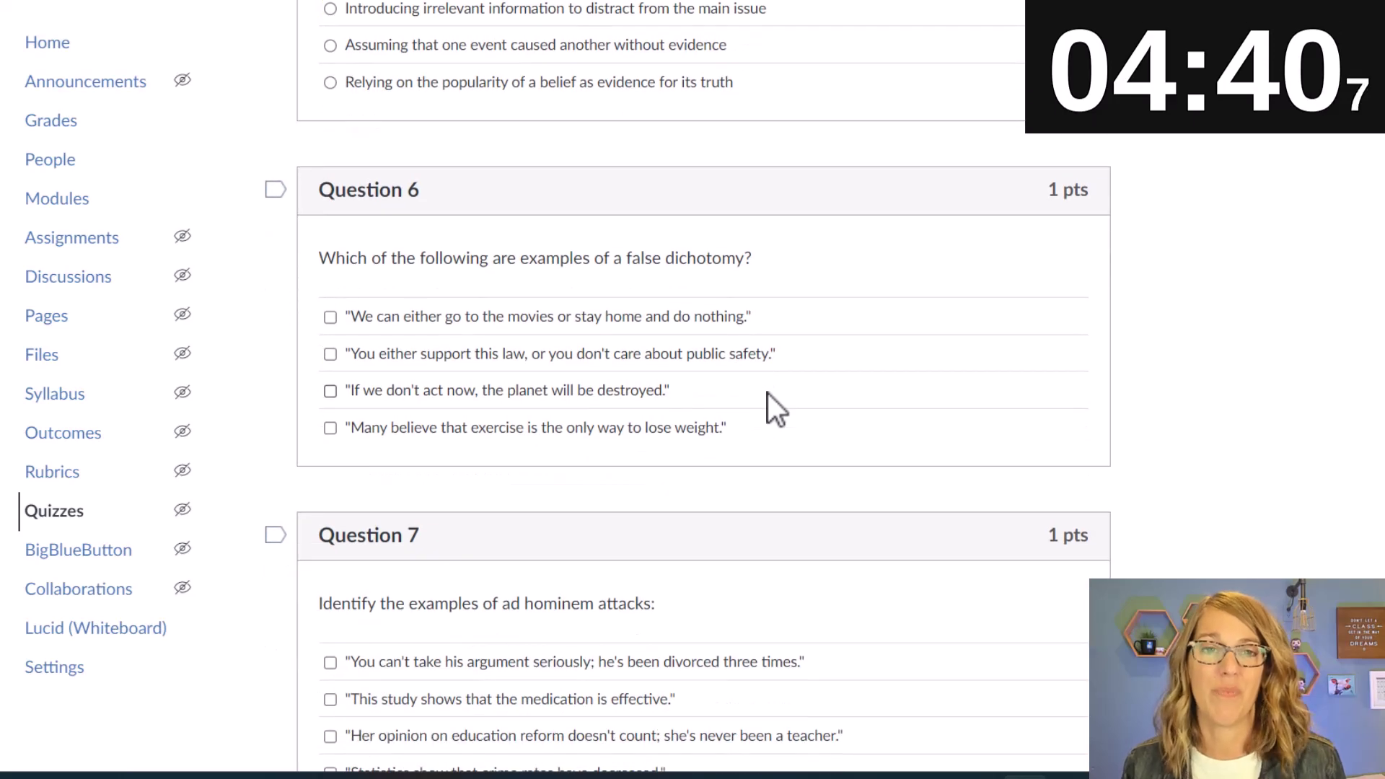